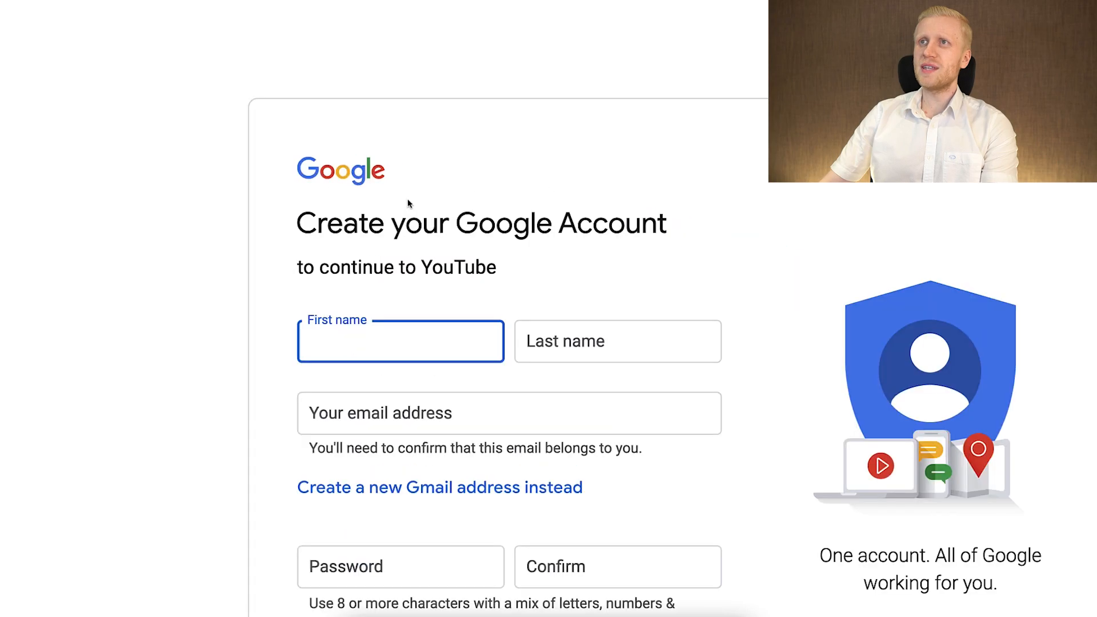
Enter the first and last name, and use a new Gmail address with a chosen username for the account.
{"action": "left_click_drag", "start_coordinate": [522, 192], "coordinate": [354, 183]}
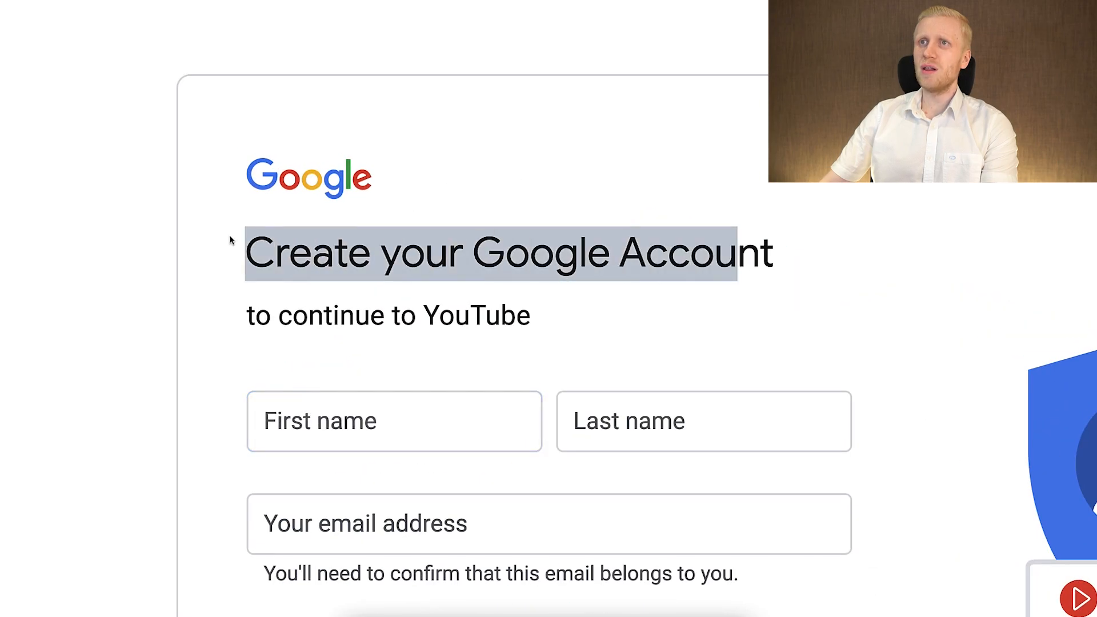
{"action": "left_click", "coordinate": [231, 240]}
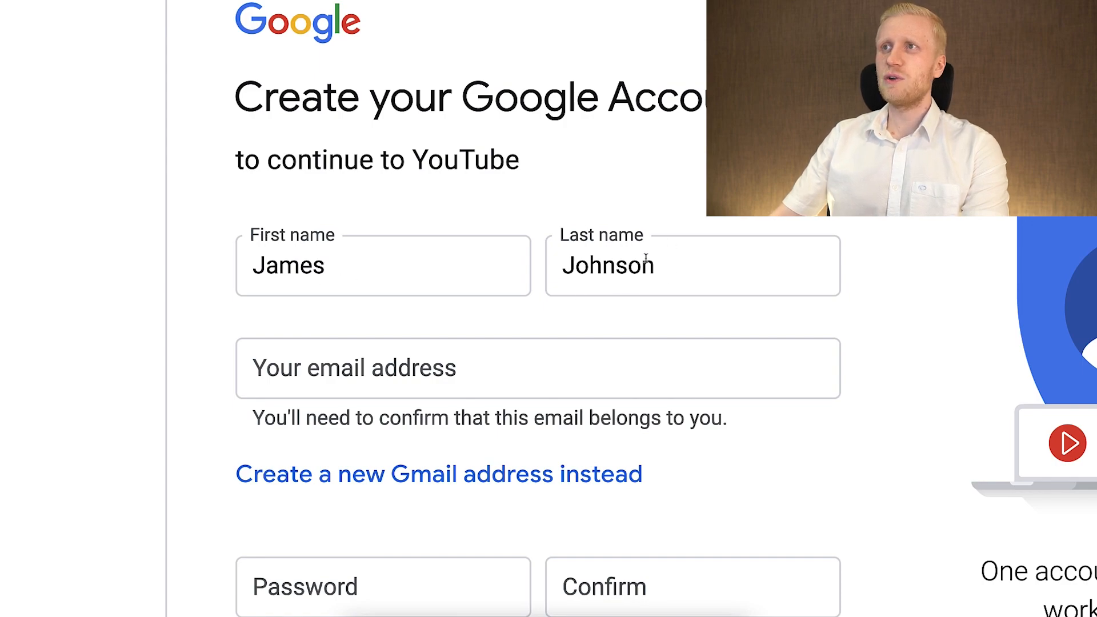
{"action": "scroll", "coordinate": [624, 297], "scroll_direction": "down", "scroll_amount": 2}
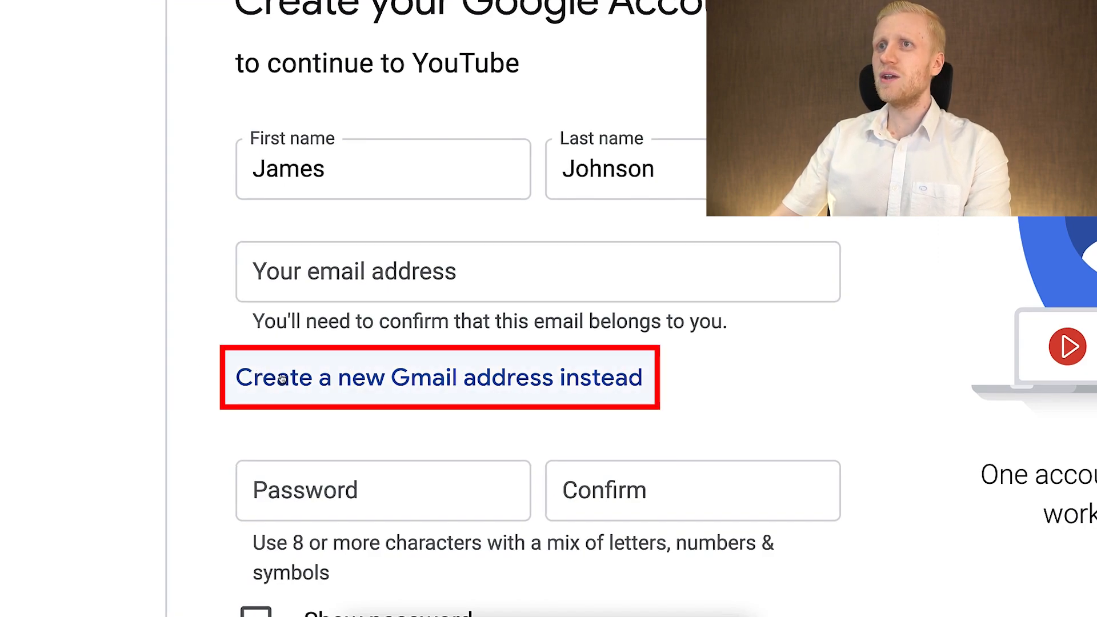
{"action": "left_click", "coordinate": [529, 378]}
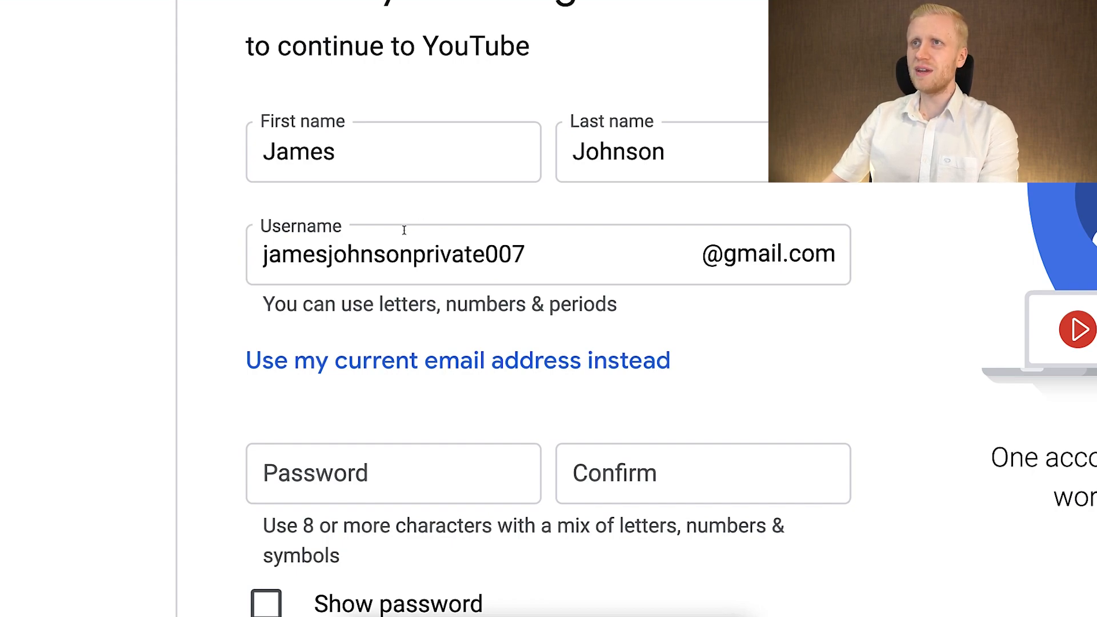
Enter the account password, show it, and copy it into the confirmation field.
{"action": "scroll", "coordinate": [400, 228], "scroll_direction": "down", "scroll_amount": 2}
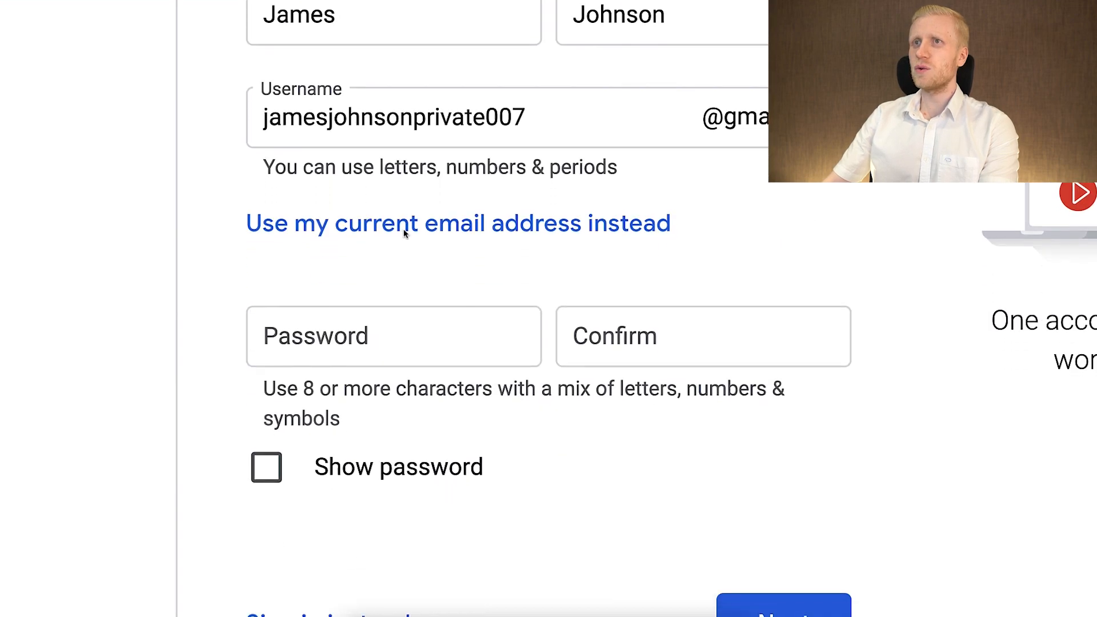
{"action": "left_click", "coordinate": [408, 477]}
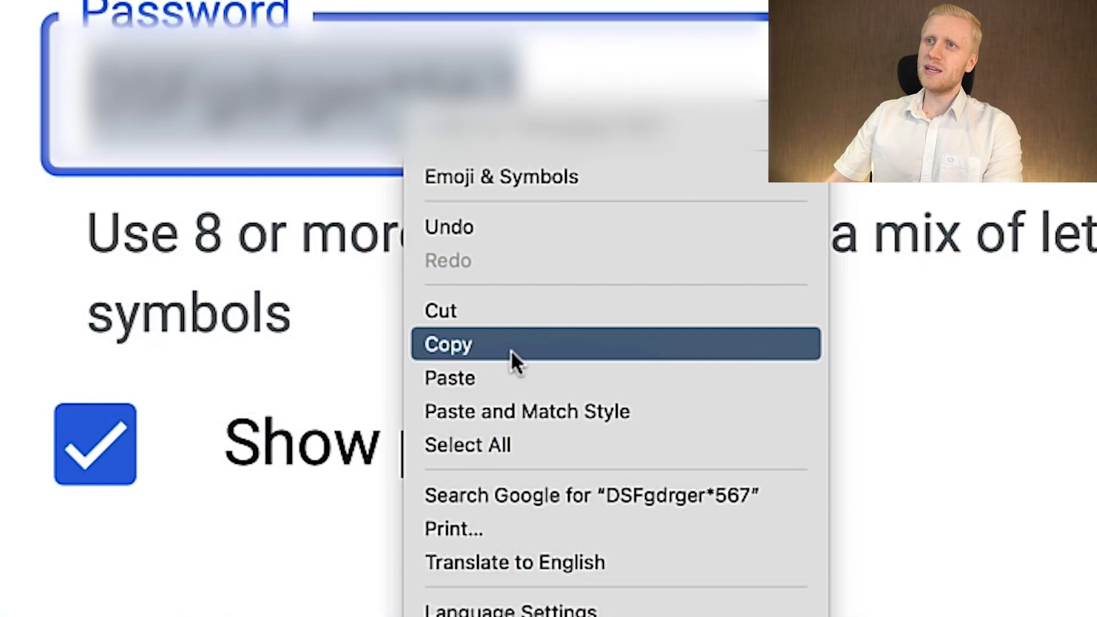
{"action": "left_click", "coordinate": [511, 350]}
{"action": "right_click", "coordinate": [651, 305]}
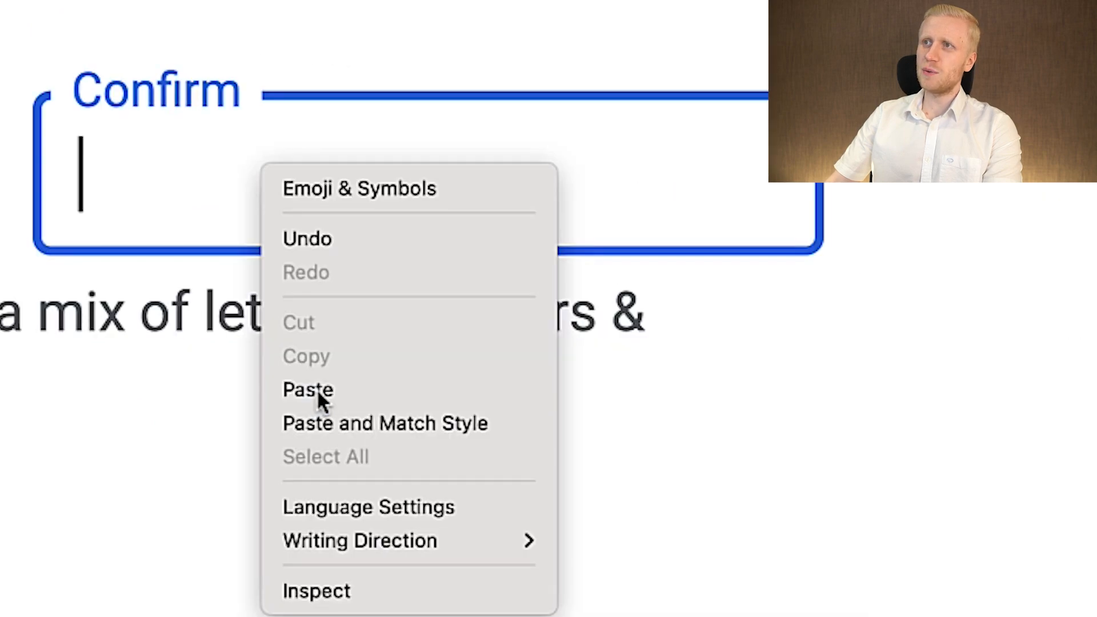
{"action": "left_click", "coordinate": [318, 391]}
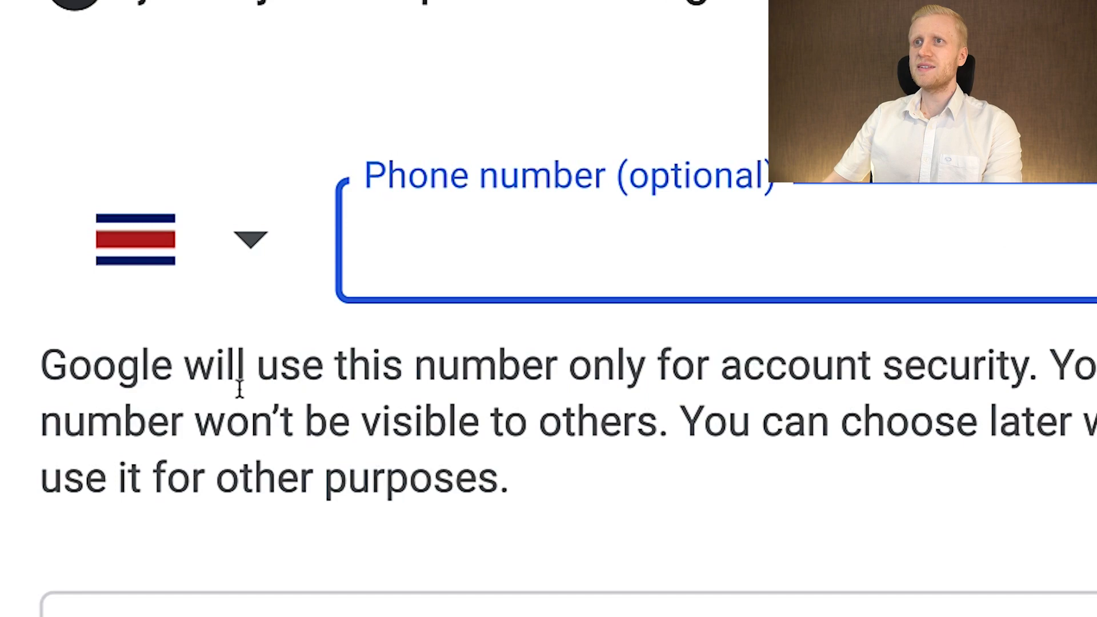
{"action": "left_click_drag", "start_coordinate": [74, 368], "coordinate": [956, 365]}
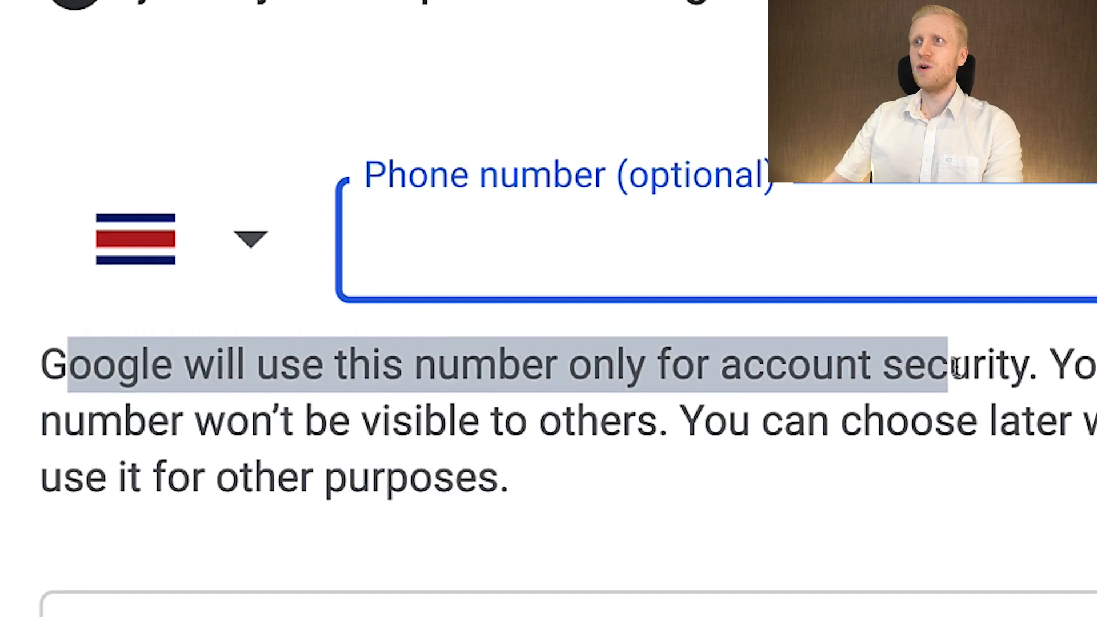
{"action": "left_click", "coordinate": [964, 388]}
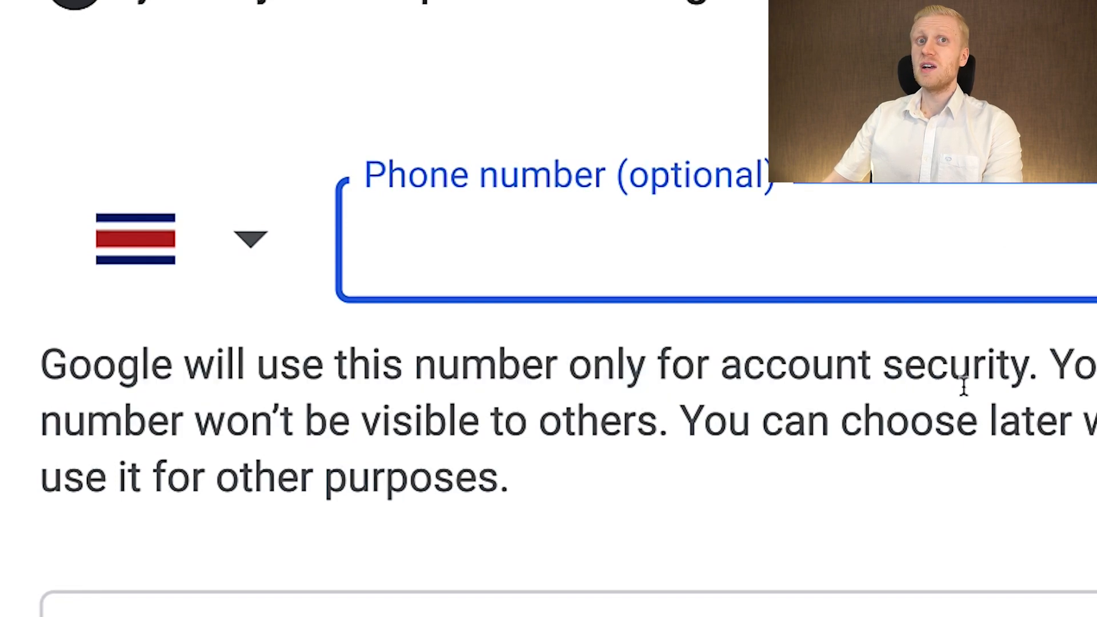
Enter the account holder's month, day and year of birth, leaving the recovery email blank.
{"action": "scroll", "coordinate": [706, 345], "scroll_direction": "down", "scroll_amount": 4}
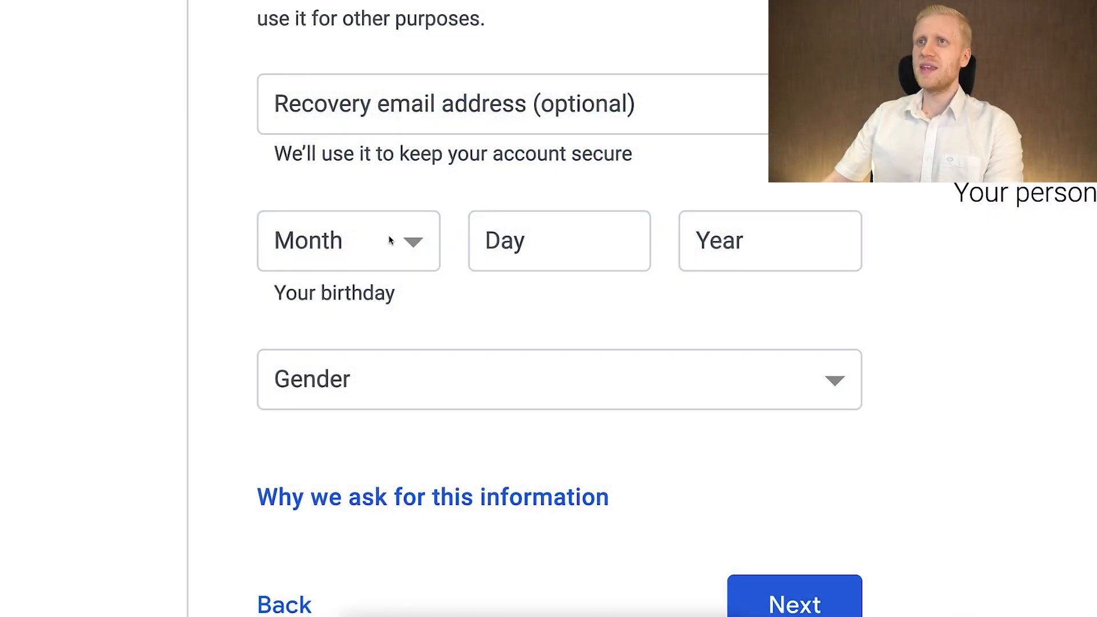
{"action": "left_click", "coordinate": [522, 247]}
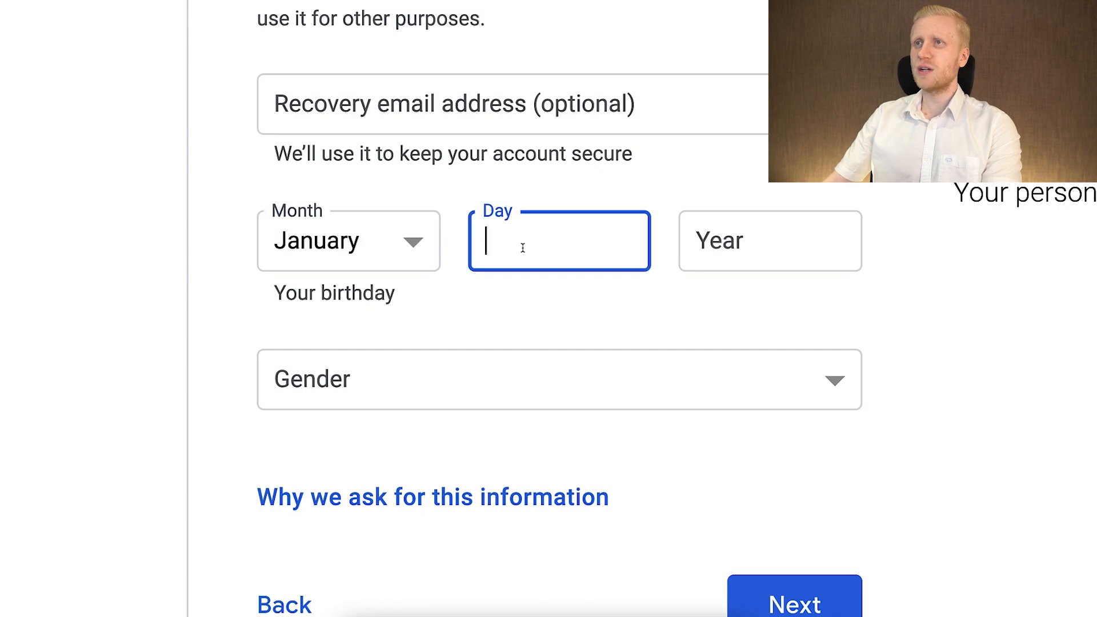
{"action": "left_click", "coordinate": [724, 250]}
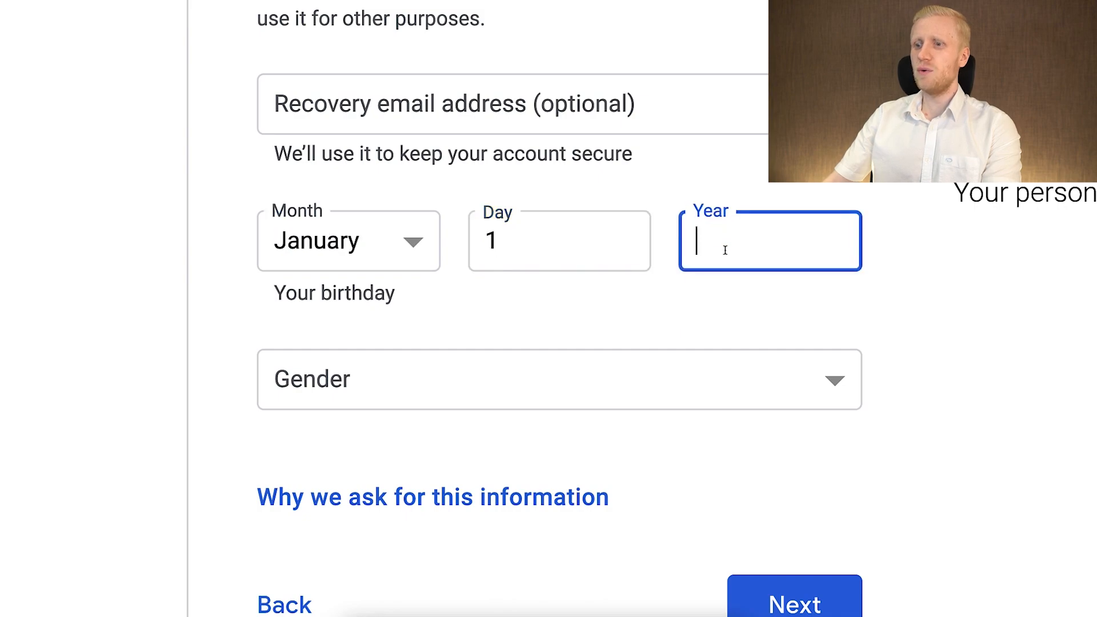
{"action": "type", "text": "1986"}
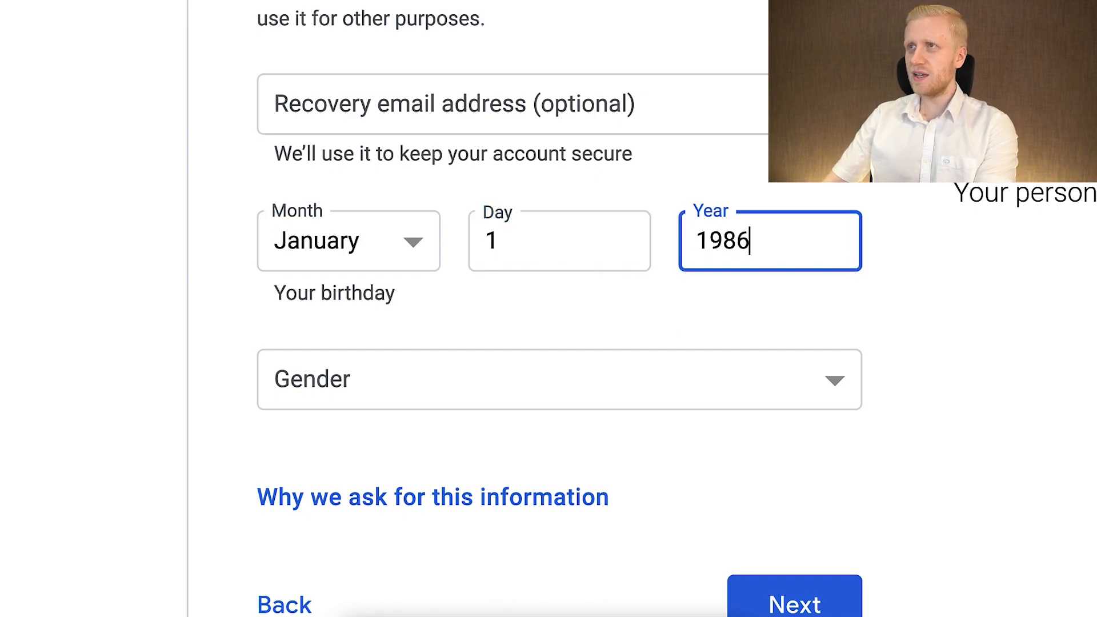
{"action": "left_click", "coordinate": [715, 311]}
Set the gender to Male, submit the details and agree to Google's Privacy and Terms.
{"action": "scroll", "coordinate": [707, 325], "scroll_direction": "down", "scroll_amount": 1}
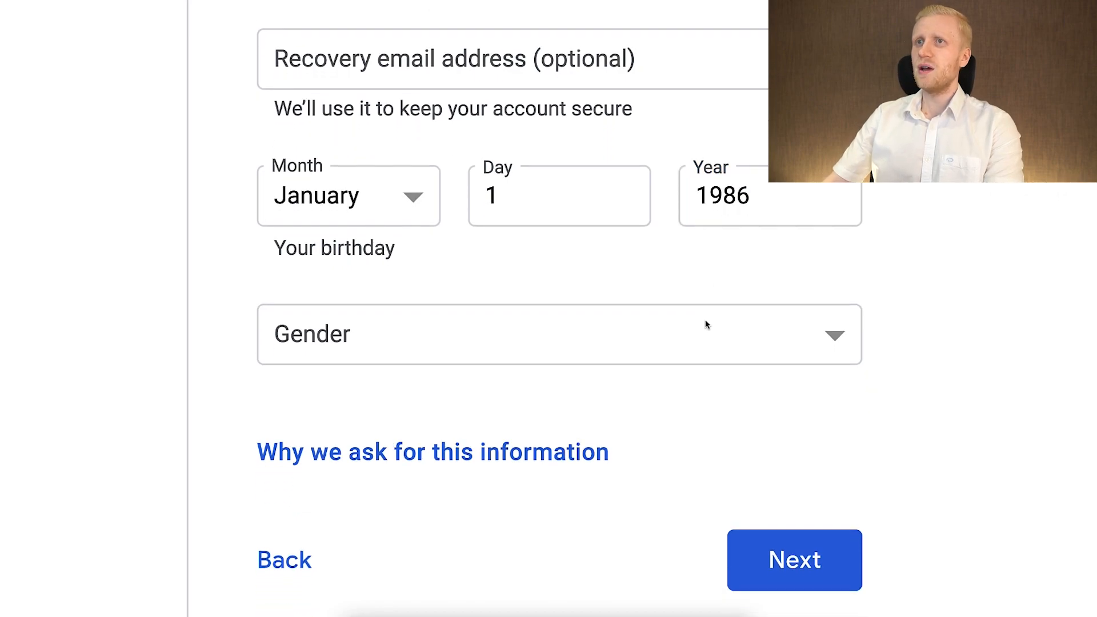
{"action": "left_click", "coordinate": [706, 324]}
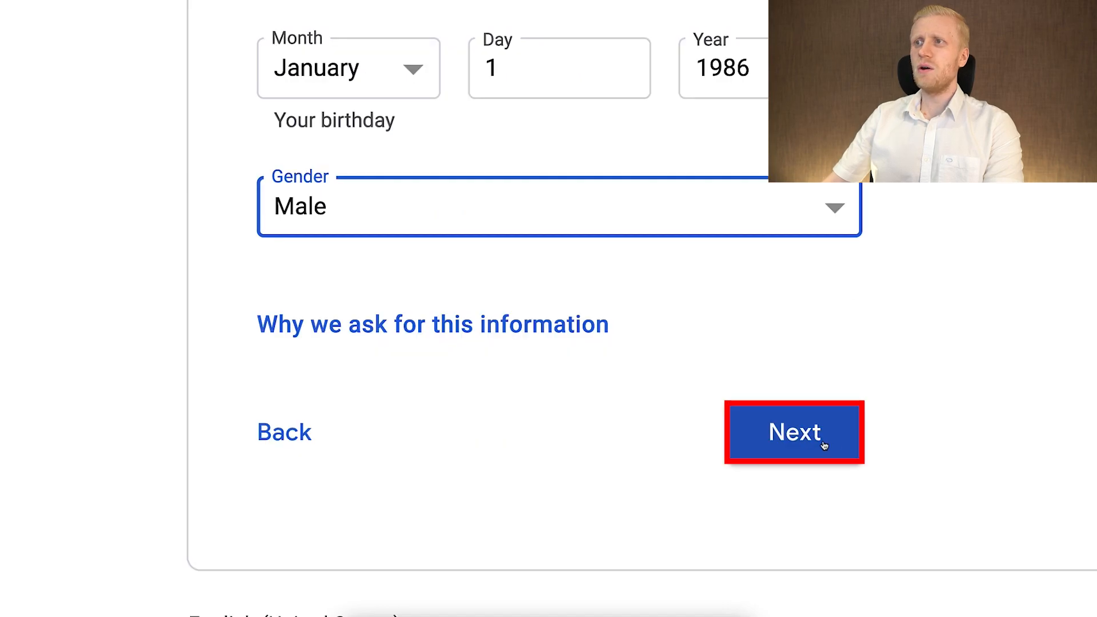
{"action": "left_click", "coordinate": [824, 446]}
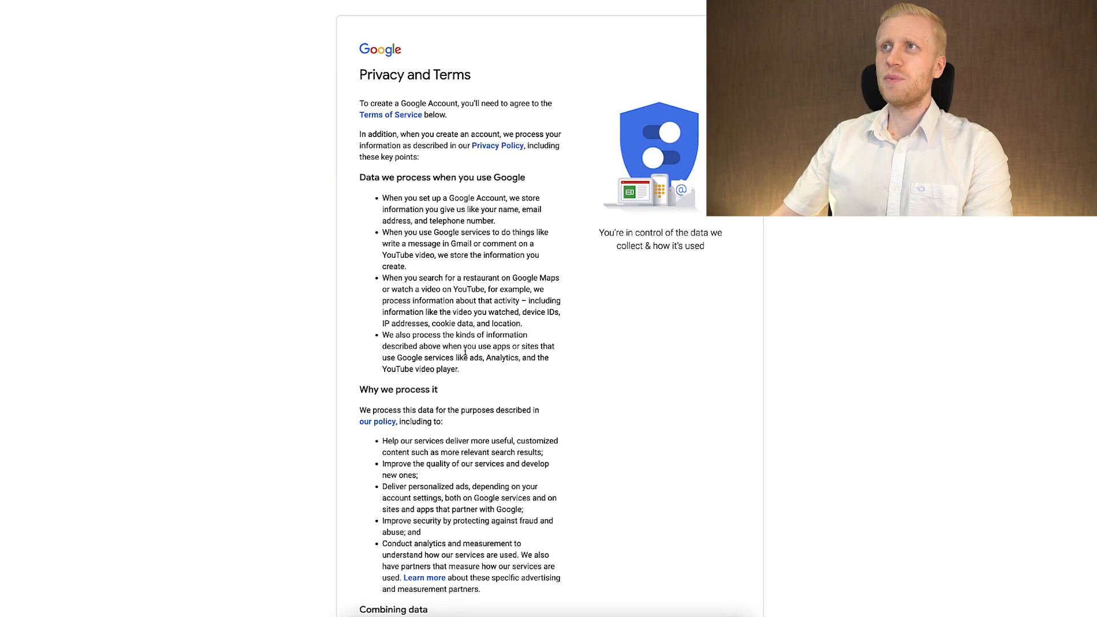
{"action": "scroll", "coordinate": [465, 351], "scroll_direction": "down", "scroll_amount": 6}
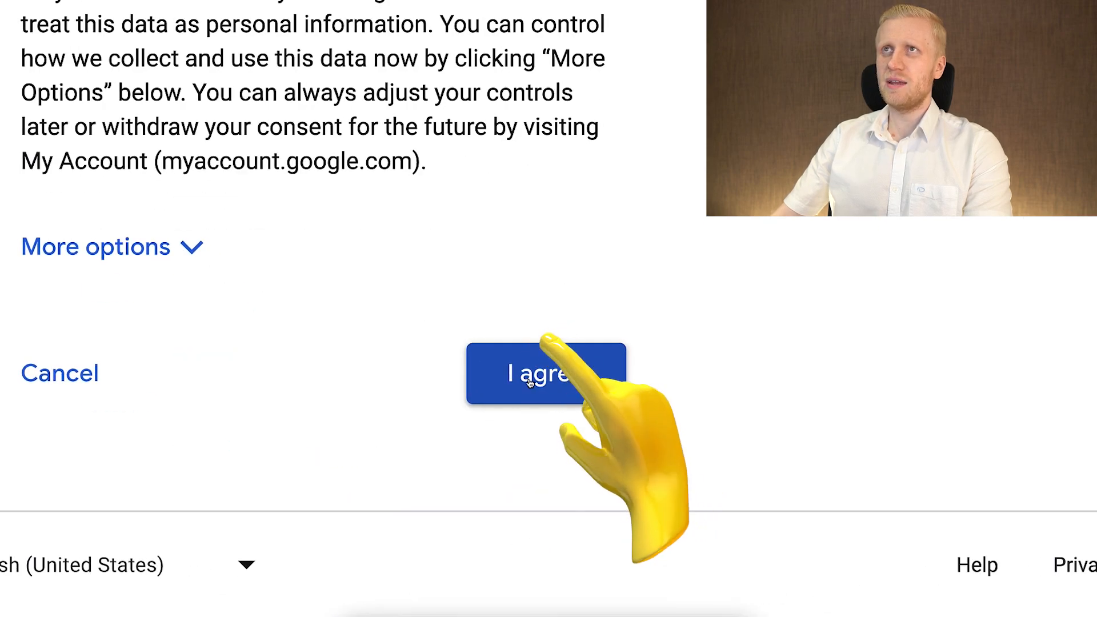
{"action": "left_click", "coordinate": [529, 383]}
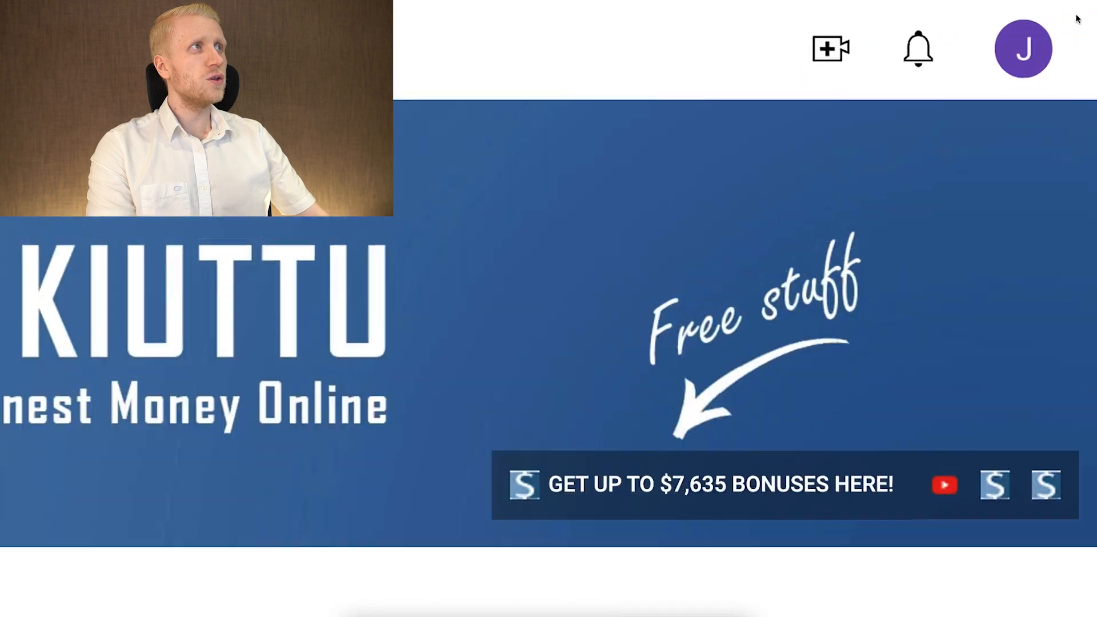
{"action": "left_click", "coordinate": [1023, 49]}
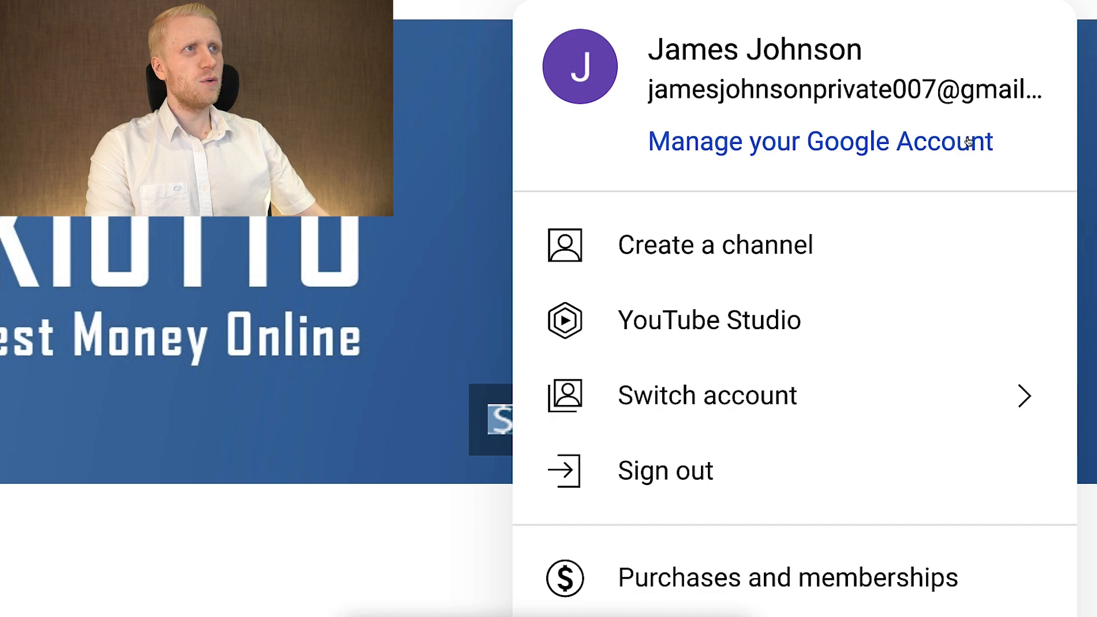
{"action": "left_click", "coordinate": [868, 247]}
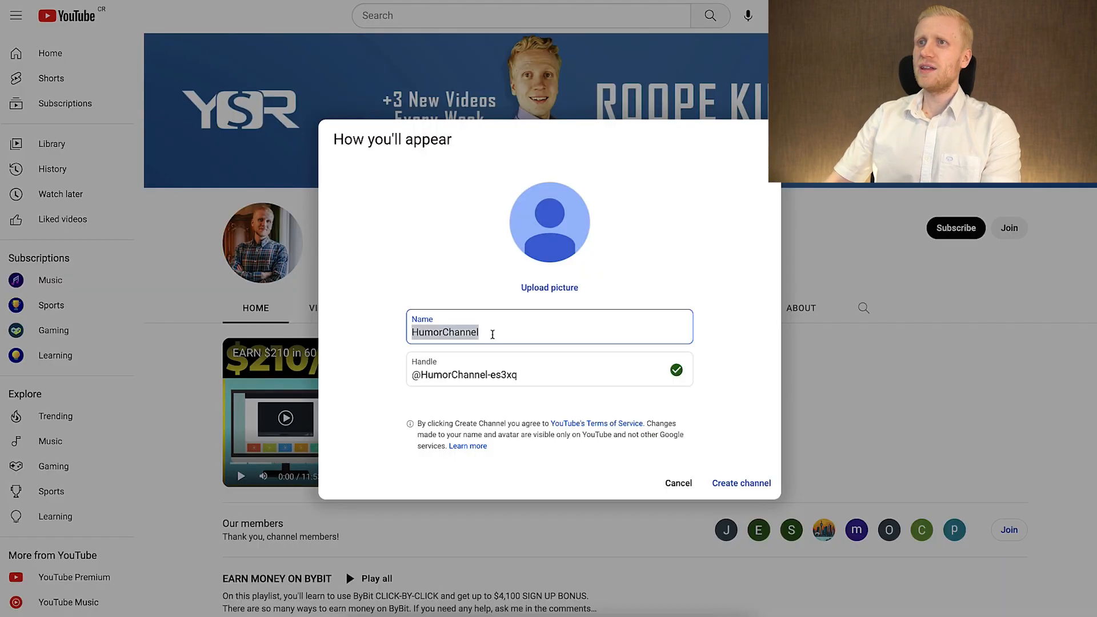
{"action": "type", "text": "N"}
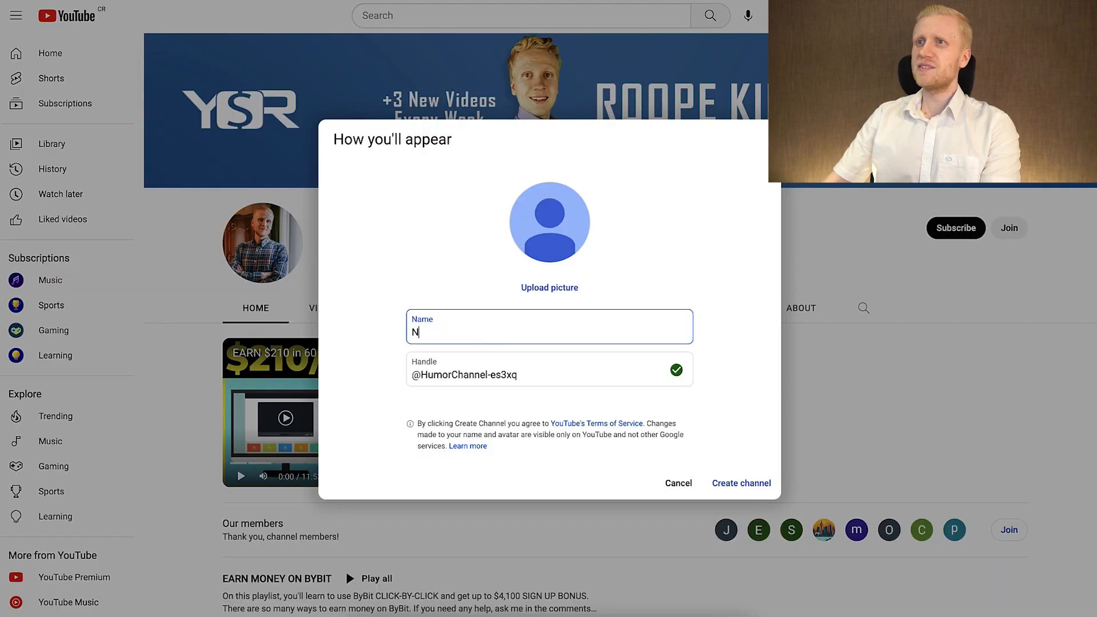
{"action": "type", "text": "omad Tech"}
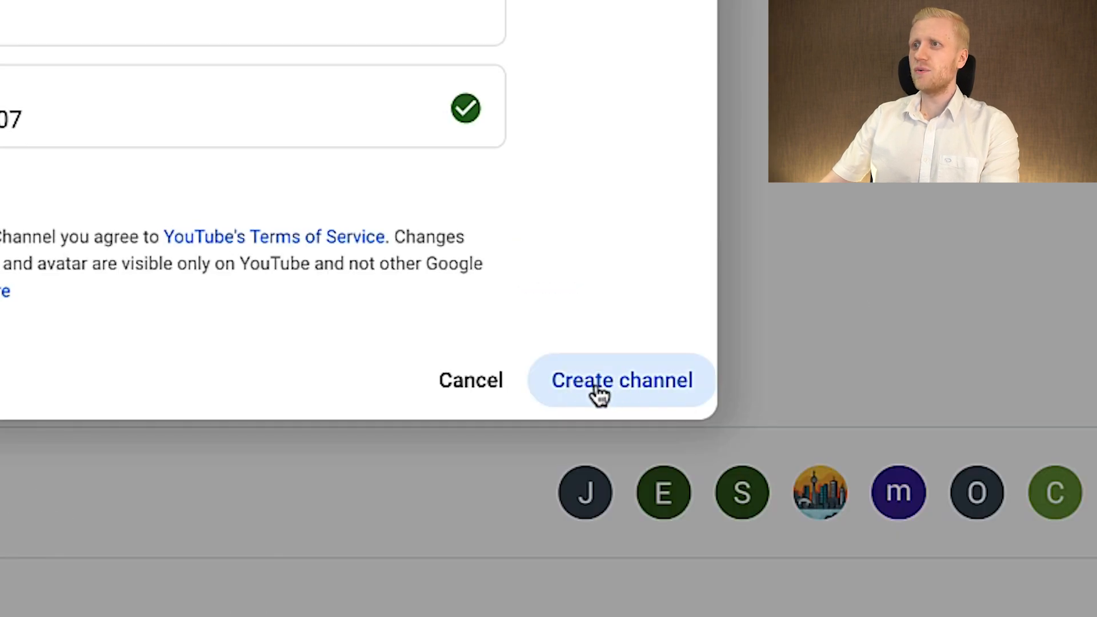
{"action": "left_click", "coordinate": [598, 394]}
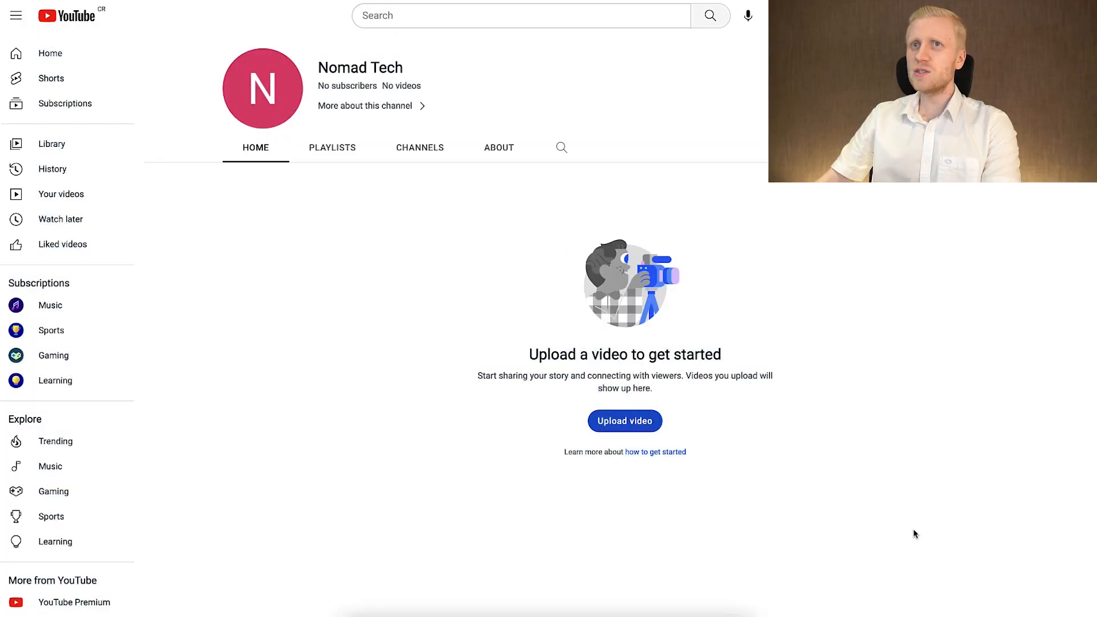
{"action": "left_click_drag", "start_coordinate": [914, 532], "coordinate": [198, 8]}
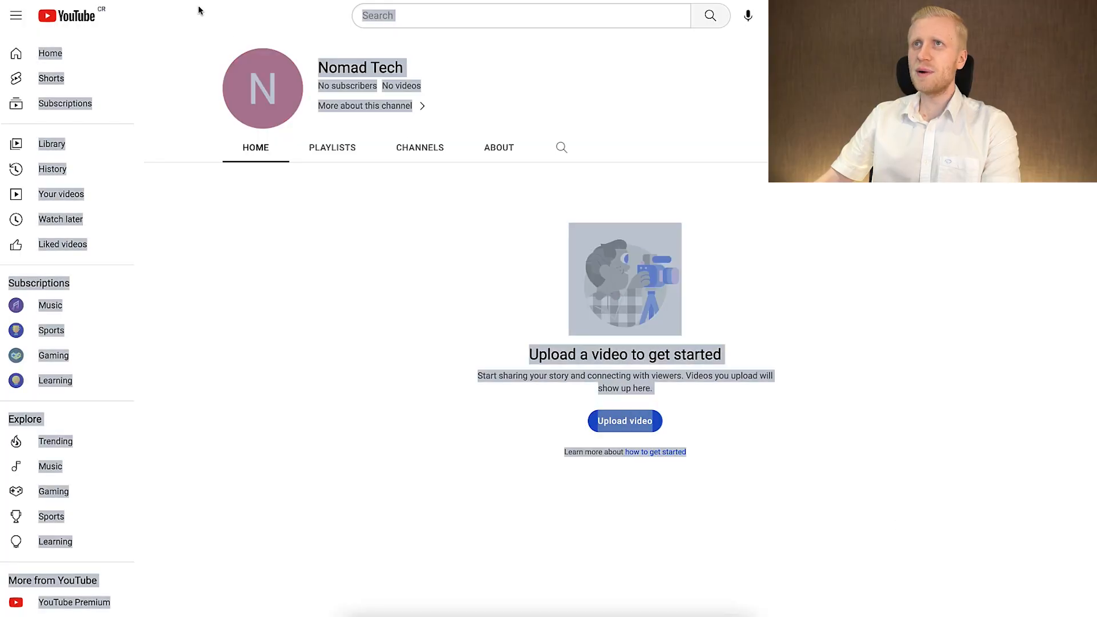
{"action": "left_click", "coordinate": [374, 285]}
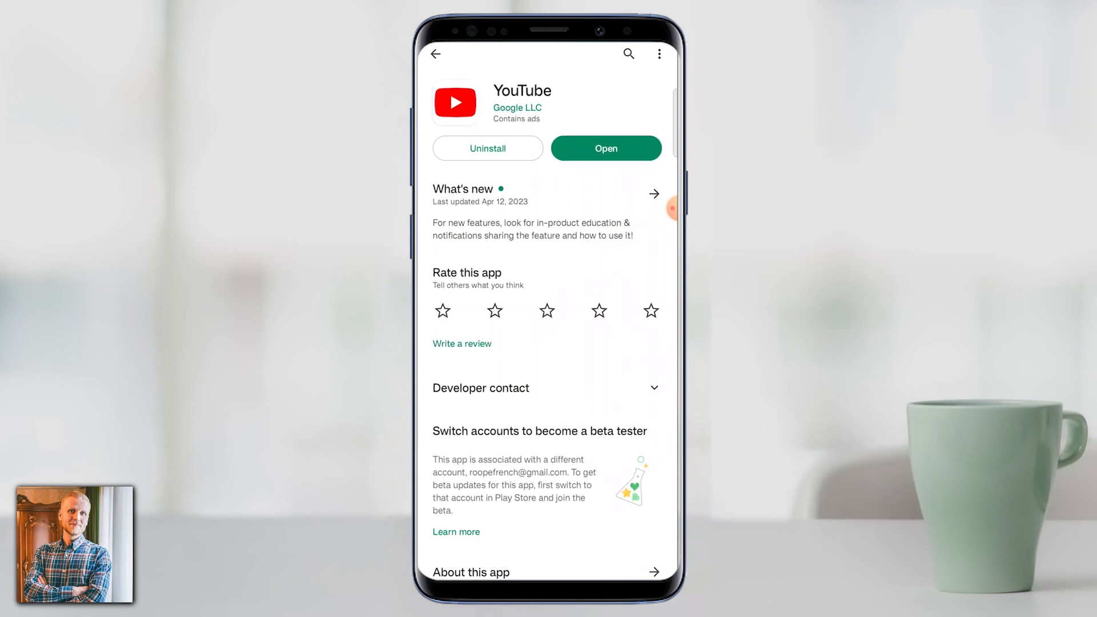
Switch to the YouTube app on the phone and start adding another account from the profile's account list.
{"action": "left_click", "coordinate": [629, 146]}
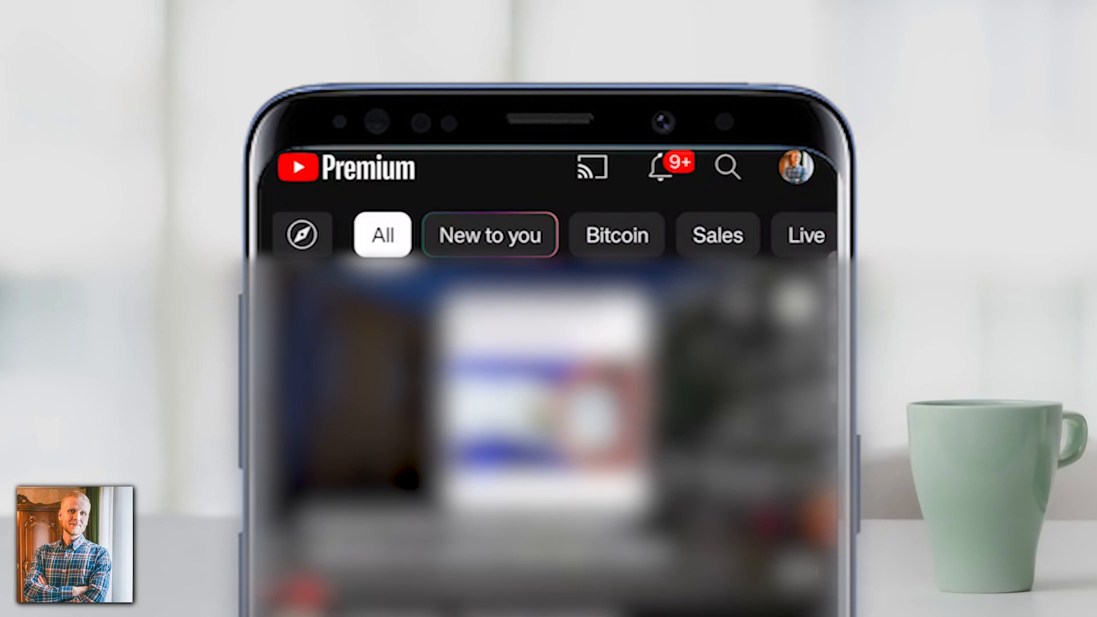
{"action": "left_click_drag", "start_coordinate": [802, 186], "coordinate": [785, 257]}
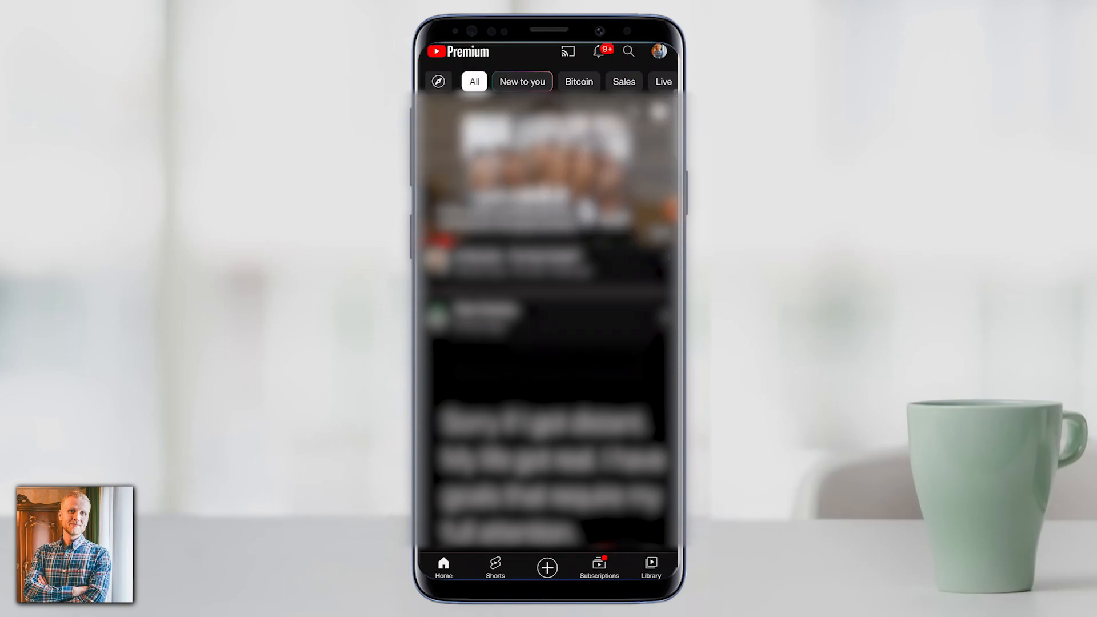
{"action": "left_click", "coordinate": [652, 59]}
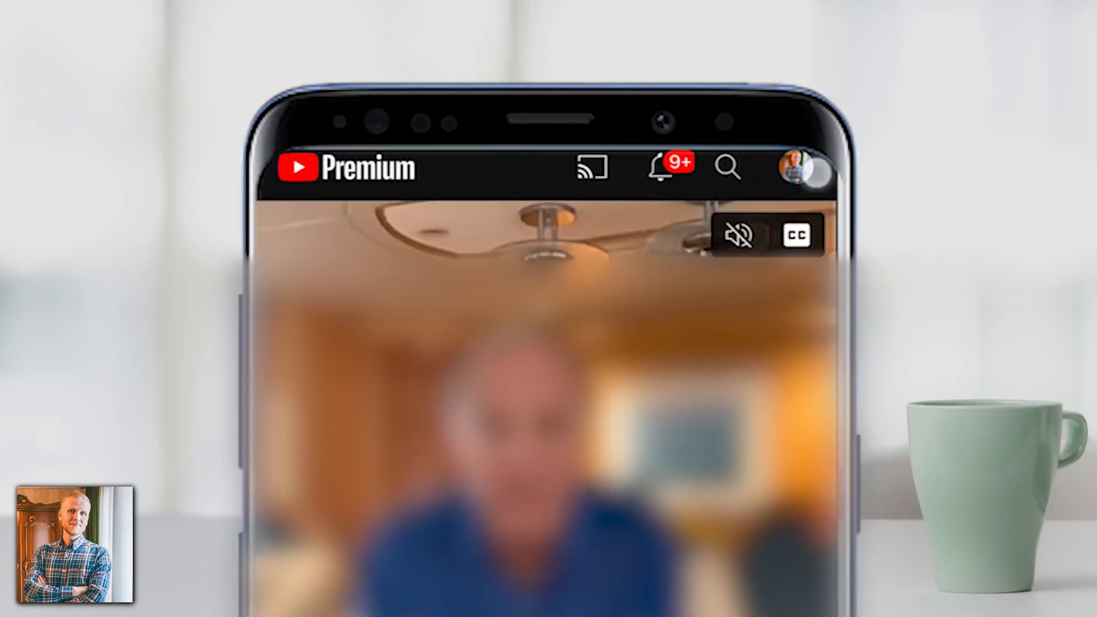
{"action": "left_click", "coordinate": [815, 173]}
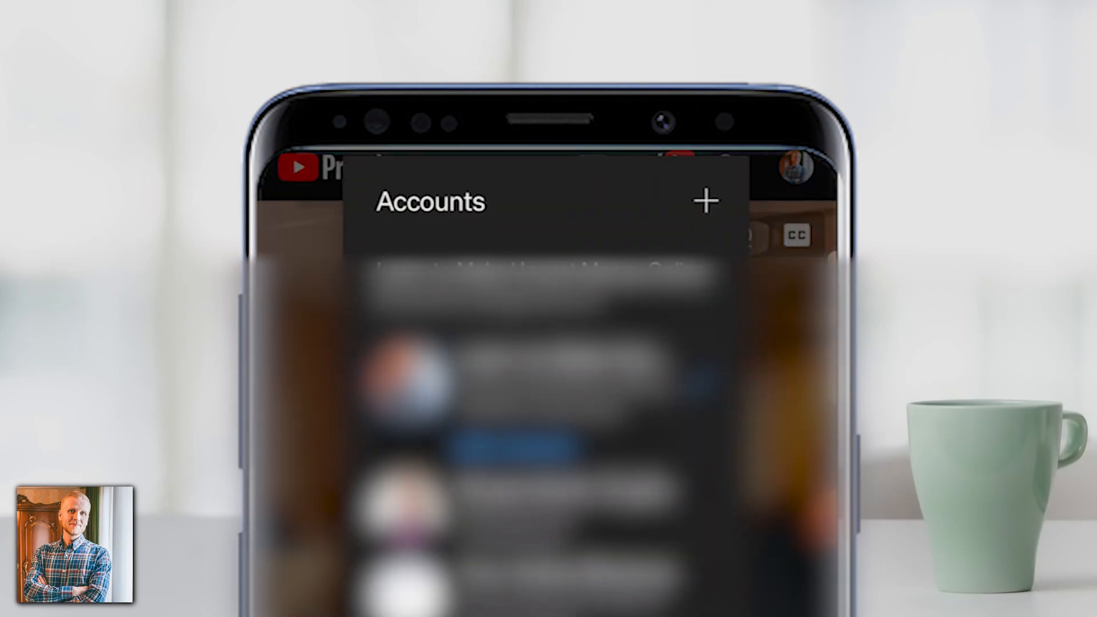
{"action": "left_click", "coordinate": [706, 205]}
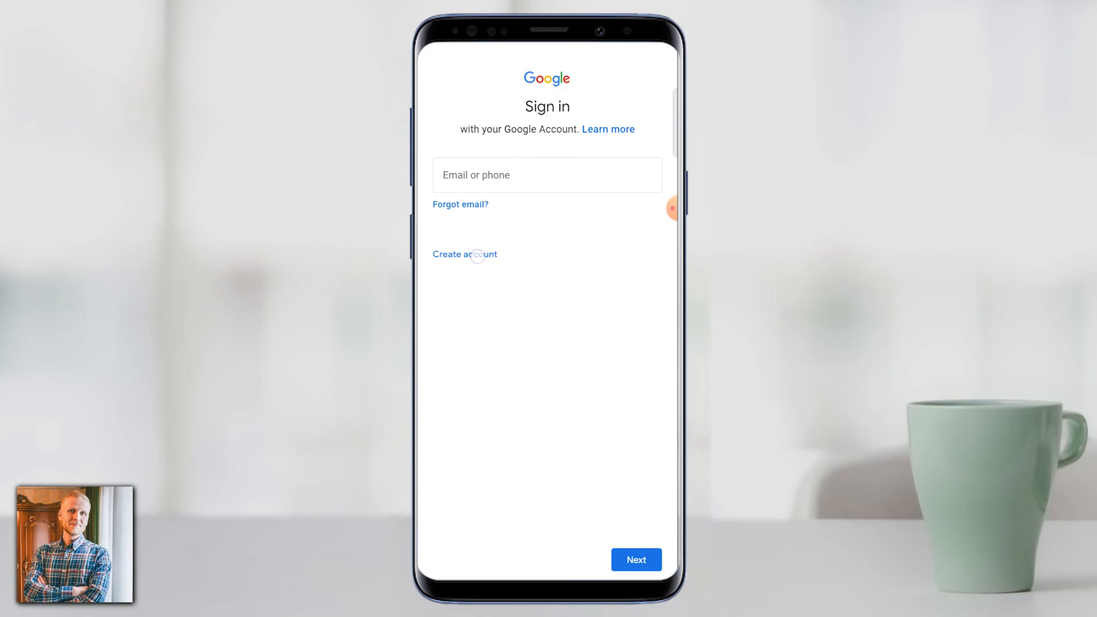
Start a new Google account for myself, enter the first name only and continue to the basic information.
{"action": "left_click", "coordinate": [478, 256]}
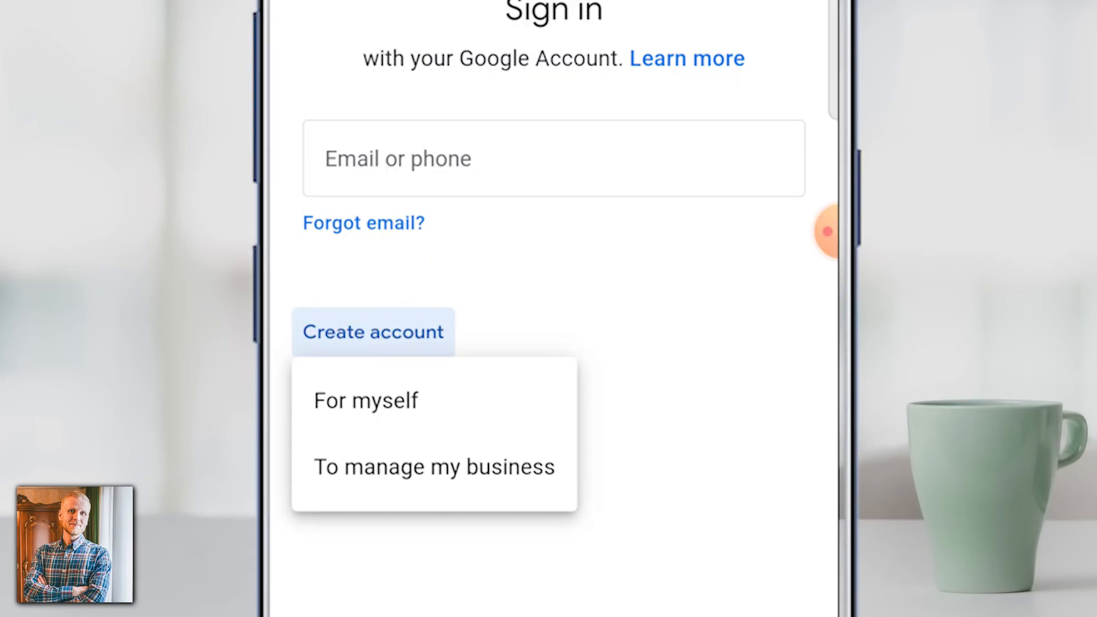
{"action": "left_click", "coordinate": [366, 401]}
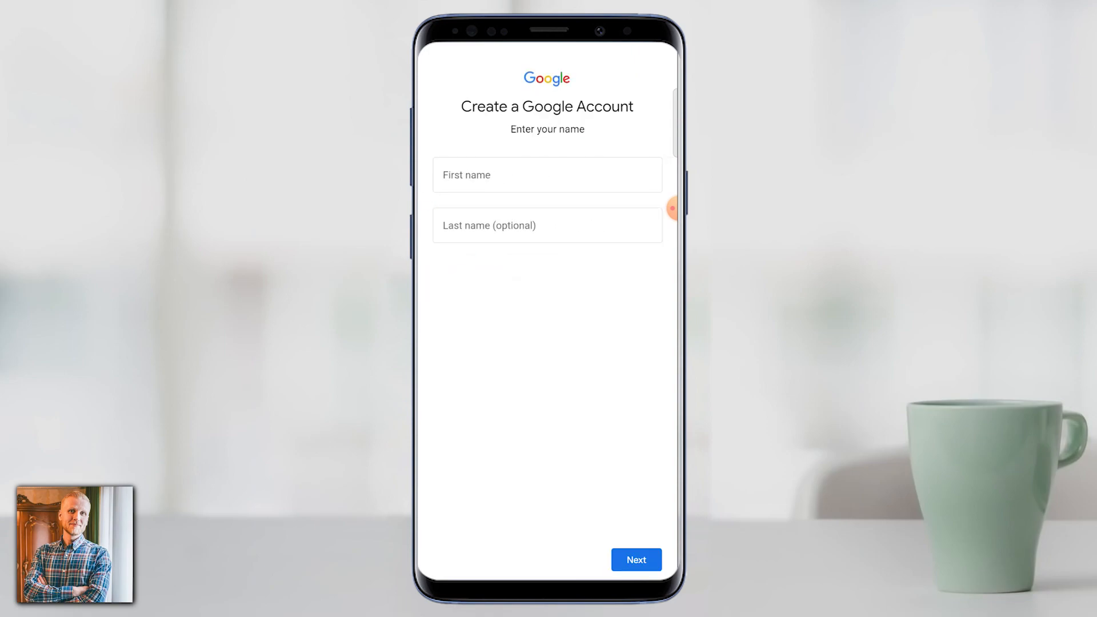
{"action": "left_click", "coordinate": [581, 177]}
{"action": "type", "text": "James"}
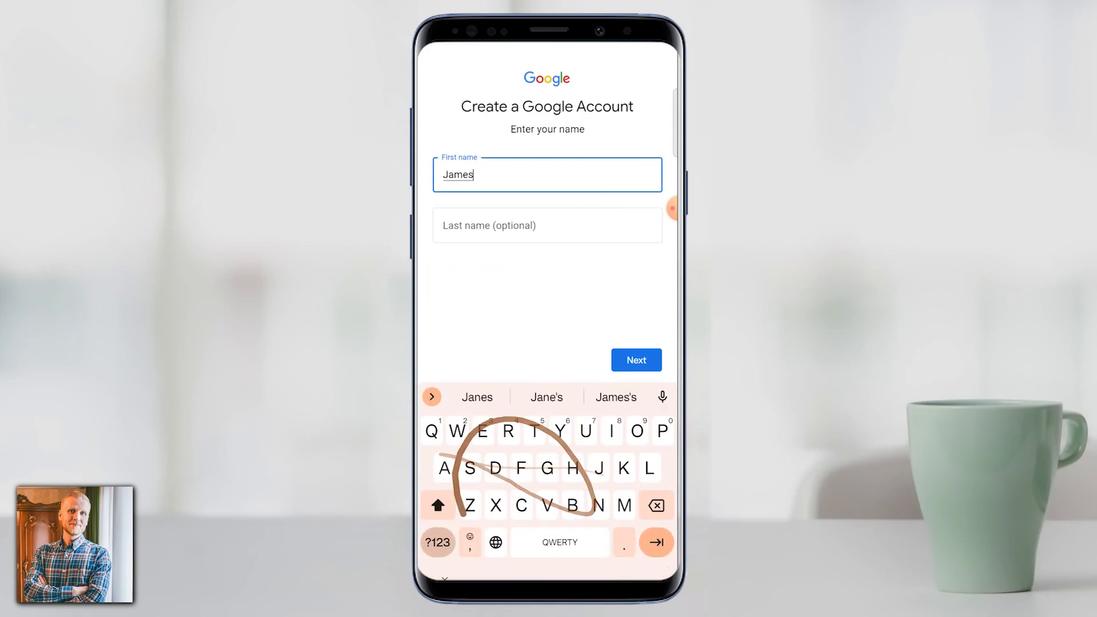
{"action": "left_click", "coordinate": [646, 358]}
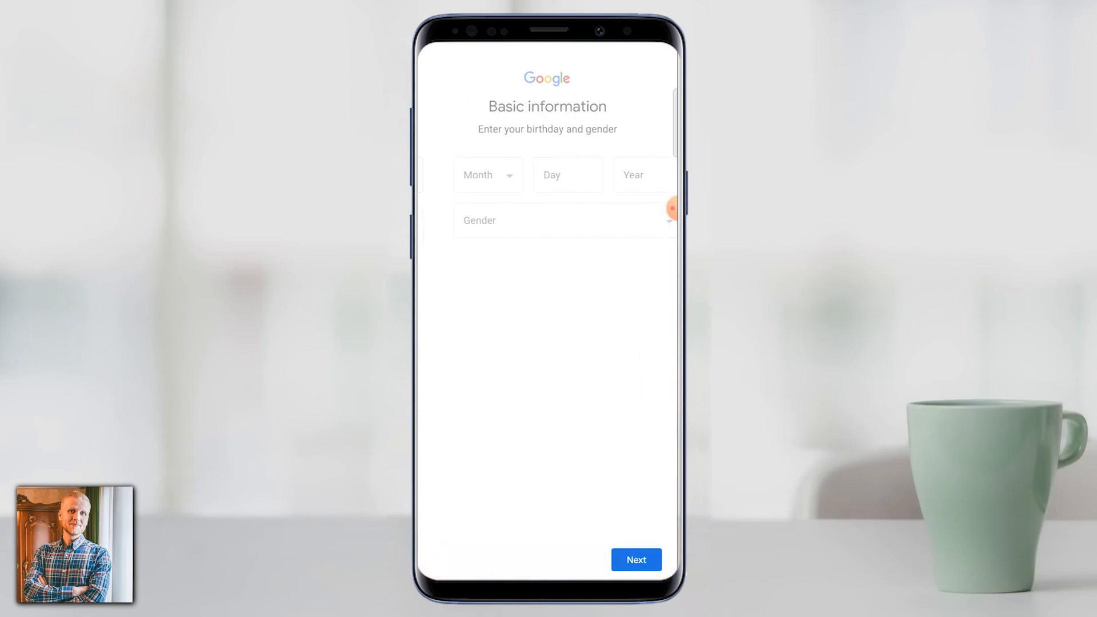
Fill in the date of birth and choose a gender in the new account's basic information.
{"action": "left_click", "coordinate": [477, 184]}
{"action": "left_click", "coordinate": [595, 86]}
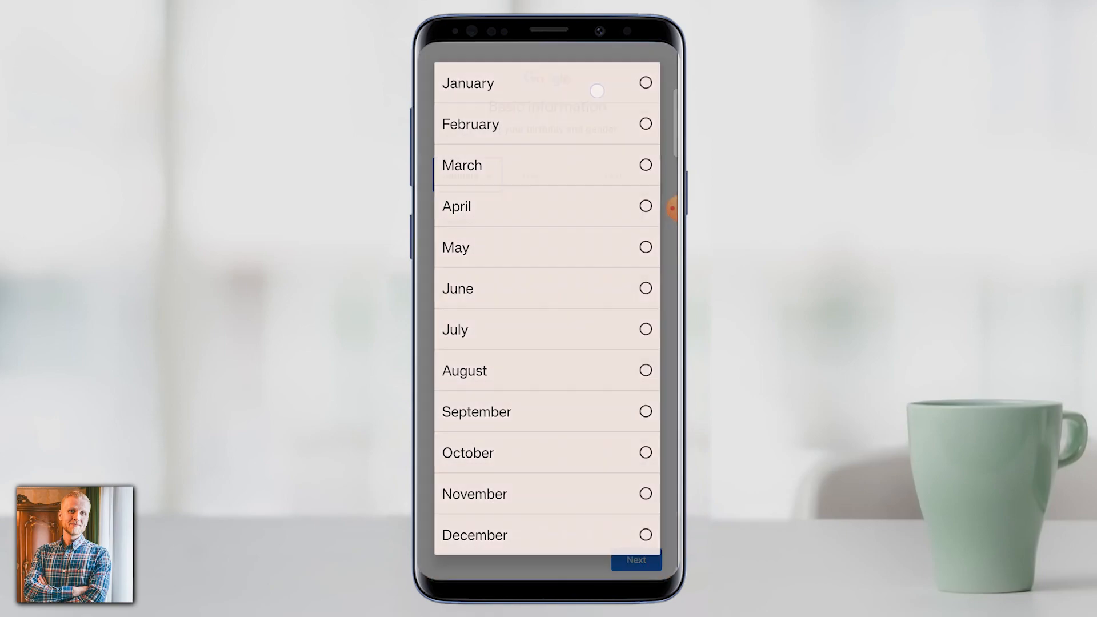
{"action": "left_click", "coordinate": [545, 172]}
{"action": "type", "text": "1"}
{"action": "left_click", "coordinate": [629, 182]}
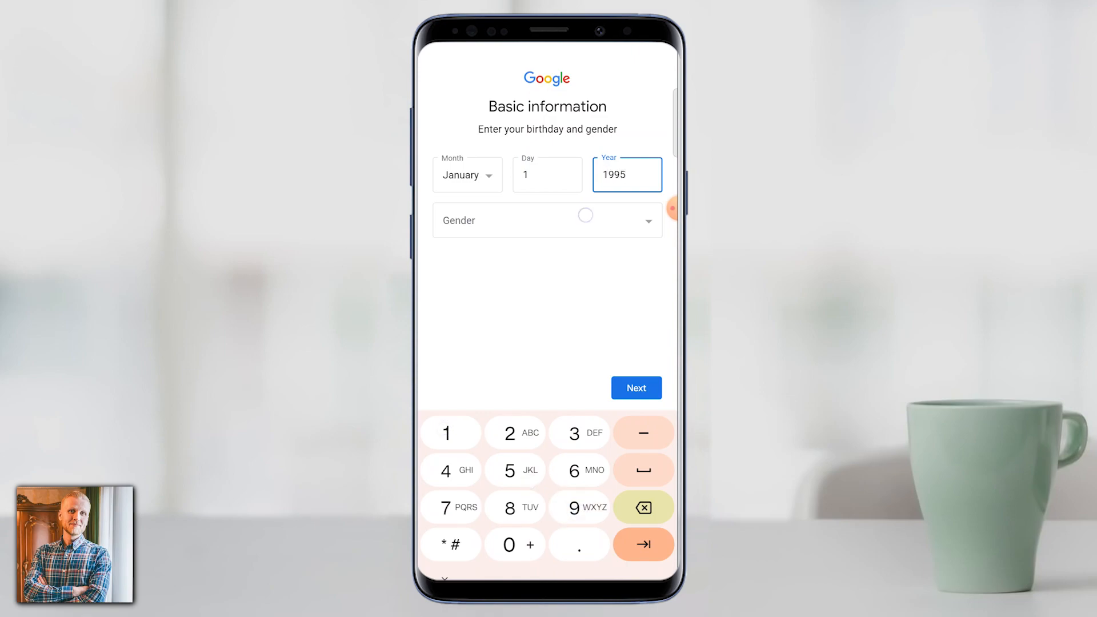
{"action": "left_click", "coordinate": [585, 215]}
{"action": "left_click", "coordinate": [576, 286]}
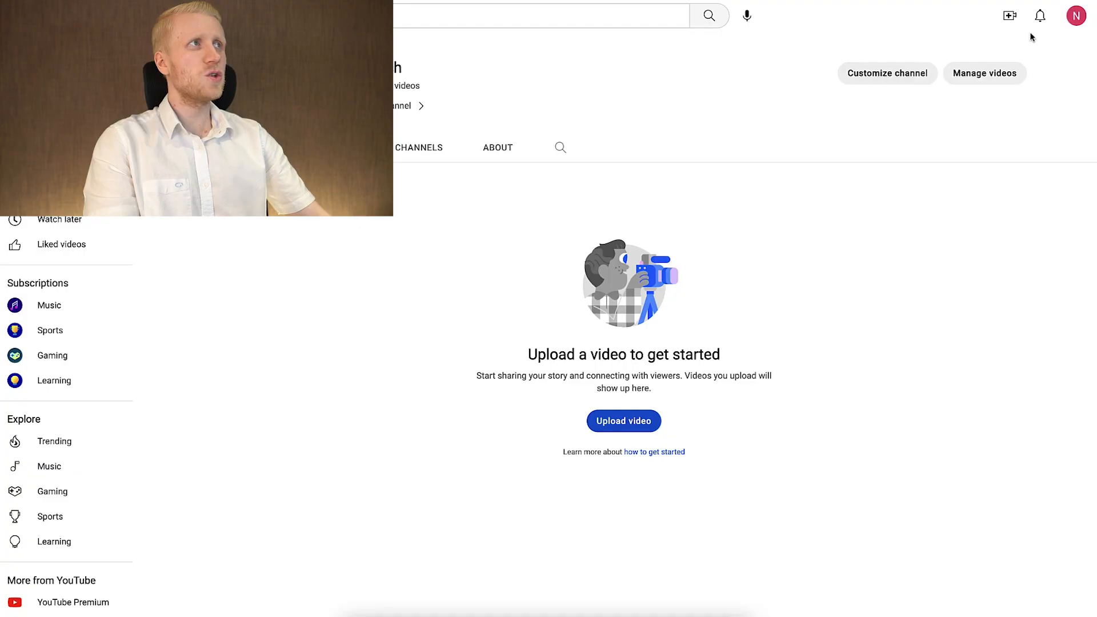
Open YouTube Studio for the Nomad Tech channel and dismiss its welcome message and the playlists notice.
{"action": "left_click", "coordinate": [1078, 17]}
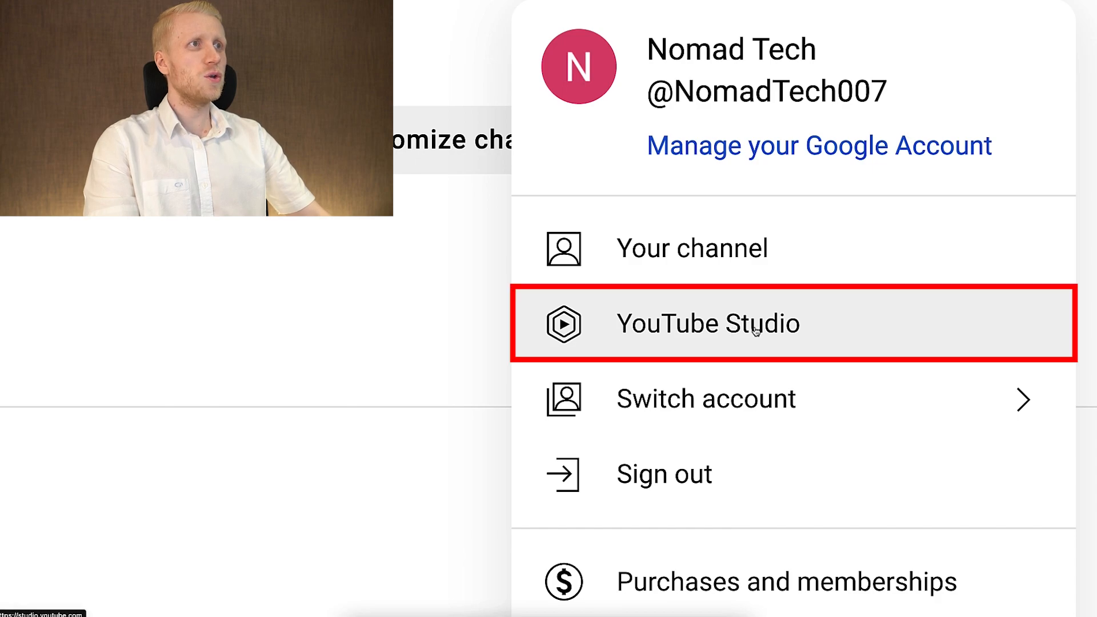
{"action": "left_click", "coordinate": [756, 332]}
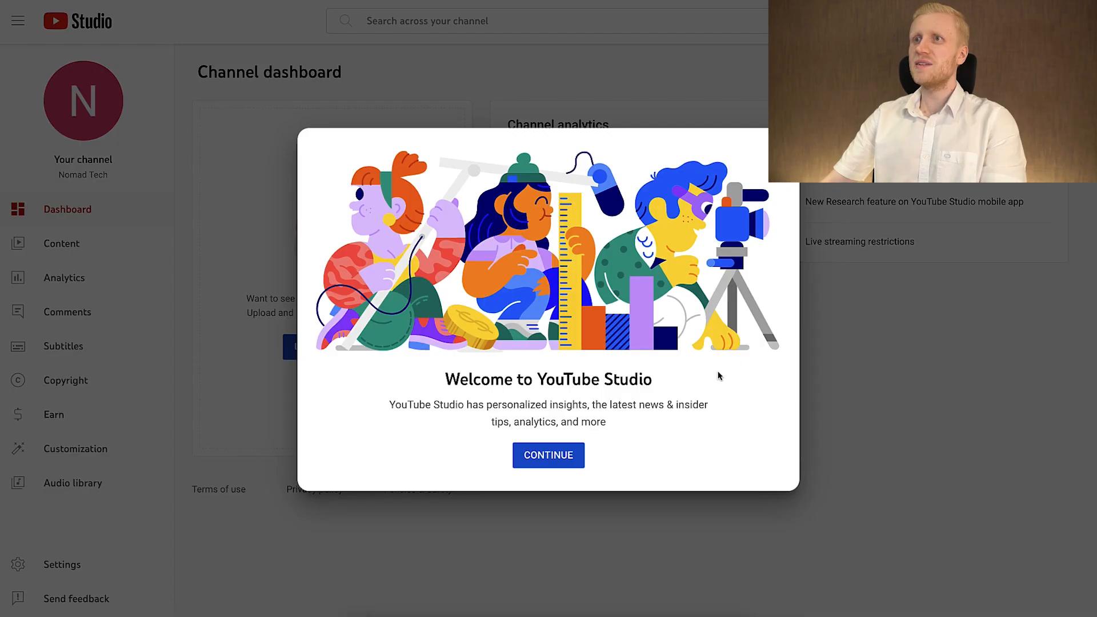
{"action": "left_click_drag", "start_coordinate": [718, 375], "coordinate": [369, 376]}
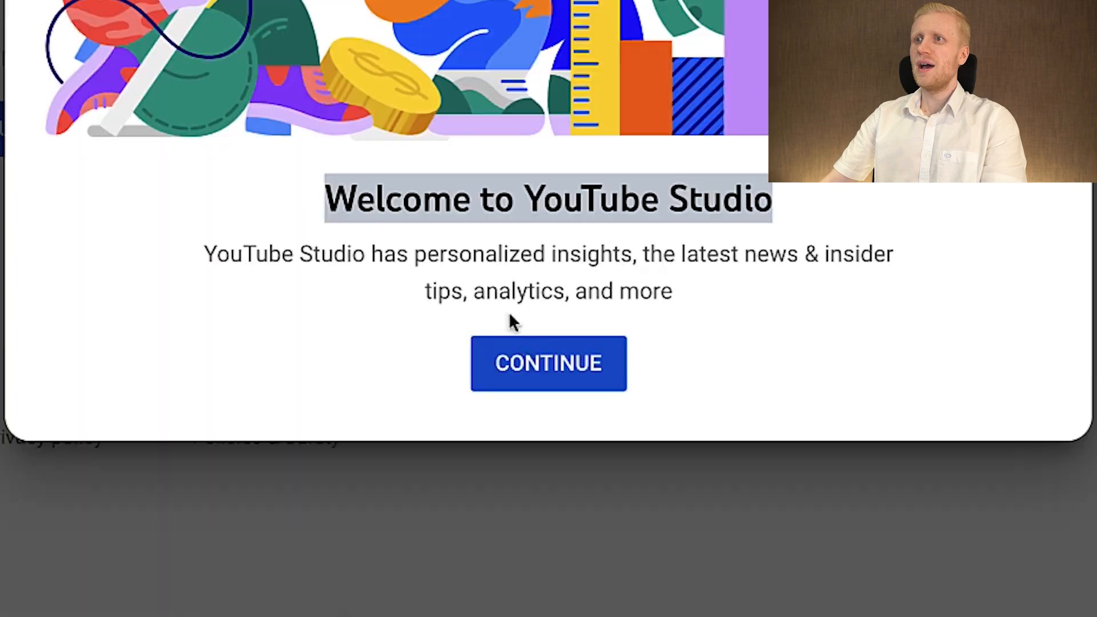
{"action": "left_click", "coordinate": [546, 453]}
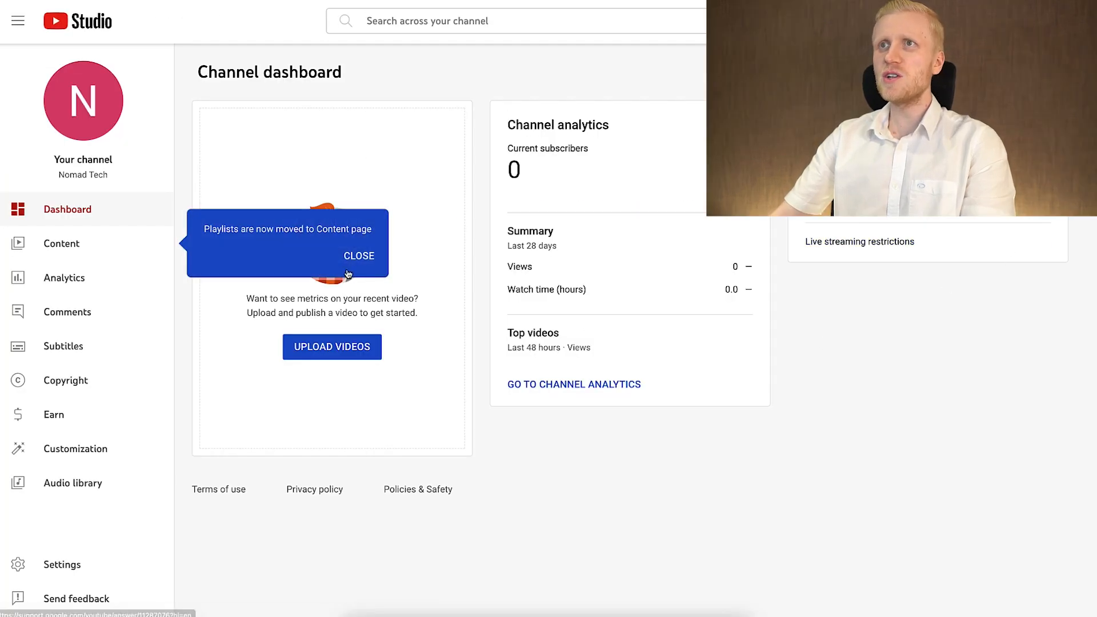
{"action": "left_click", "coordinate": [353, 262]}
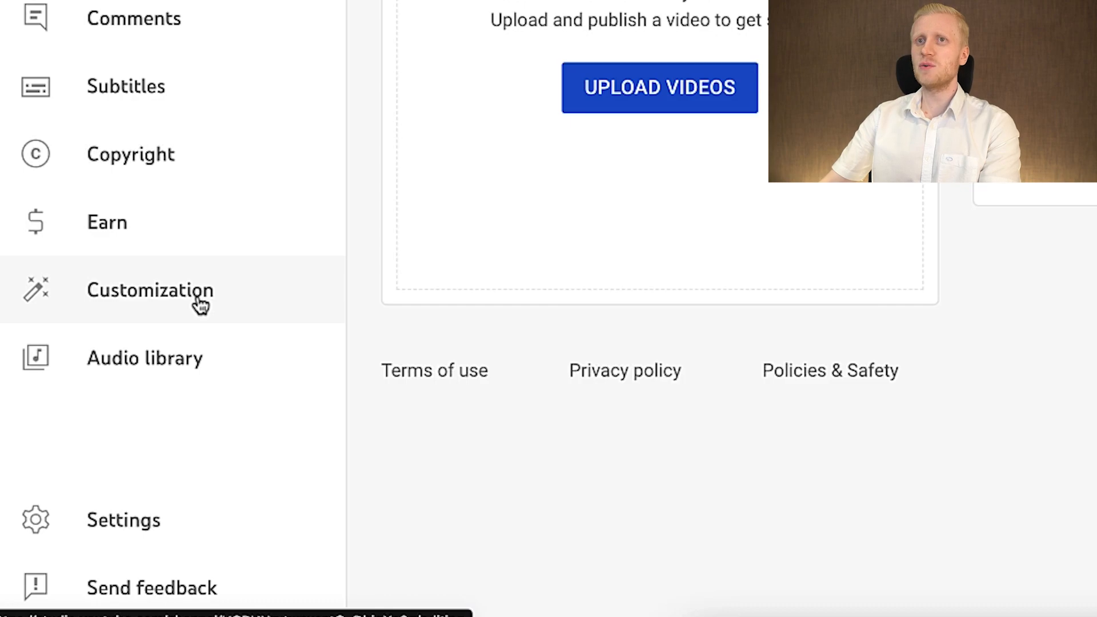
Open the Nomad Tech channel's customization page and look through its Basic info, Branding and Layout sections.
{"action": "left_click", "coordinate": [200, 304]}
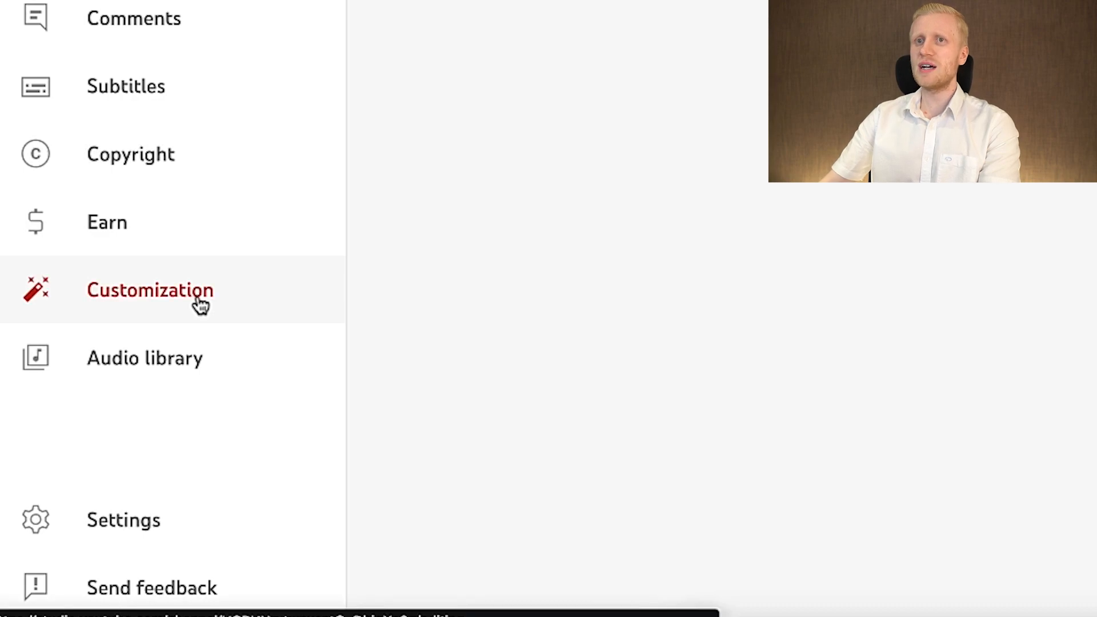
{"action": "left_click", "coordinate": [276, 551]}
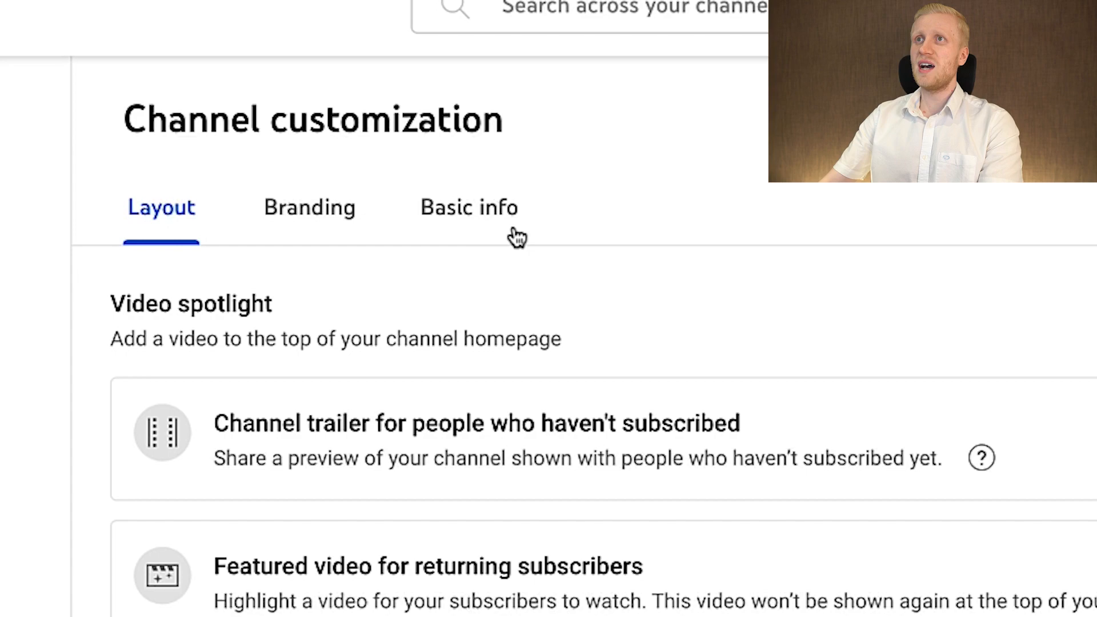
{"action": "left_click", "coordinate": [516, 236]}
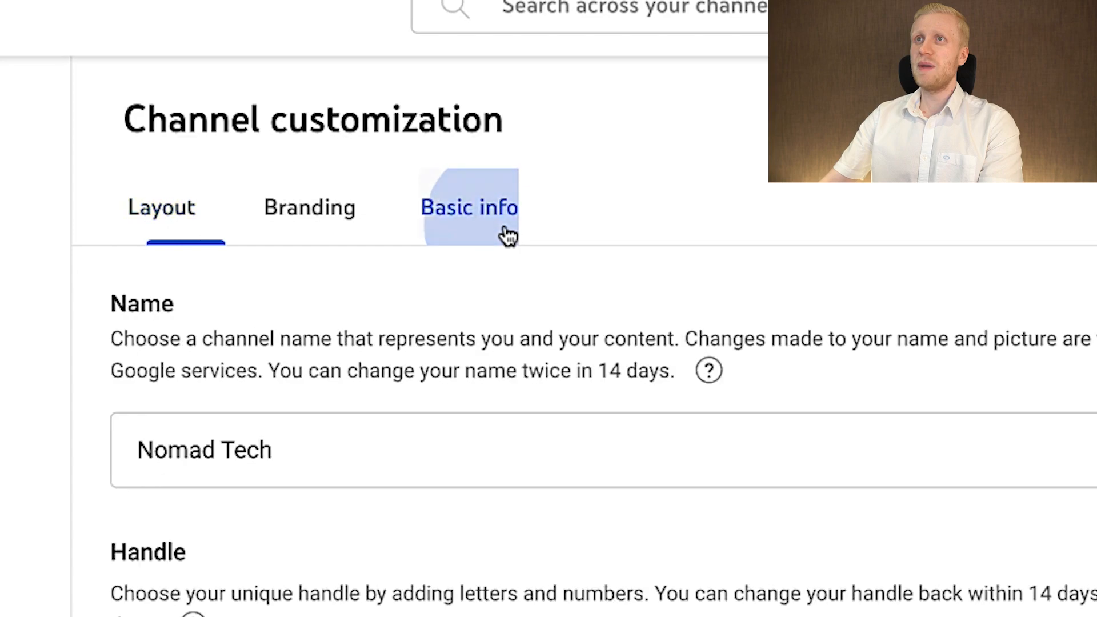
{"action": "left_click", "coordinate": [286, 227]}
{"action": "left_click", "coordinate": [189, 230]}
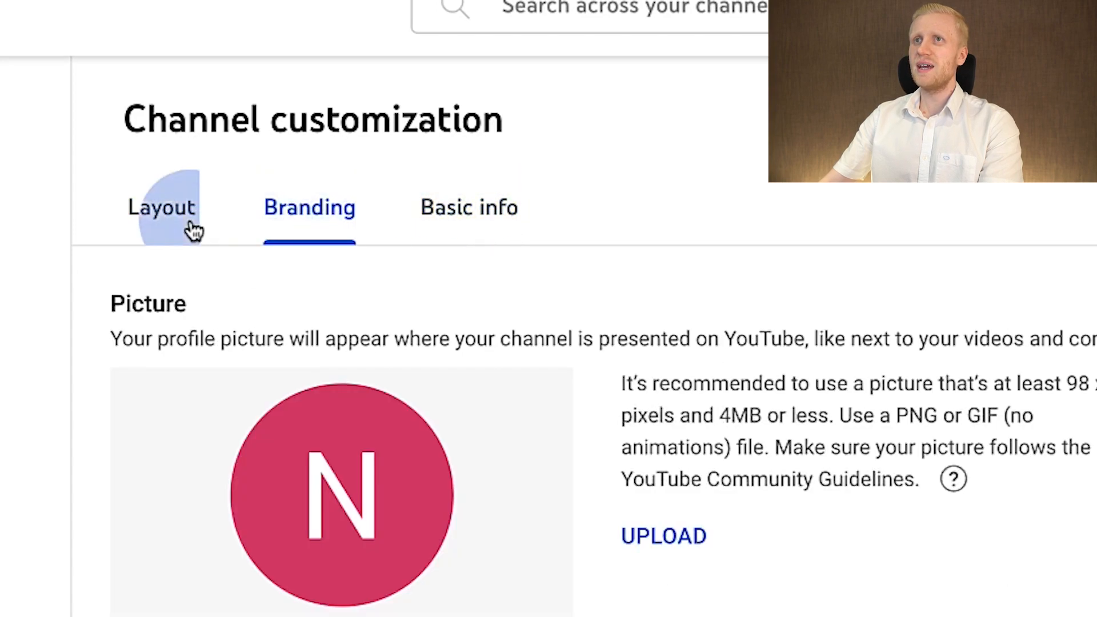
{"action": "left_click", "coordinate": [119, 569]}
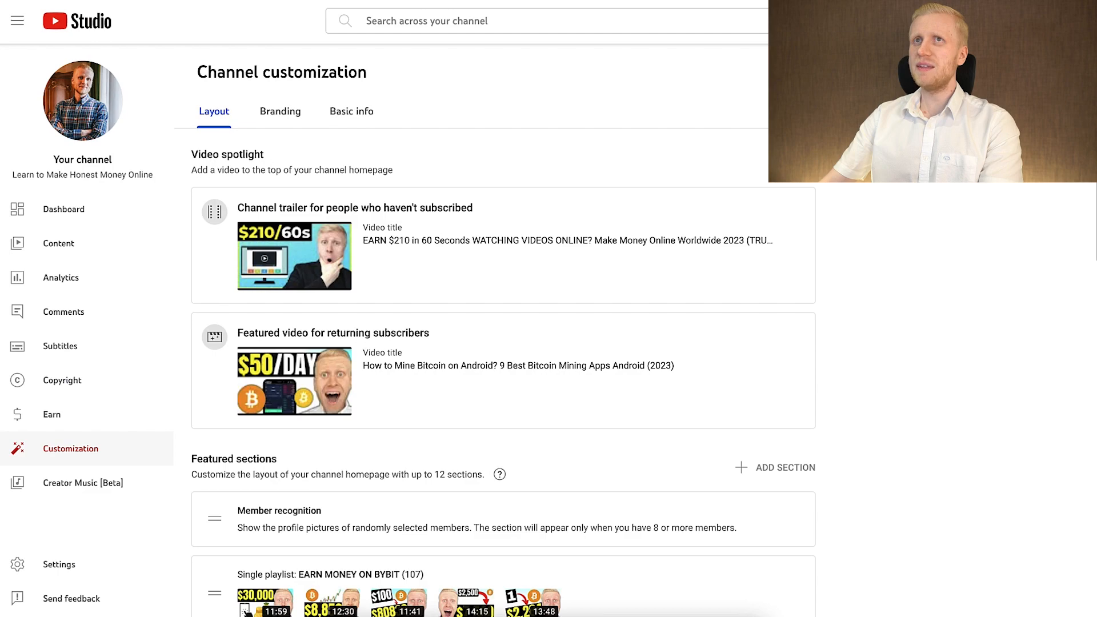
Examine the Learn to Make Honest Money Online channel's basic info and compare its description with the public About page.
{"action": "left_click", "coordinate": [371, 109]}
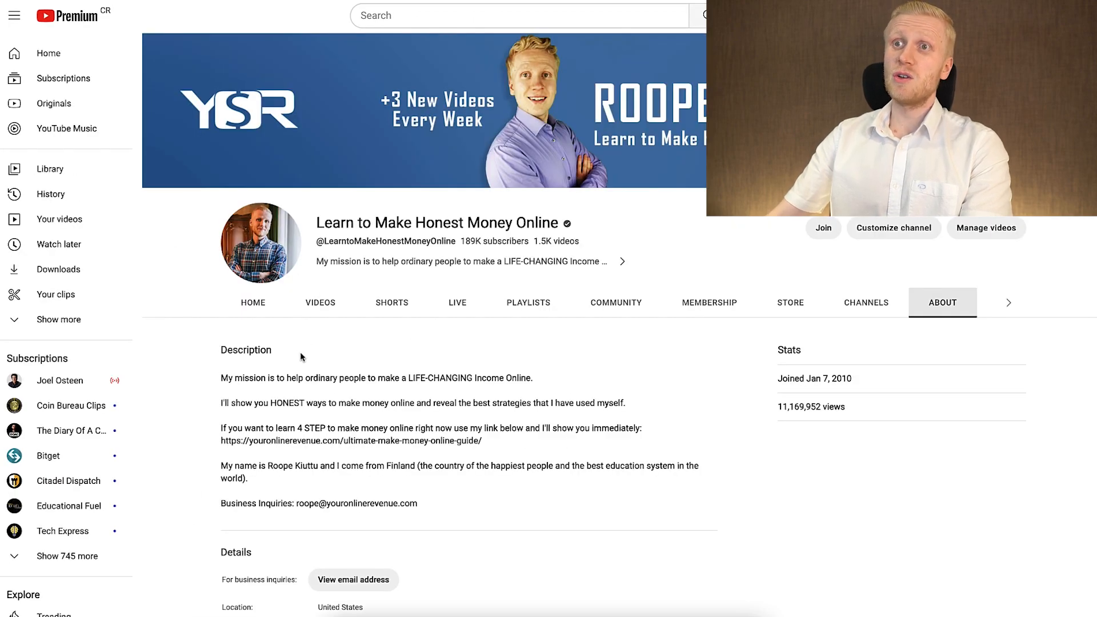
{"action": "left_click_drag", "start_coordinate": [229, 378], "coordinate": [570, 383]}
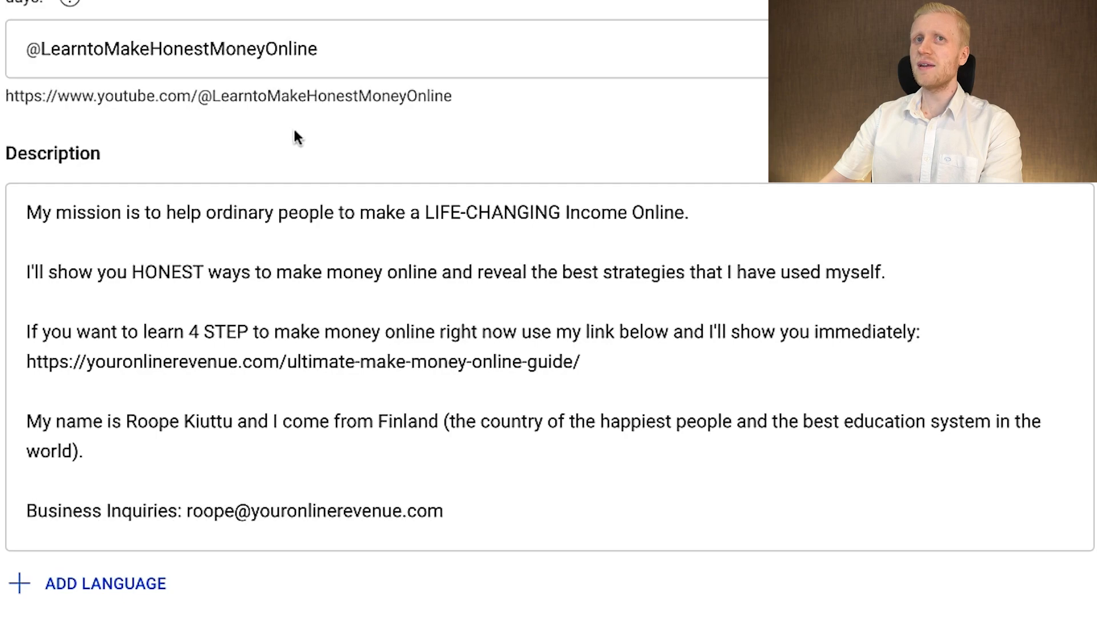
{"action": "scroll", "coordinate": [365, 166], "scroll_direction": "down", "scroll_amount": 5}
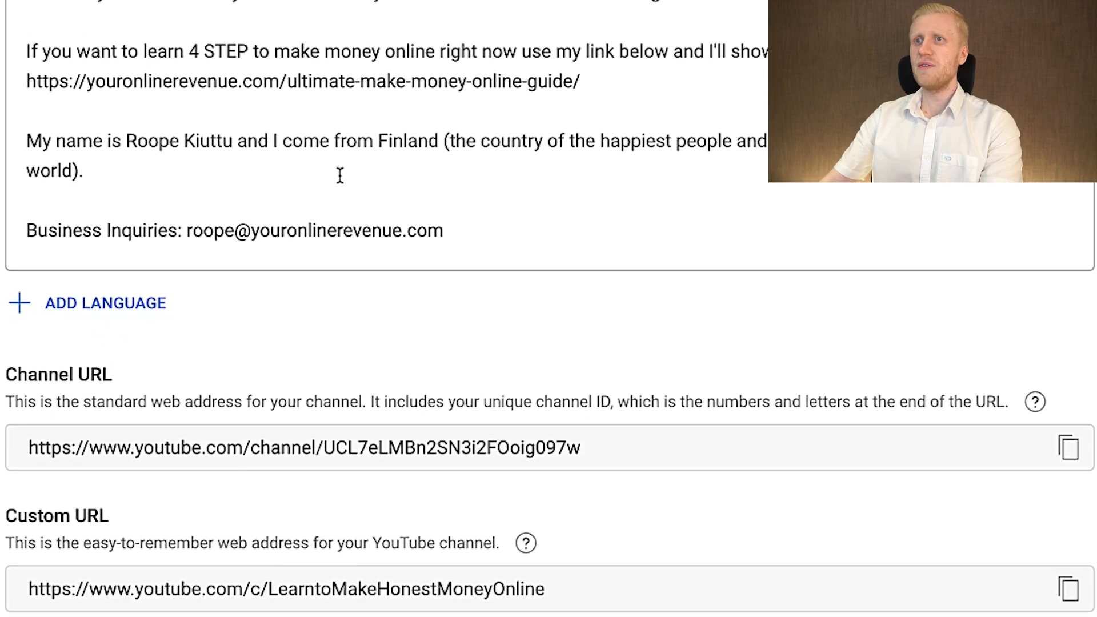
{"action": "scroll", "coordinate": [340, 174], "scroll_direction": "down", "scroll_amount": 2}
{"action": "scroll", "coordinate": [180, 155], "scroll_direction": "up", "scroll_amount": 5}
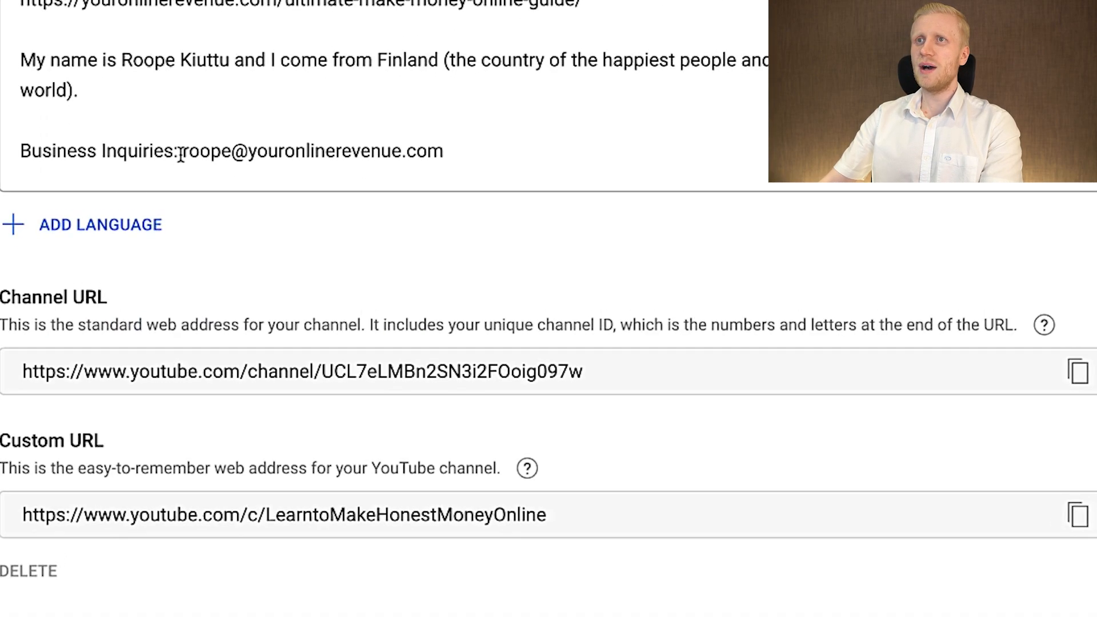
{"action": "scroll", "coordinate": [180, 155], "scroll_direction": "down", "scroll_amount": 4}
{"action": "scroll", "coordinate": [181, 155], "scroll_direction": "left", "scroll_amount": 2}
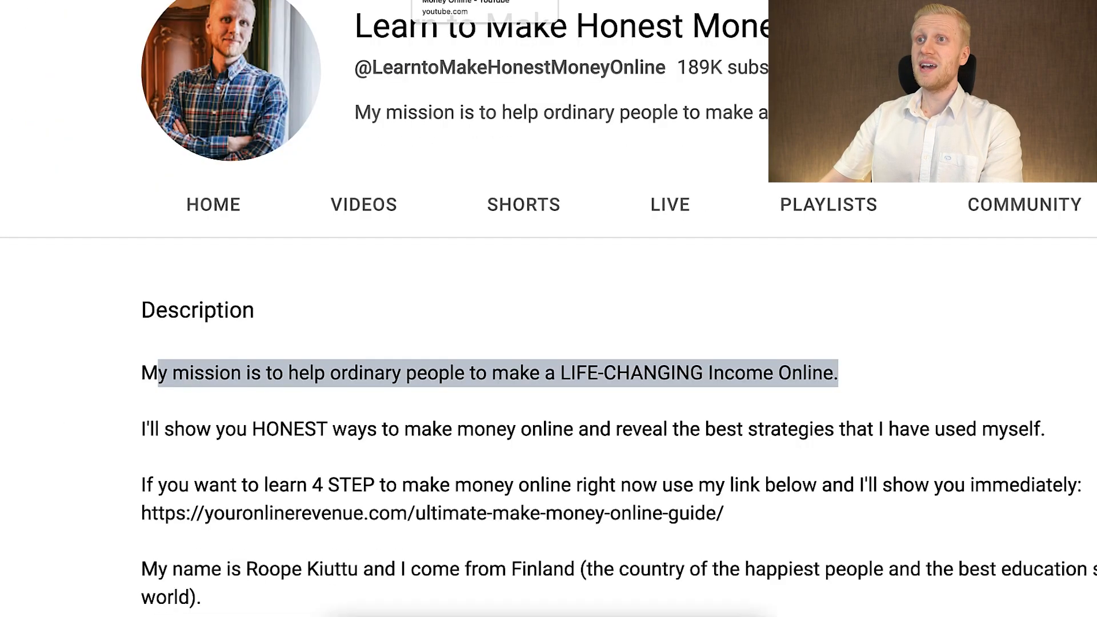
{"action": "scroll", "coordinate": [606, 346], "scroll_direction": "down", "scroll_amount": 5}
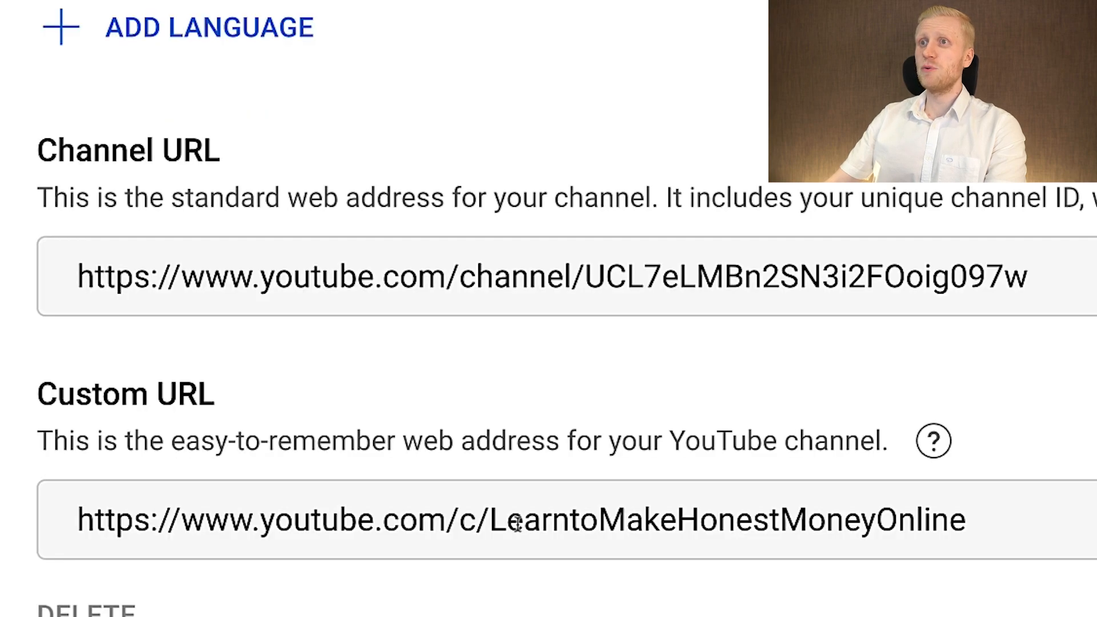
Compare the channel's custom URL with the unique ID in its standard channel URL.
{"action": "triple_click", "coordinate": [480, 523]}
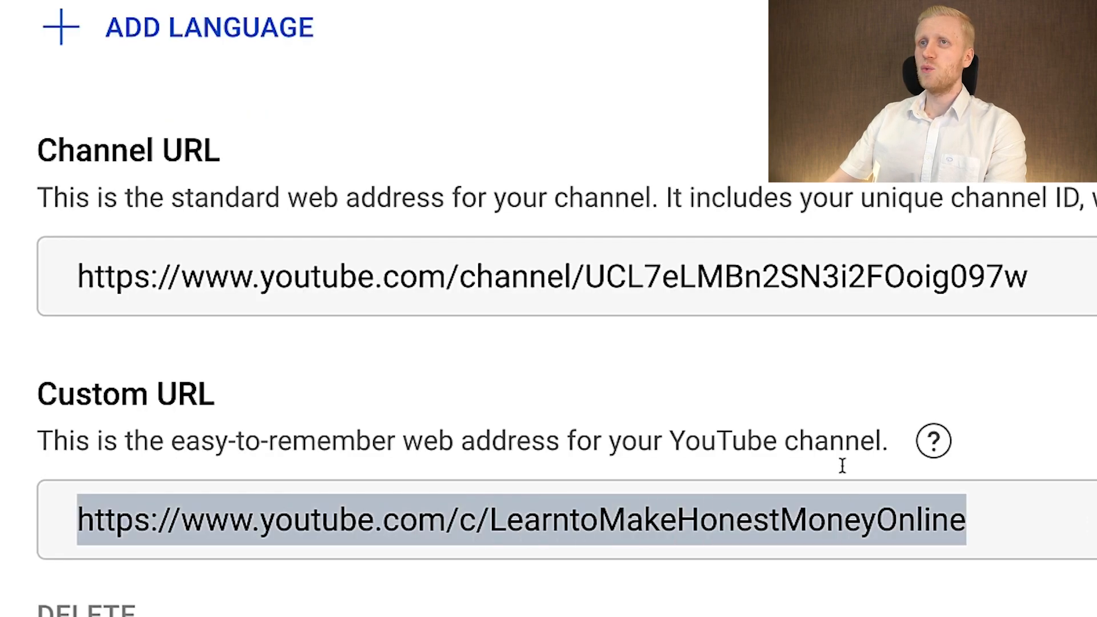
{"action": "left_click_drag", "start_coordinate": [586, 277], "coordinate": [723, 282]}
{"action": "left_click", "coordinate": [778, 312]}
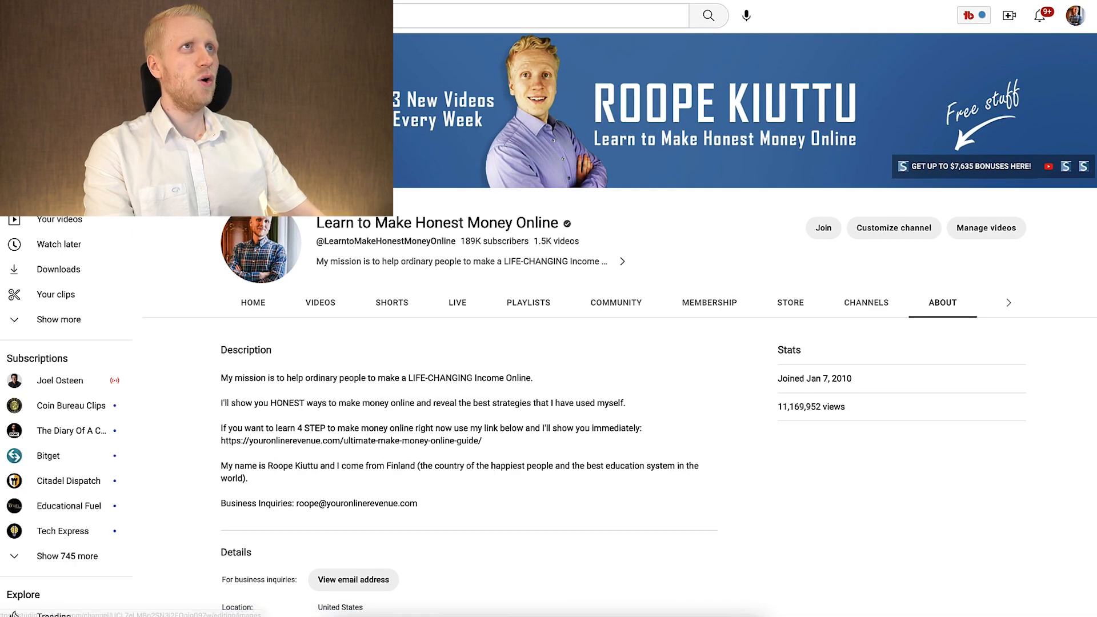
Examine the links on the public channel banner and the available options for how many links the banner displays.
{"action": "left_click", "coordinate": [1090, 175]}
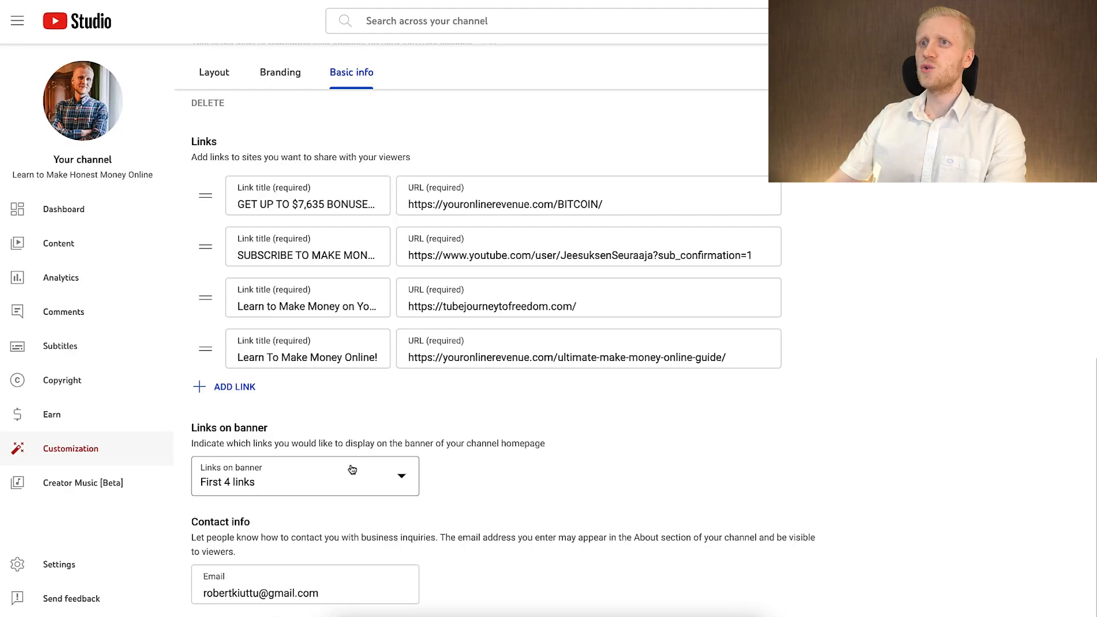
{"action": "left_click", "coordinate": [352, 470]}
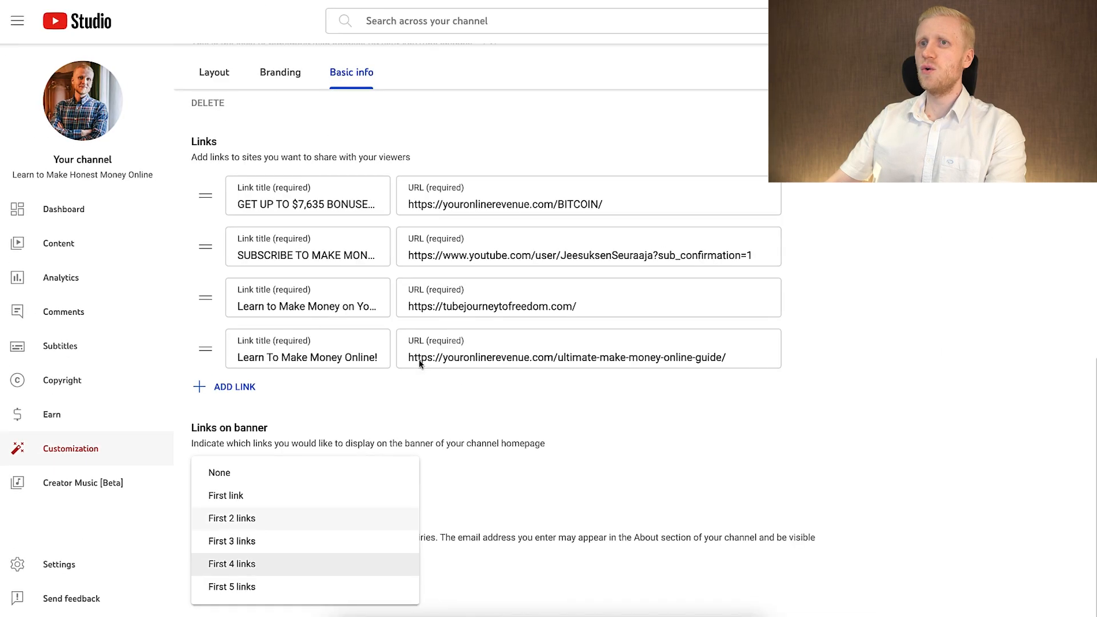
{"action": "left_click", "coordinate": [471, 438]}
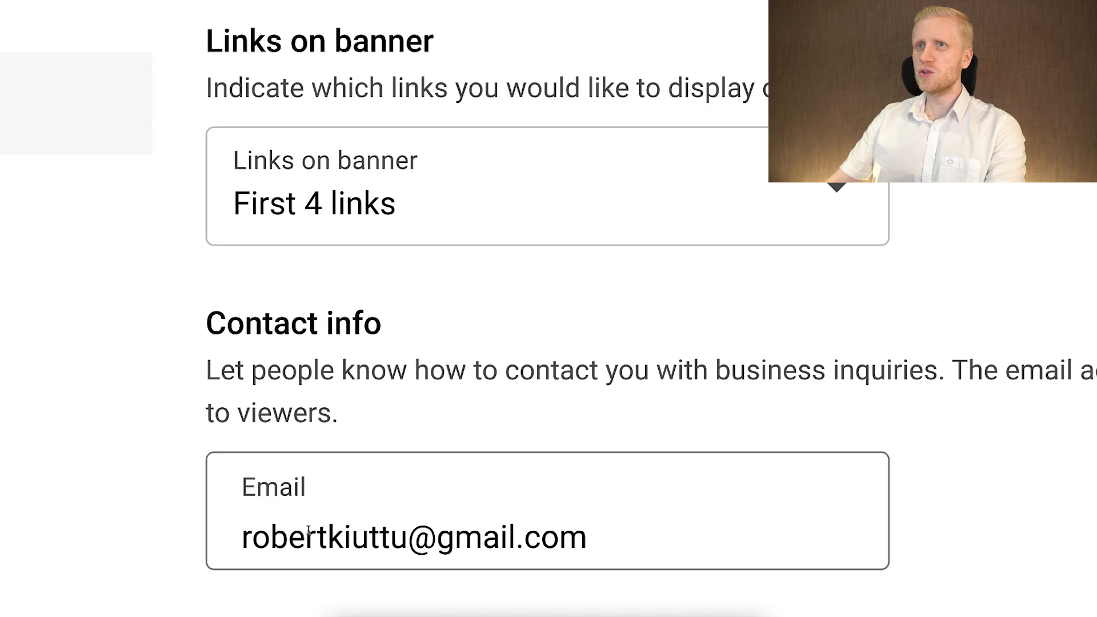
Copy the business inquiries e-mail address from the channel description.
{"action": "scroll", "coordinate": [313, 425], "scroll_direction": "up", "scroll_amount": 1}
{"action": "scroll", "coordinate": [320, 457], "scroll_direction": "down", "scroll_amount": 1}
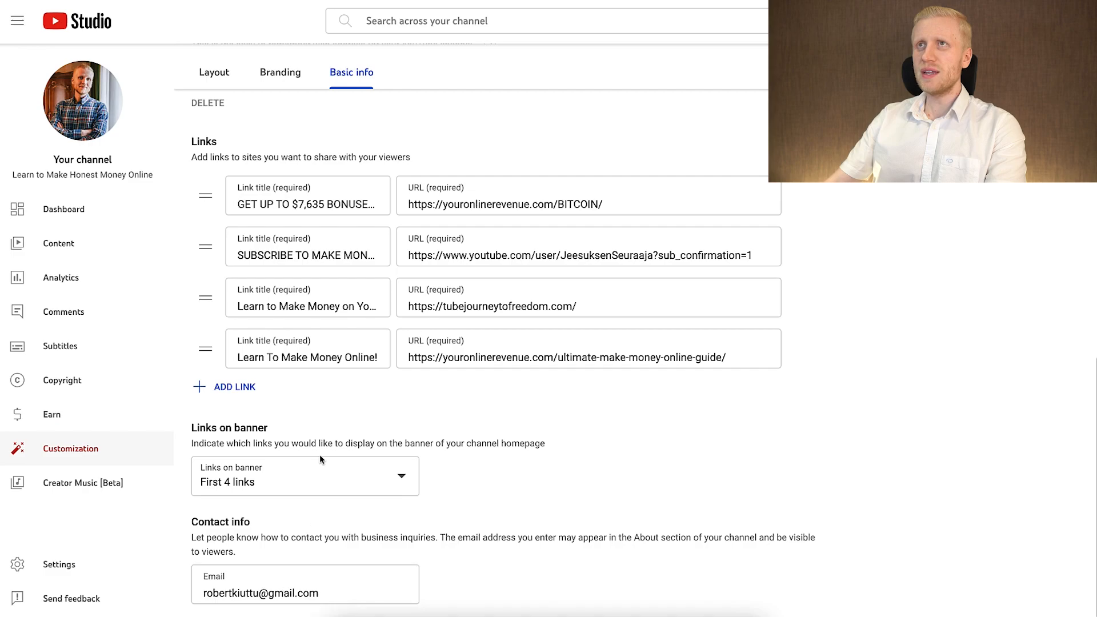
{"action": "scroll", "coordinate": [324, 424], "scroll_direction": "up", "scroll_amount": 9}
{"action": "left_click_drag", "start_coordinate": [295, 408], "coordinate": [441, 409]}
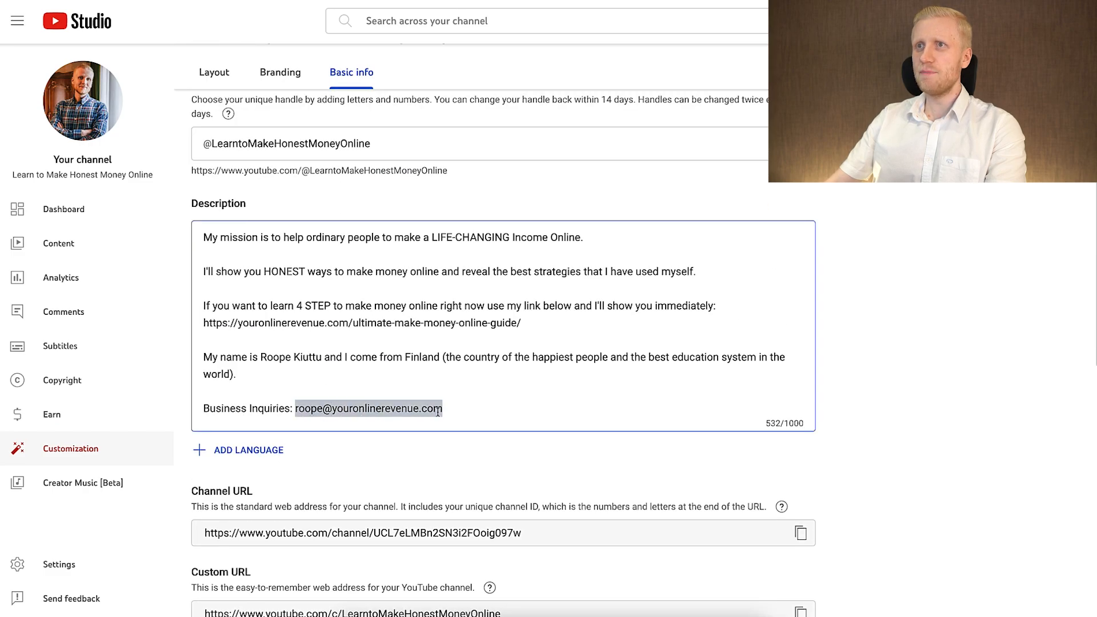
{"action": "right_click", "coordinate": [440, 411]}
{"action": "left_click", "coordinate": [463, 415]}
Replace the contact info e-mail with the copied business address and publish the channel changes.
{"action": "scroll", "coordinate": [464, 416], "scroll_direction": "down", "scroll_amount": 8}
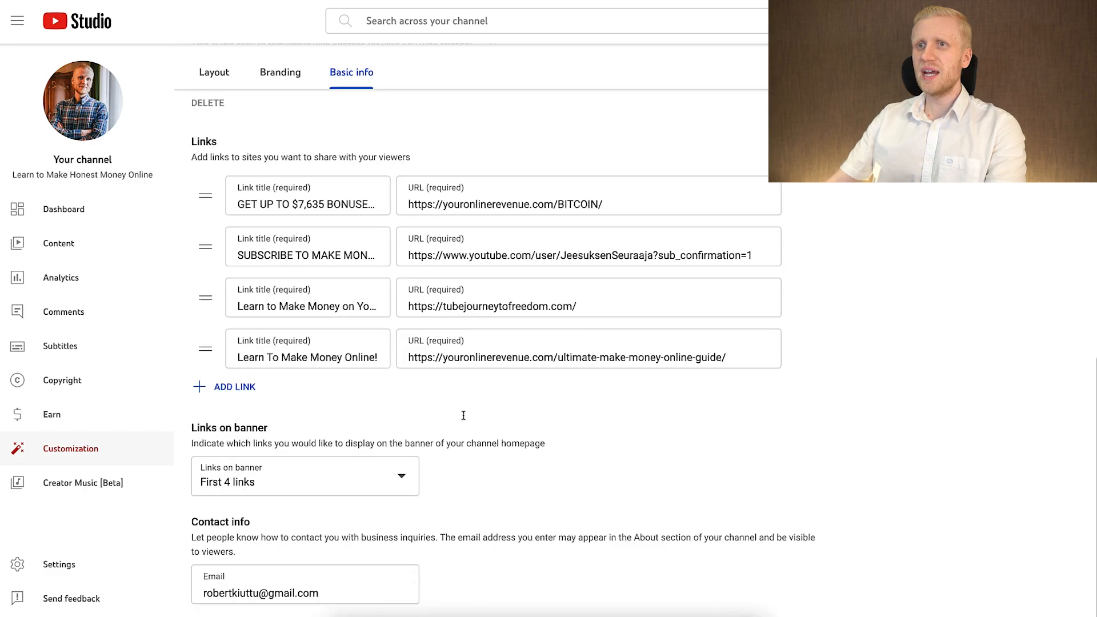
{"action": "triple_click", "coordinate": [338, 587]}
{"action": "right_click", "coordinate": [339, 585]}
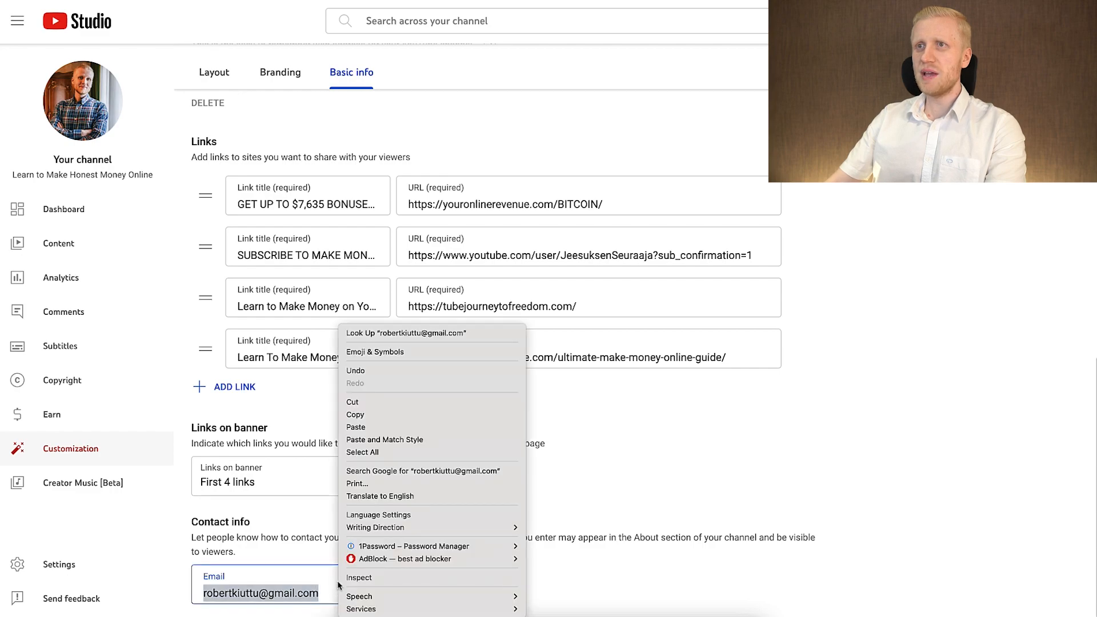
{"action": "left_click", "coordinate": [385, 426]}
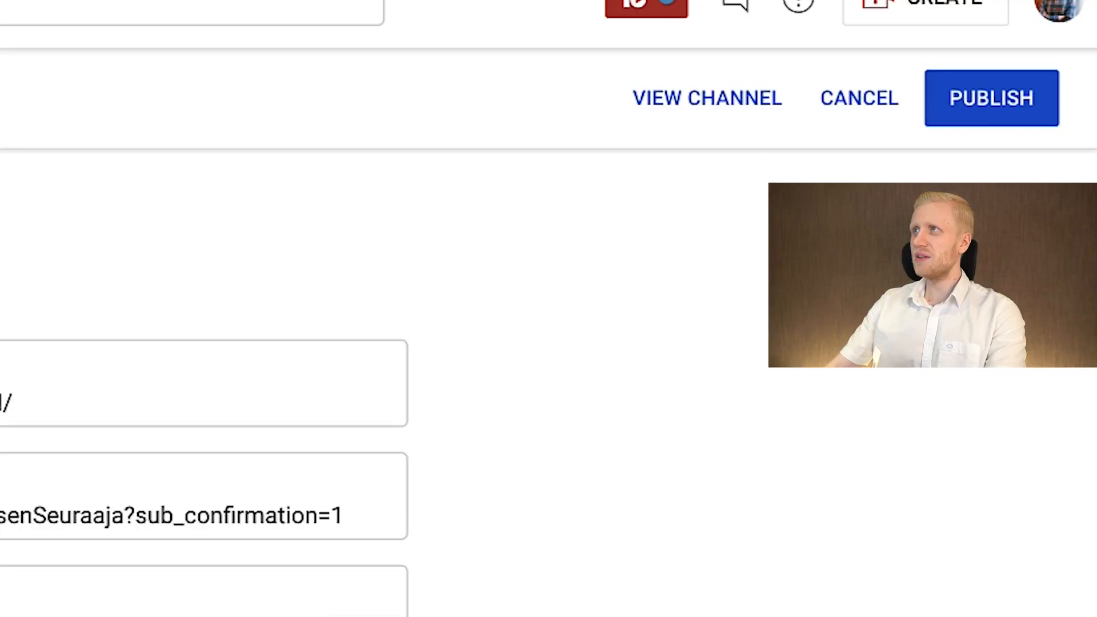
{"action": "left_click", "coordinate": [1061, 66]}
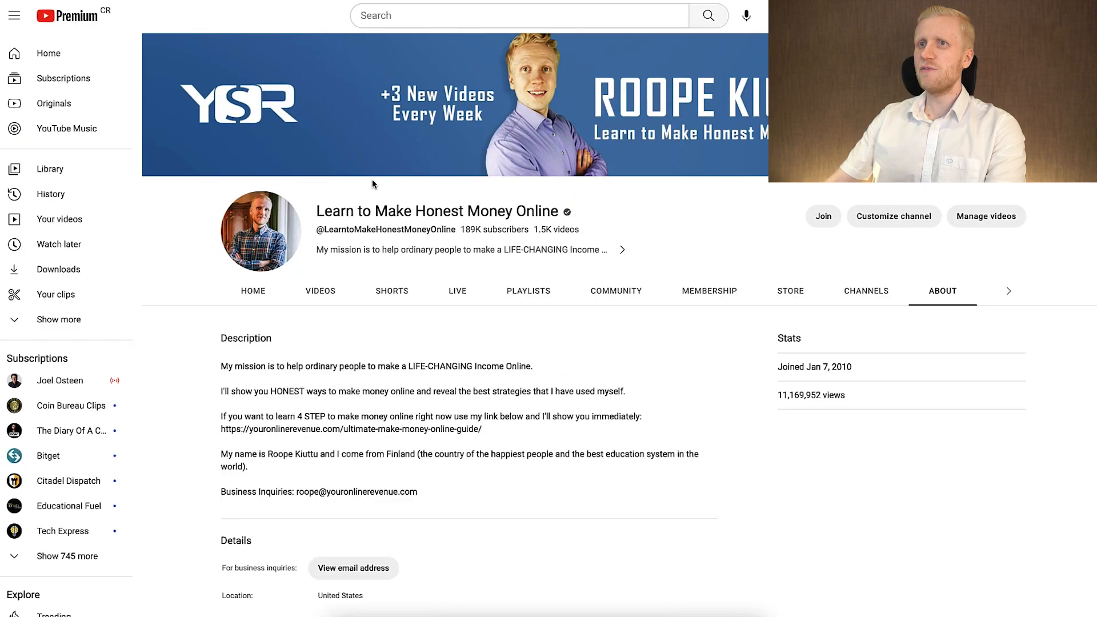
Review the public About page, then the profile picture, banner image and video watermark in the channel's branding settings.
{"action": "scroll", "coordinate": [372, 179], "scroll_direction": "down", "scroll_amount": 5}
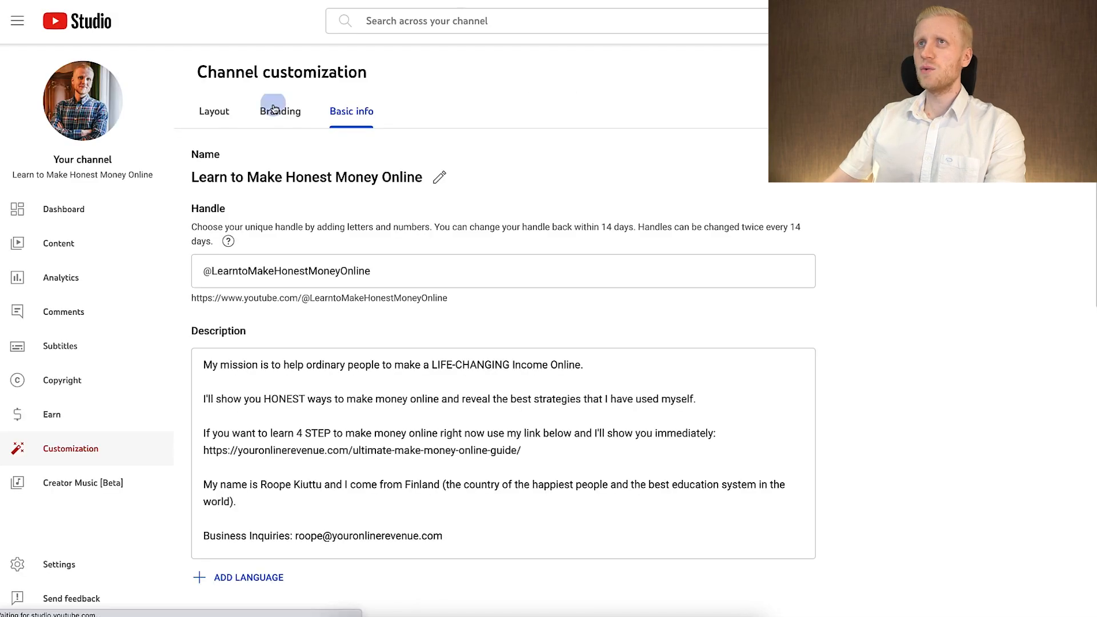
{"action": "left_click", "coordinate": [274, 109]}
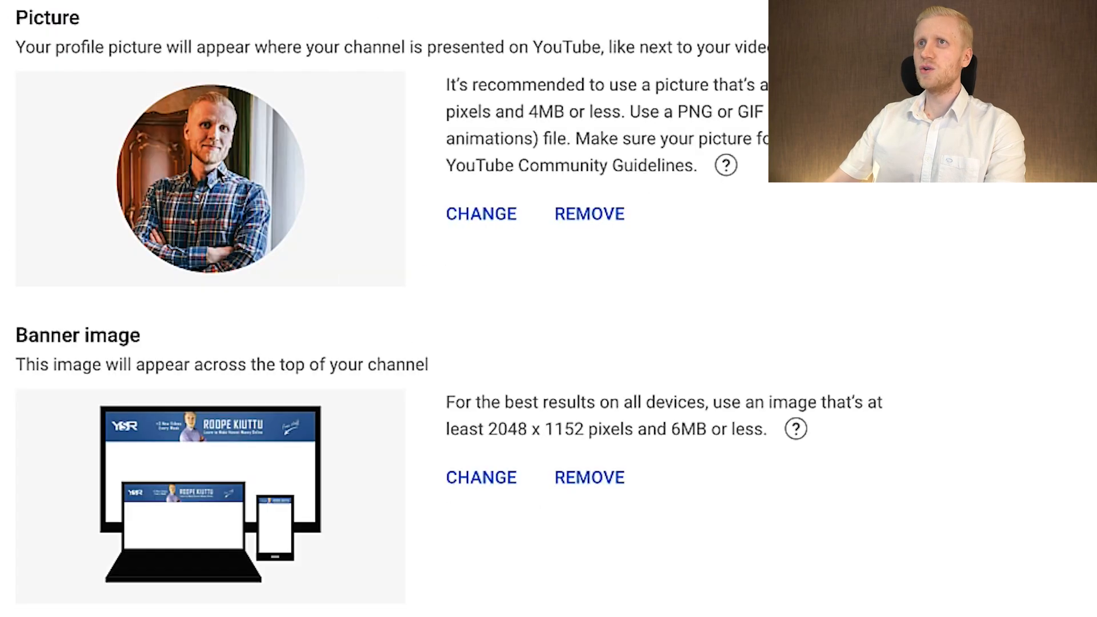
{"action": "scroll", "coordinate": [263, 389], "scroll_direction": "down", "scroll_amount": 3}
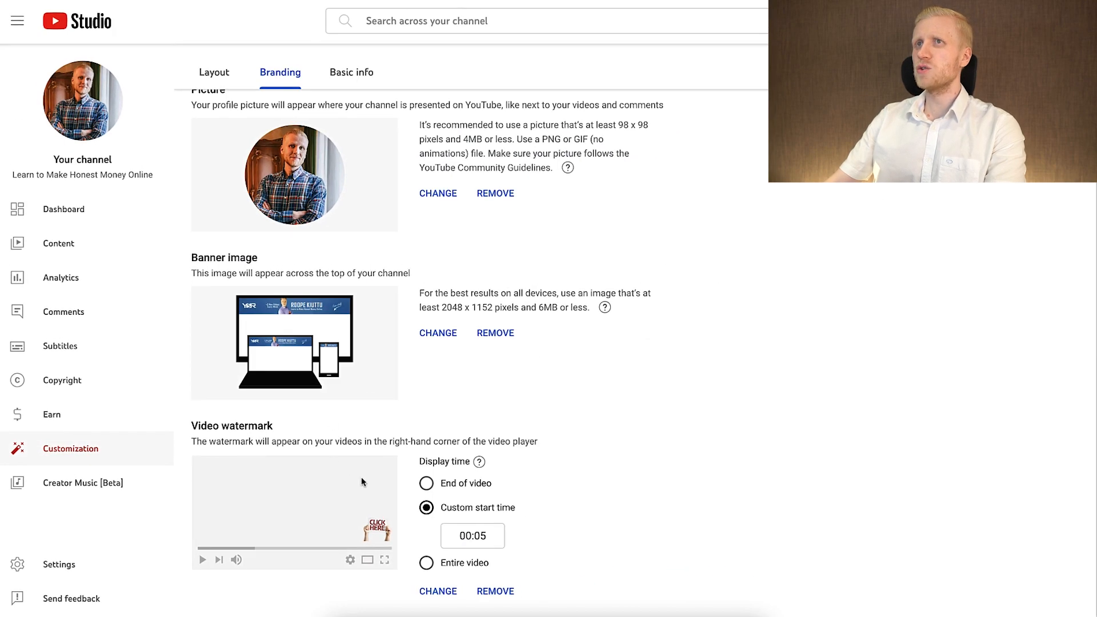
{"action": "scroll", "coordinate": [377, 479], "scroll_direction": "up", "scroll_amount": 1}
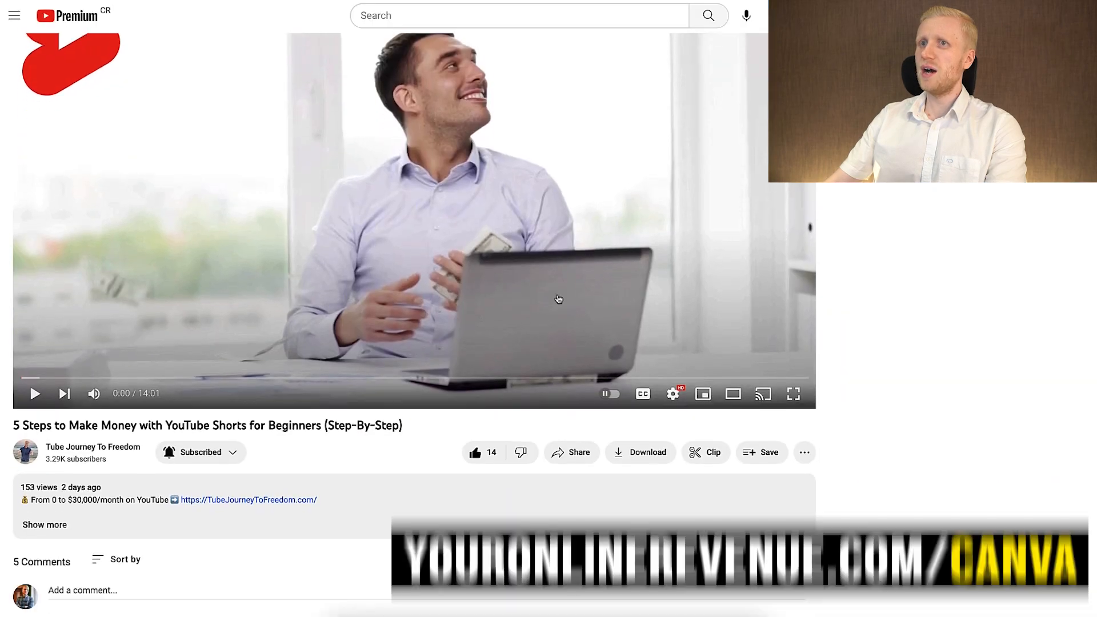
{"action": "scroll", "coordinate": [559, 300], "scroll_direction": "down", "scroll_amount": 1}
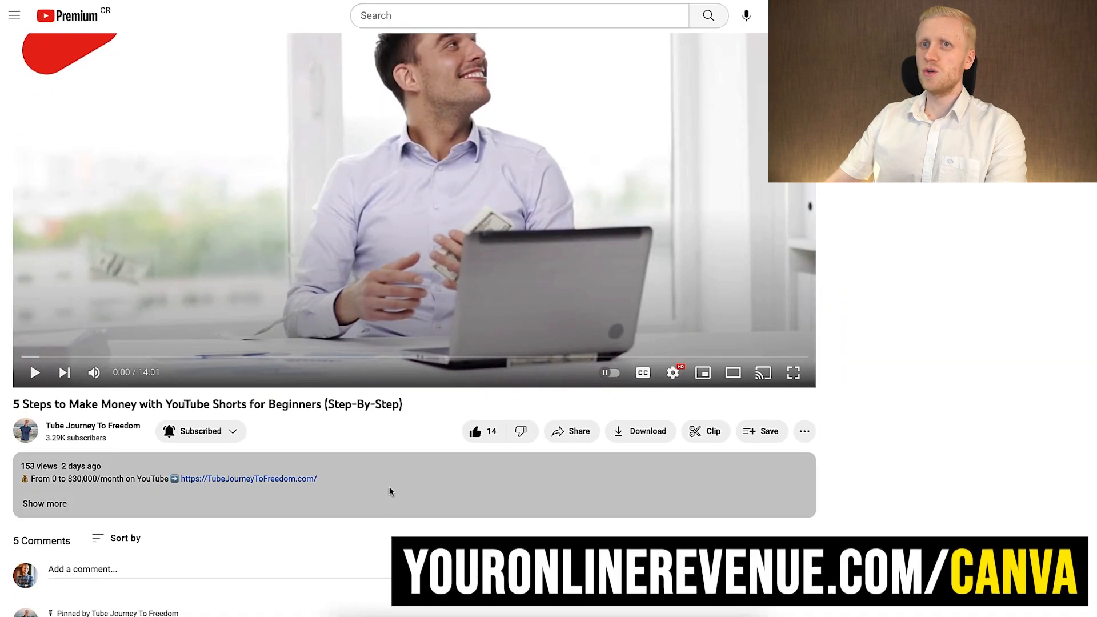
Switch to Canva, search for "youtube" and open the YouTube Banner templates.
{"action": "left_click", "coordinate": [389, 489]}
{"action": "scroll", "coordinate": [343, 483], "scroll_direction": "down", "scroll_amount": 6}
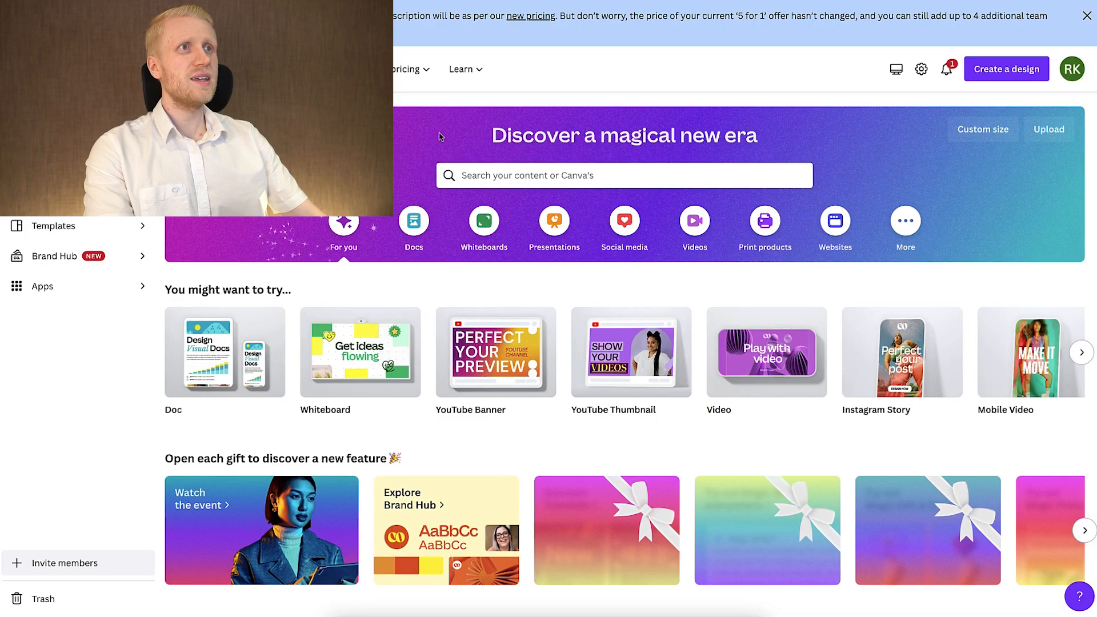
{"action": "left_click", "coordinate": [549, 181]}
{"action": "type", "text": "youtube"}
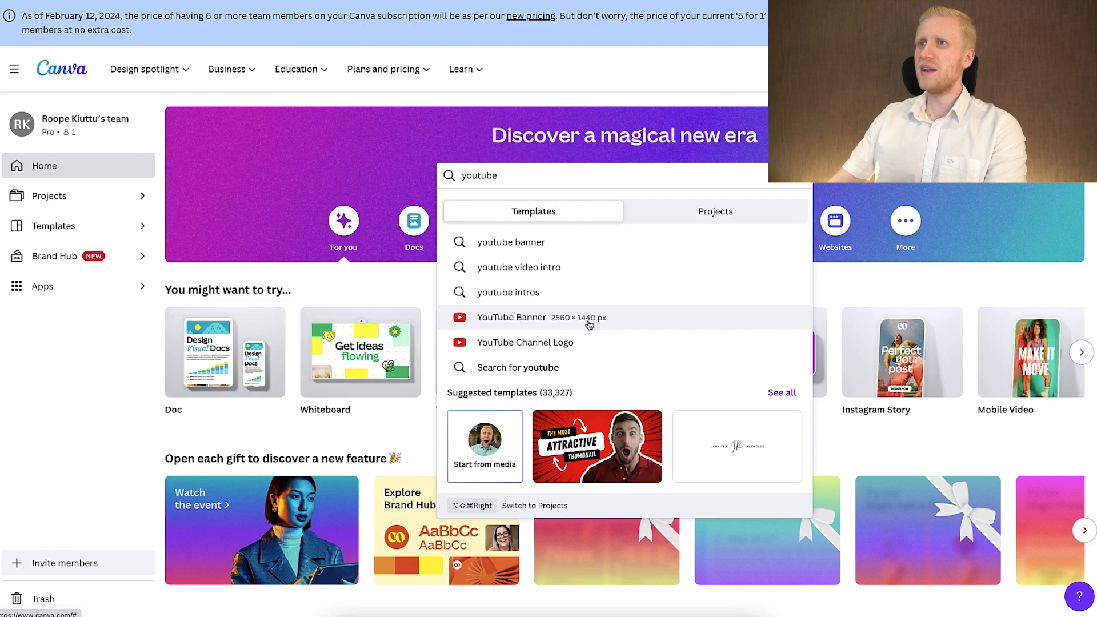
{"action": "left_click", "coordinate": [616, 334]}
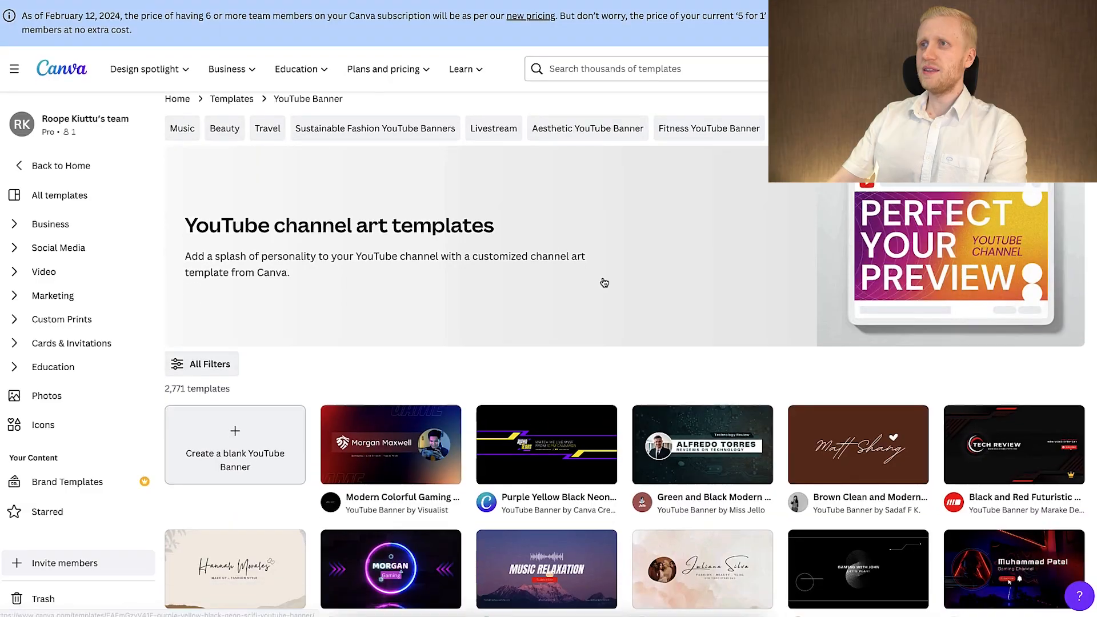
Browse the YouTube banner templates and open the Green and Black Modern Technology YouTube Channel Art template for customization.
{"action": "scroll", "coordinate": [602, 282], "scroll_direction": "down", "scroll_amount": 10}
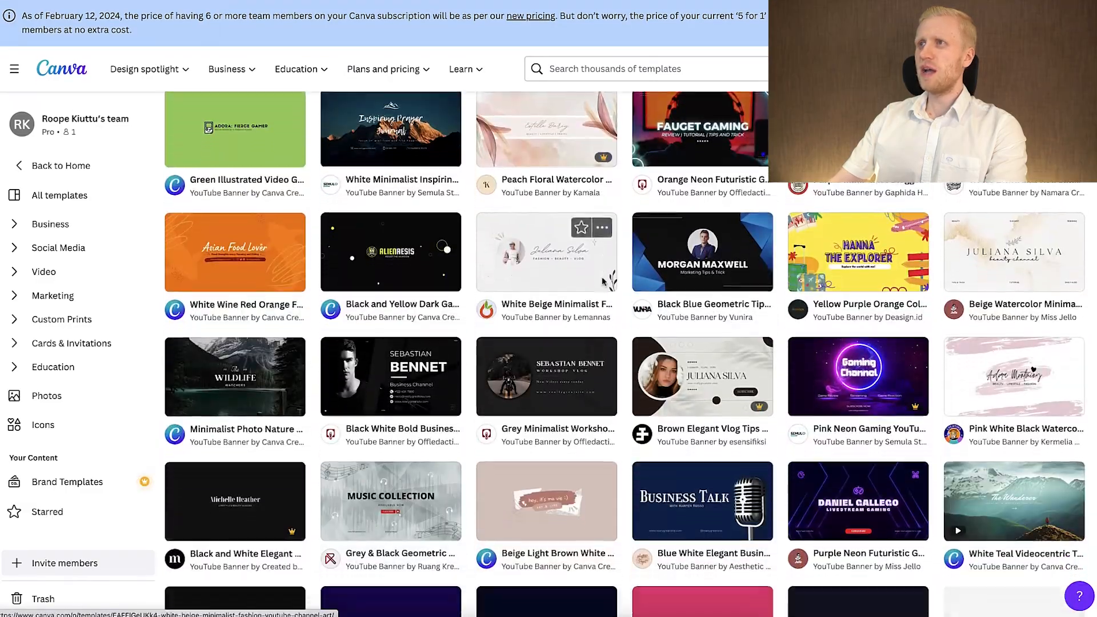
{"action": "scroll", "coordinate": [603, 281], "scroll_direction": "down", "scroll_amount": 15}
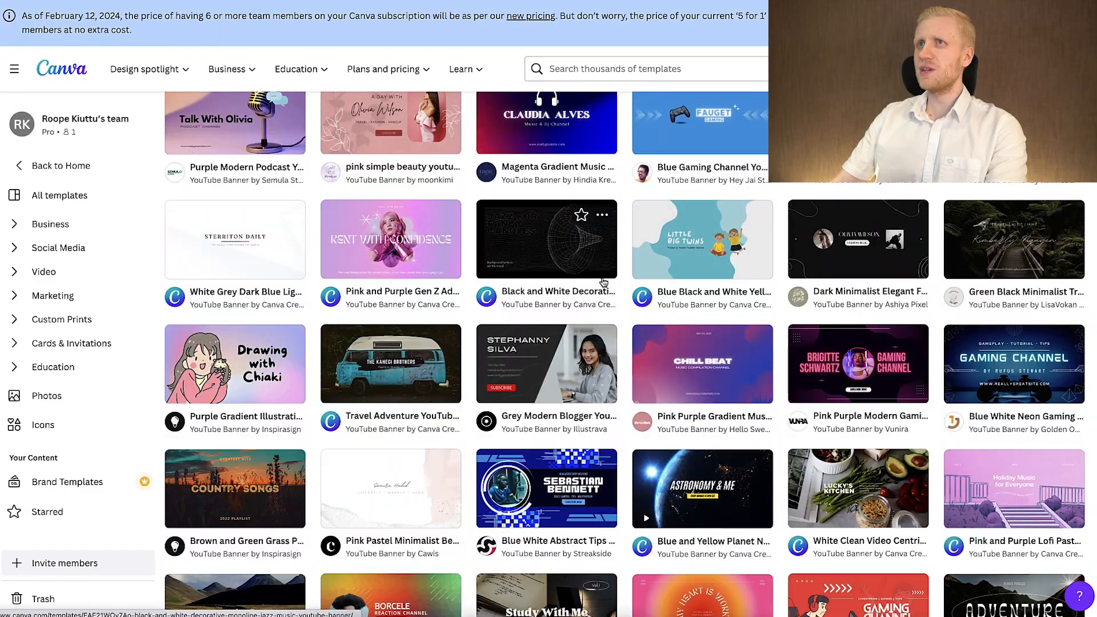
{"action": "scroll", "coordinate": [603, 281], "scroll_direction": "down", "scroll_amount": 10}
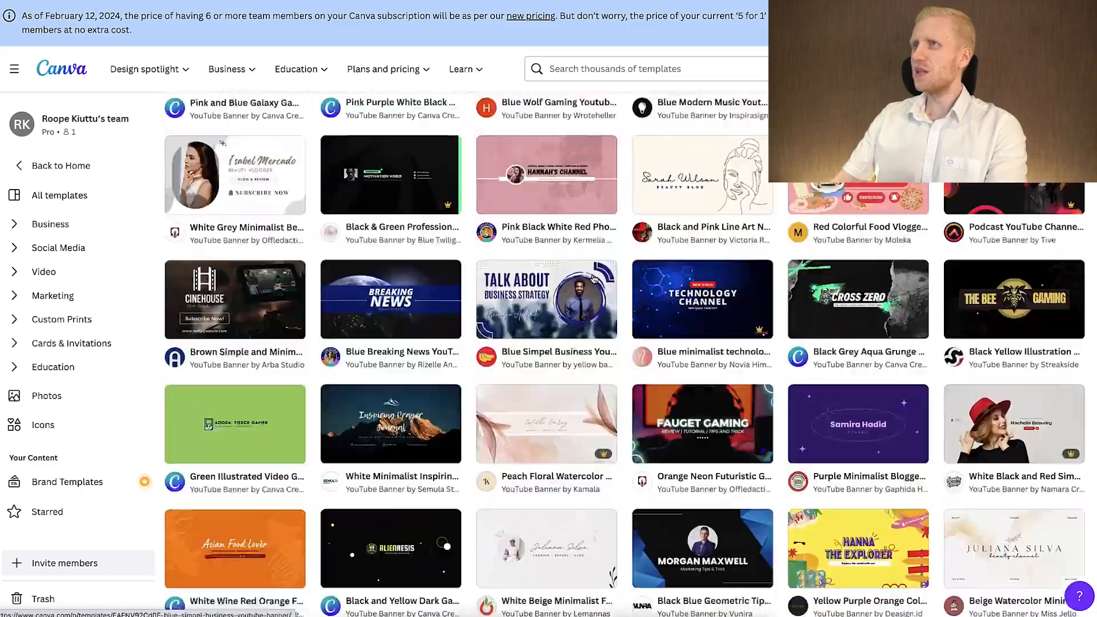
{"action": "scroll", "coordinate": [594, 279], "scroll_direction": "up", "scroll_amount": 20}
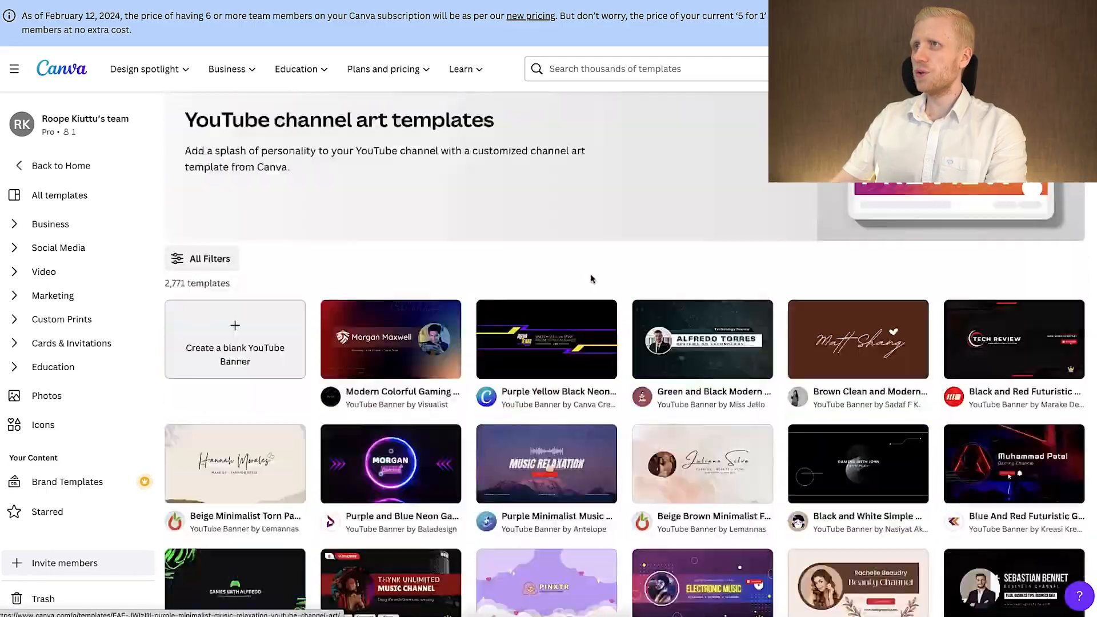
{"action": "scroll", "coordinate": [592, 278], "scroll_direction": "up", "scroll_amount": 2}
{"action": "left_click", "coordinate": [688, 454]}
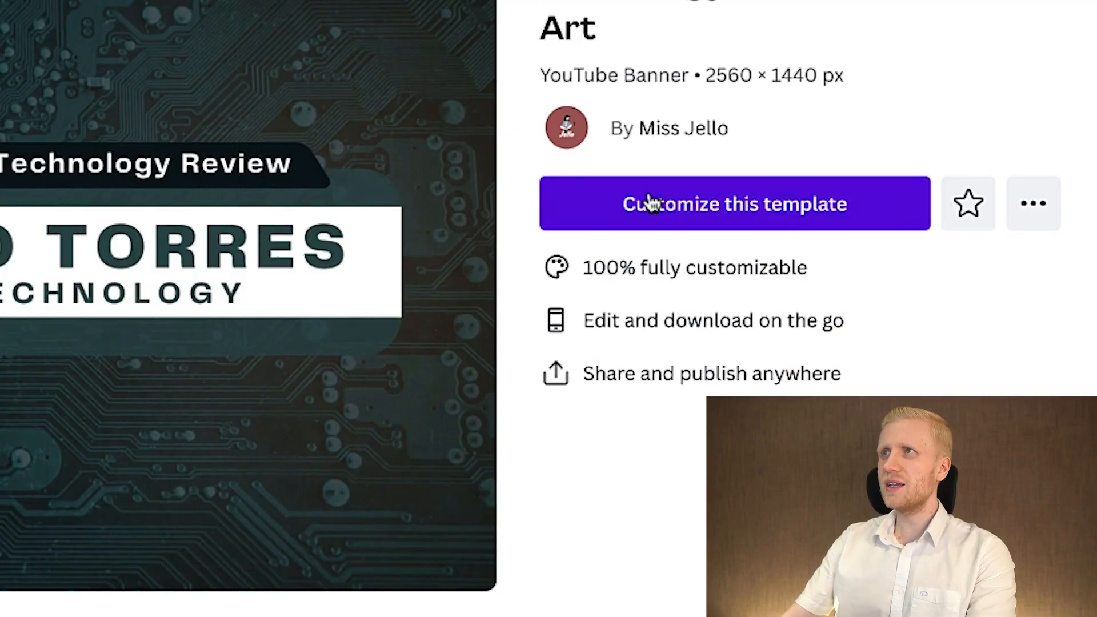
{"action": "left_click", "coordinate": [774, 167]}
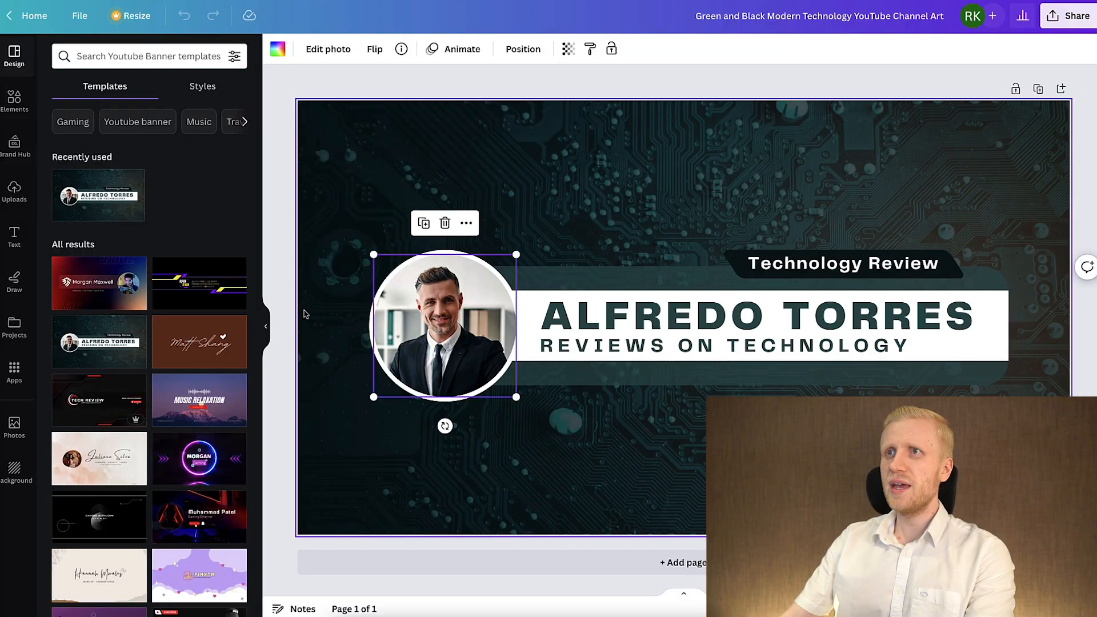
Replace the large name heading on the banner with NOMAD TECH.
{"action": "left_click", "coordinate": [304, 313]}
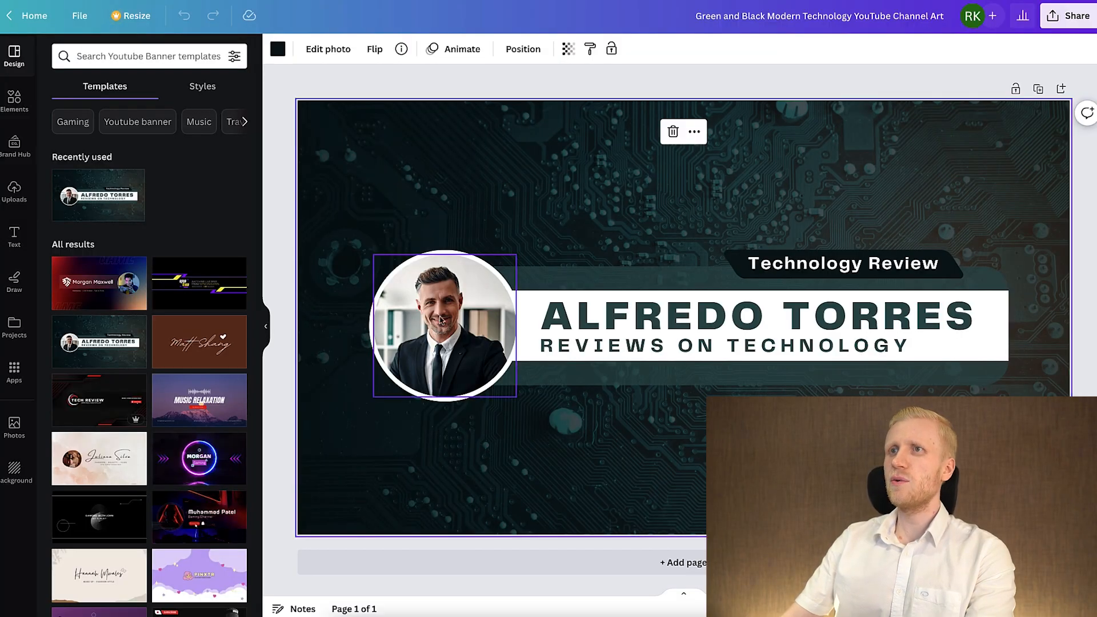
{"action": "left_click", "coordinate": [692, 316]}
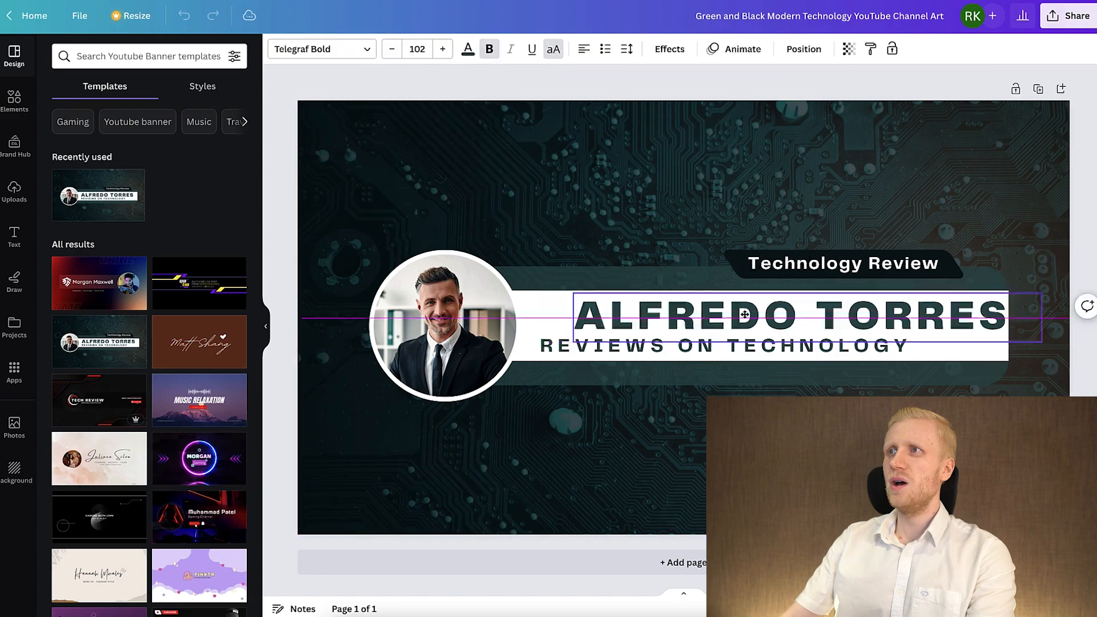
{"action": "double_click", "coordinate": [749, 306]}
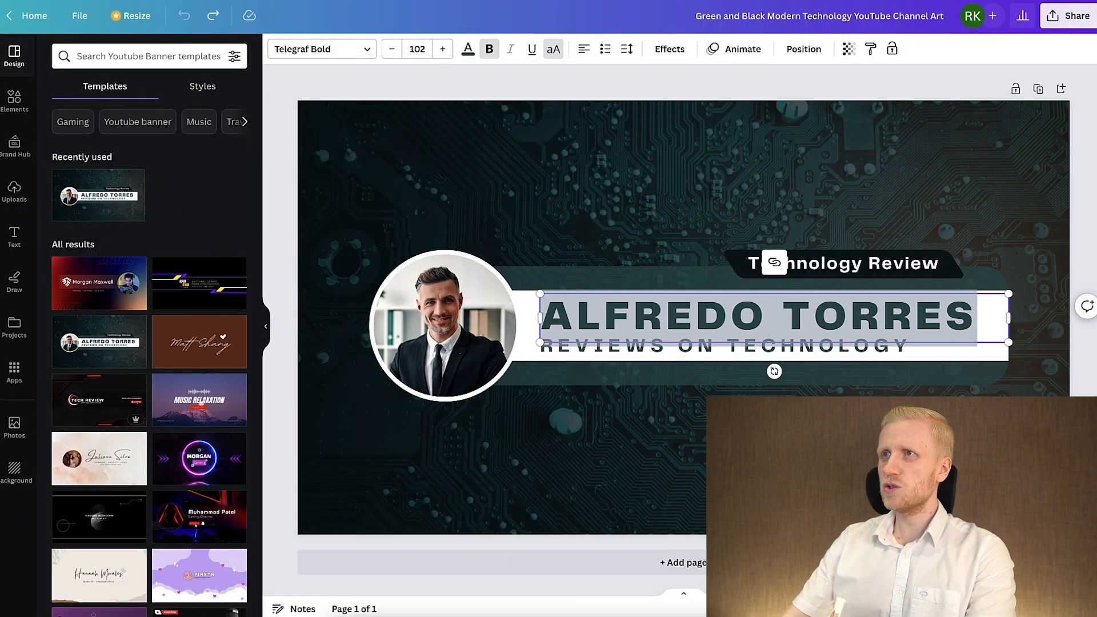
{"action": "type", "text": "NOMAD TECH"}
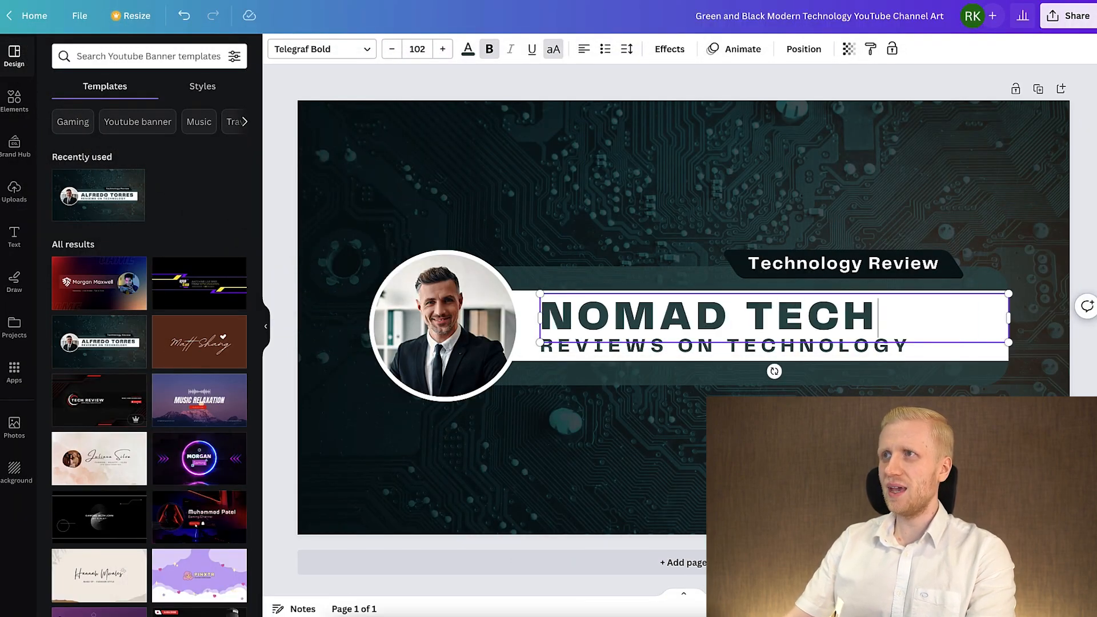
Change the NOMAD TECH heading's font to Archivo Black.
{"action": "left_click", "coordinate": [322, 48]}
{"action": "left_click", "coordinate": [166, 100]}
{"action": "type", "text": "ar"}
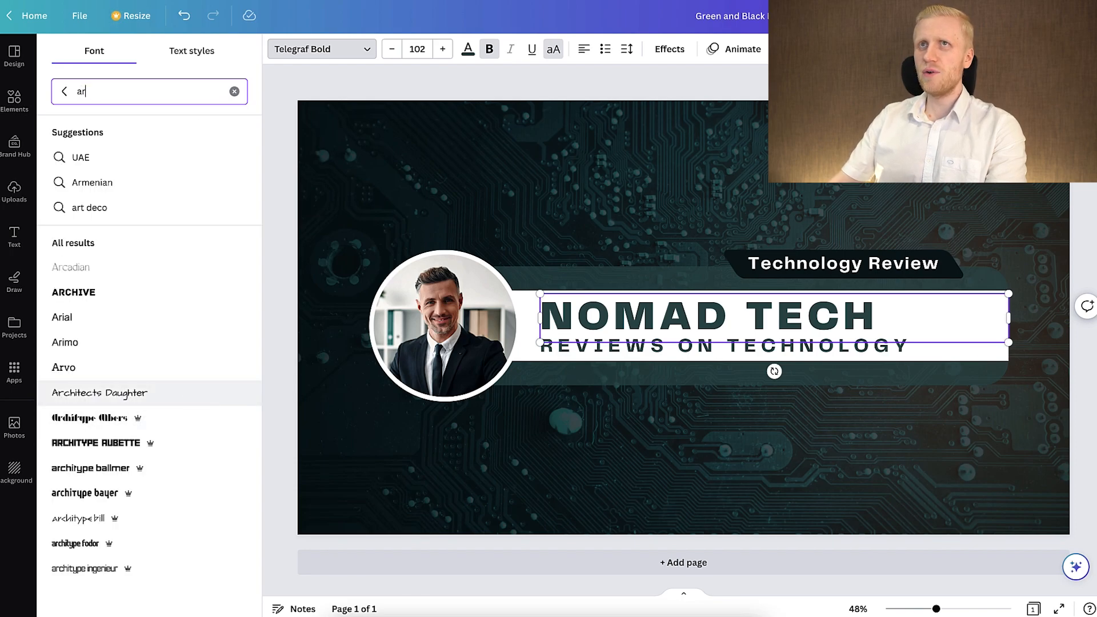
{"action": "type", "text": "chivo black"}
{"action": "left_click", "coordinate": [831, 351]}
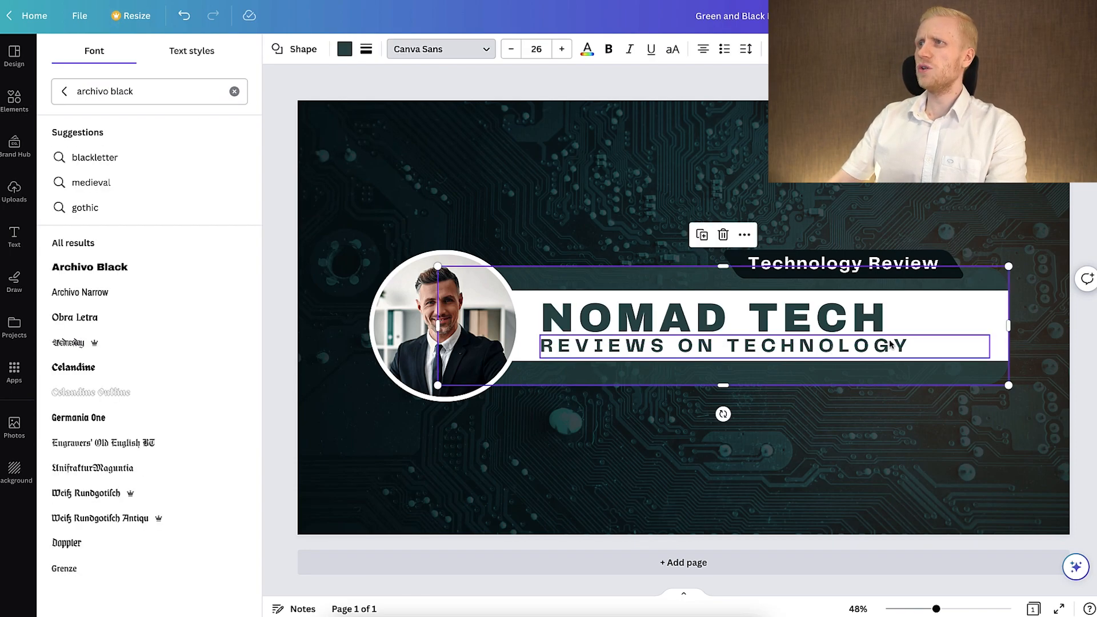
Delete the "Reviews on Technology" subtitle and enlarge the NOMAD TECH heading to font size 135 within the white bar.
{"action": "left_click", "coordinate": [964, 356]}
{"action": "key", "text": "Delete"}
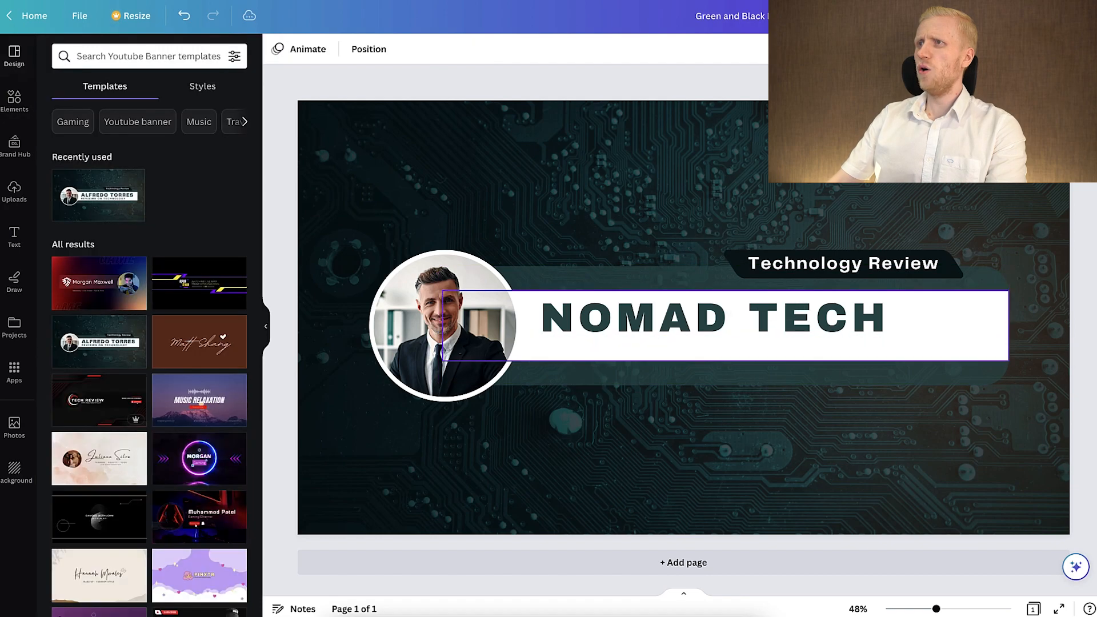
{"action": "left_click", "coordinate": [894, 342]}
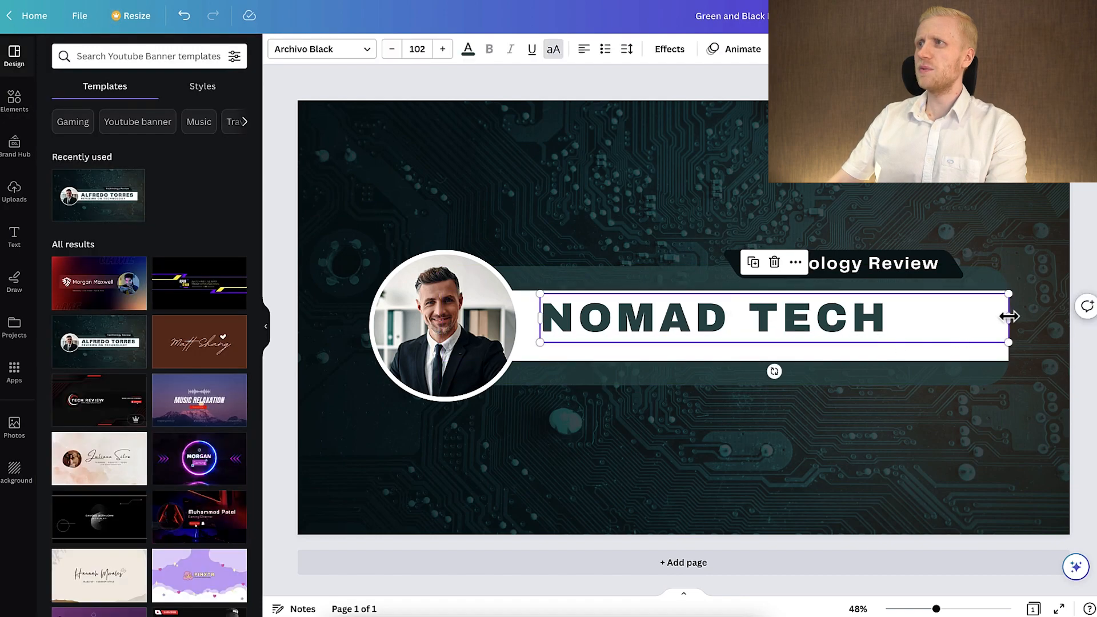
{"action": "left_click_drag", "start_coordinate": [1008, 317], "coordinate": [997, 386]}
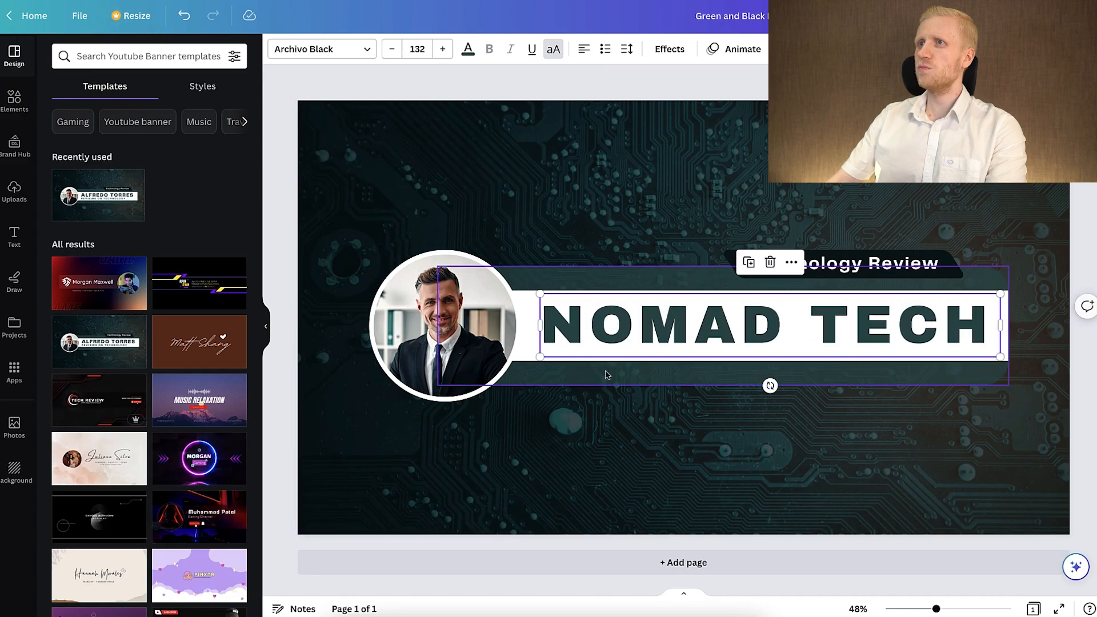
{"action": "left_click_drag", "start_coordinate": [543, 352], "coordinate": [531, 368]}
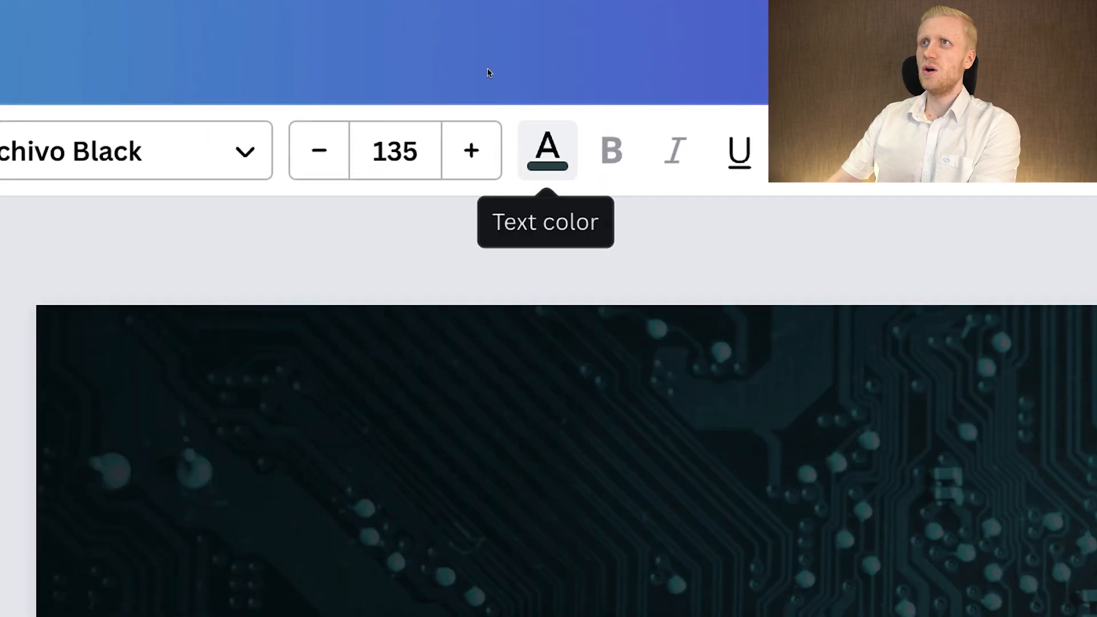
Recolor the NOMAD TECH heading to pure red, #FF0000.
{"action": "left_click", "coordinate": [468, 51]}
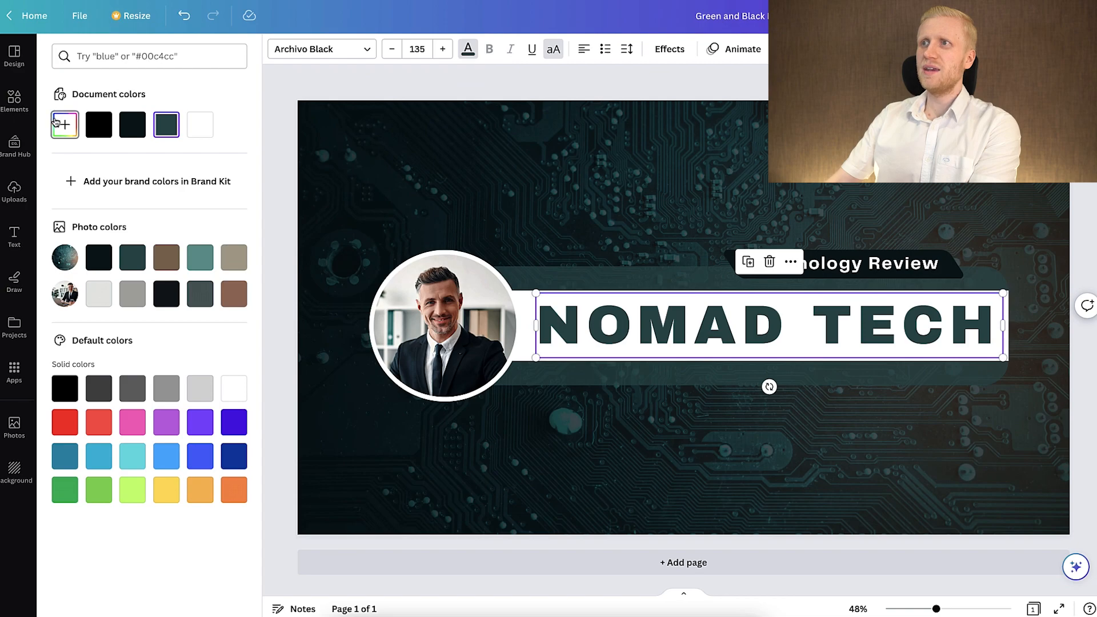
{"action": "left_click", "coordinate": [56, 121]}
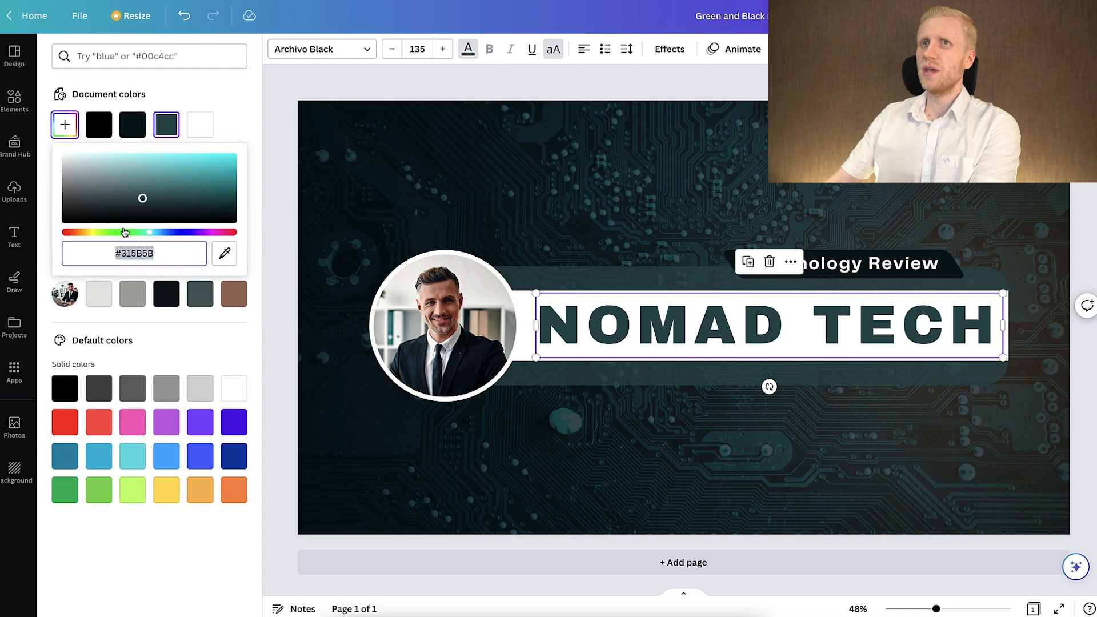
{"action": "left_click_drag", "start_coordinate": [125, 231], "coordinate": [51, 234]}
{"action": "left_click_drag", "start_coordinate": [130, 199], "coordinate": [412, 113]}
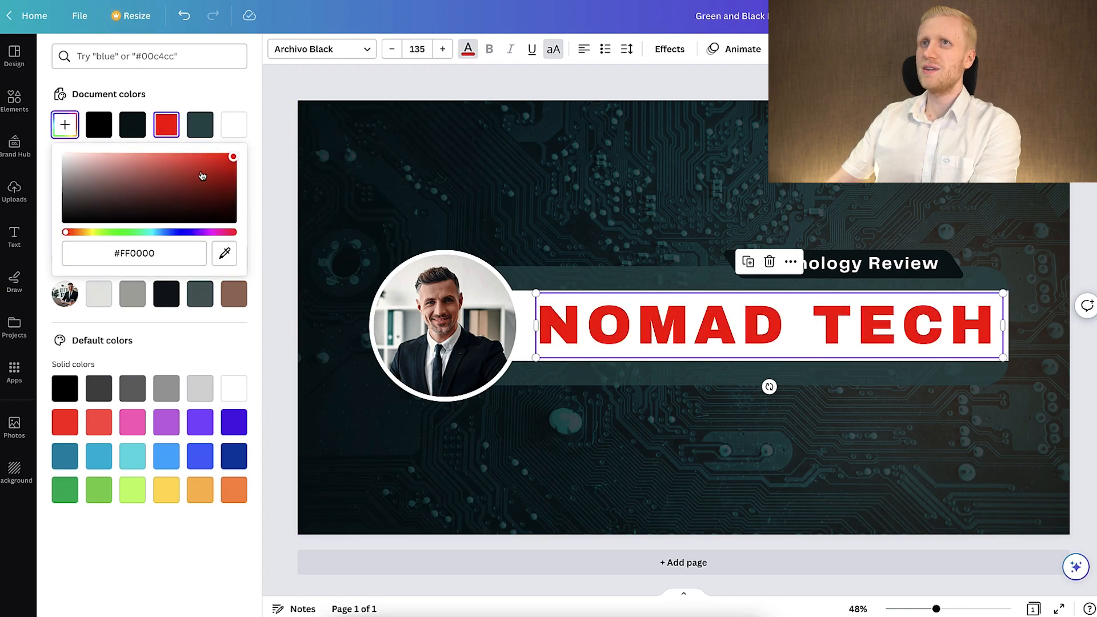
{"action": "left_click_drag", "start_coordinate": [193, 189], "coordinate": [160, 190]}
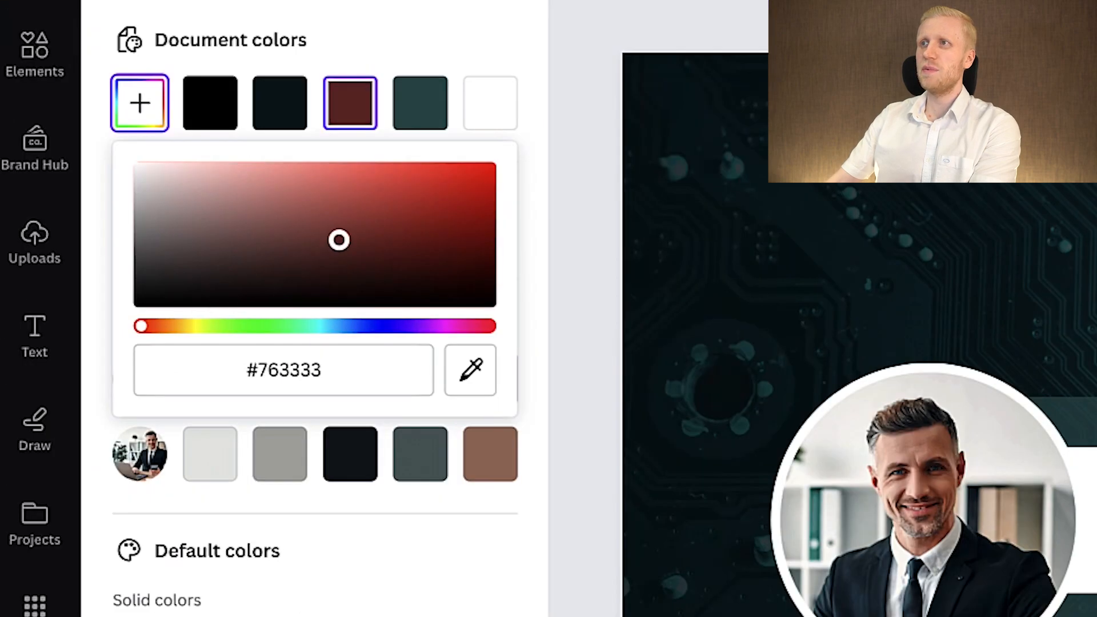
{"action": "left_click_drag", "start_coordinate": [338, 240], "coordinate": [524, 108]}
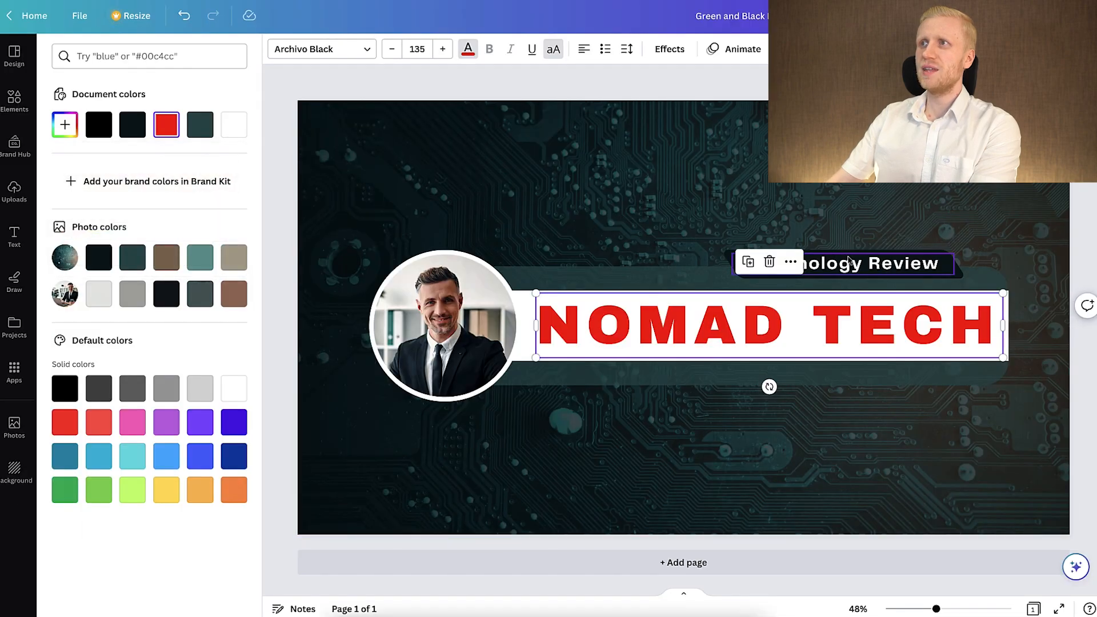
Recolor the "Technology Review" label above the heading to bright yellow using a custom color.
{"action": "left_click", "coordinate": [857, 268]}
{"action": "left_click", "coordinate": [852, 268]}
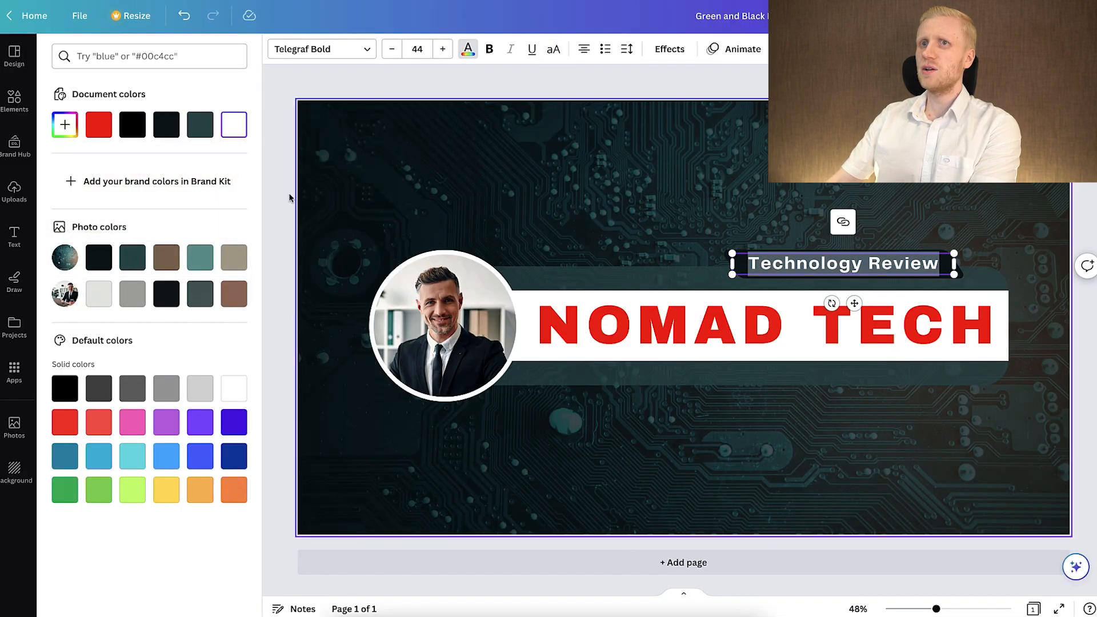
{"action": "left_click", "coordinate": [67, 131]}
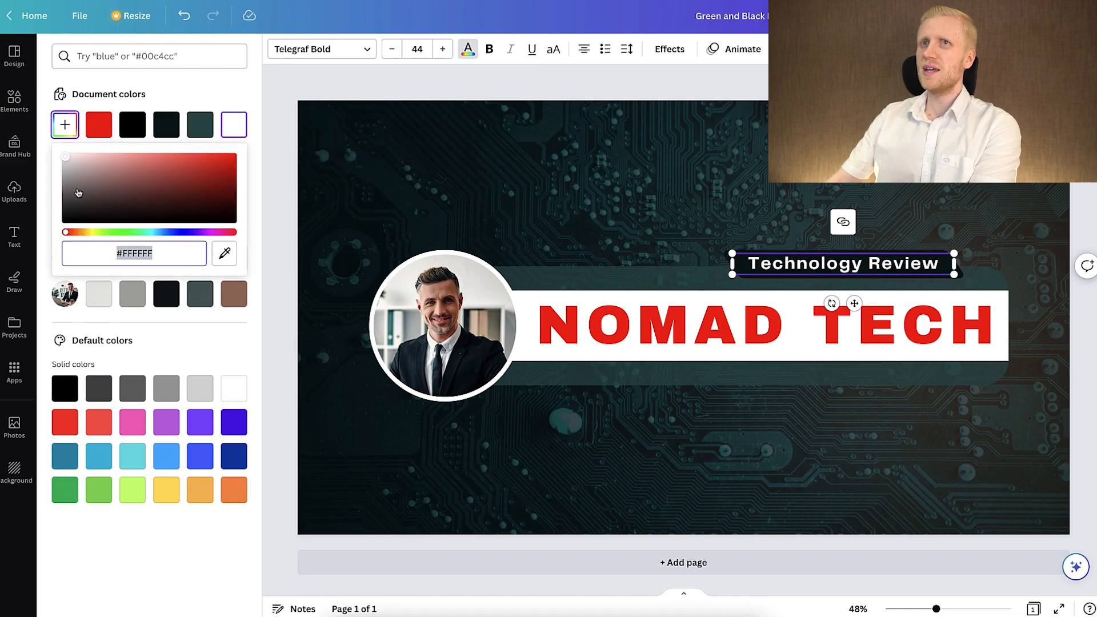
{"action": "left_click_drag", "start_coordinate": [76, 234], "coordinate": [91, 232]}
{"action": "left_click_drag", "start_coordinate": [217, 165], "coordinate": [254, 146]}
{"action": "left_click", "coordinate": [840, 270]}
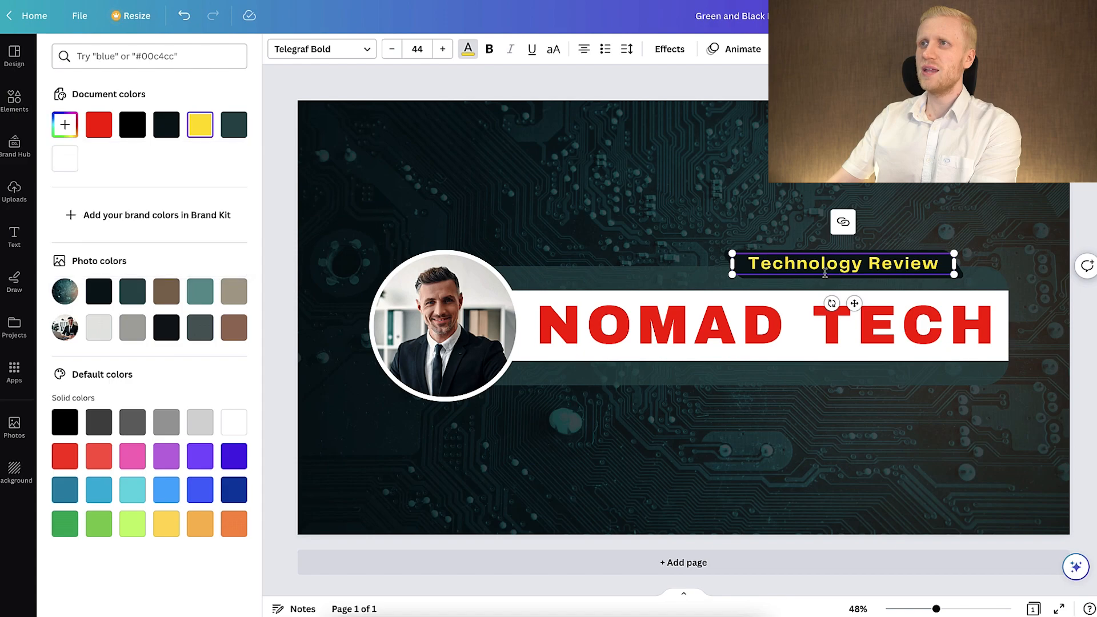
{"action": "left_click", "coordinate": [559, 249]}
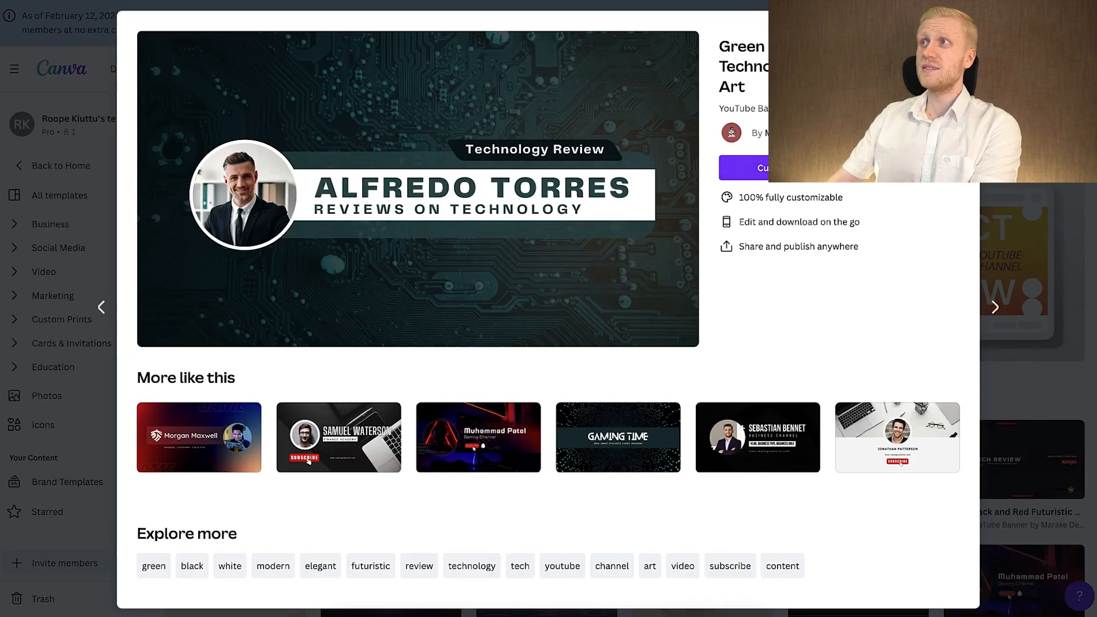
Return to the template library, search for "youtube channel" and open the YouTube Channel Logo templates.
{"action": "left_click", "coordinate": [961, 29]}
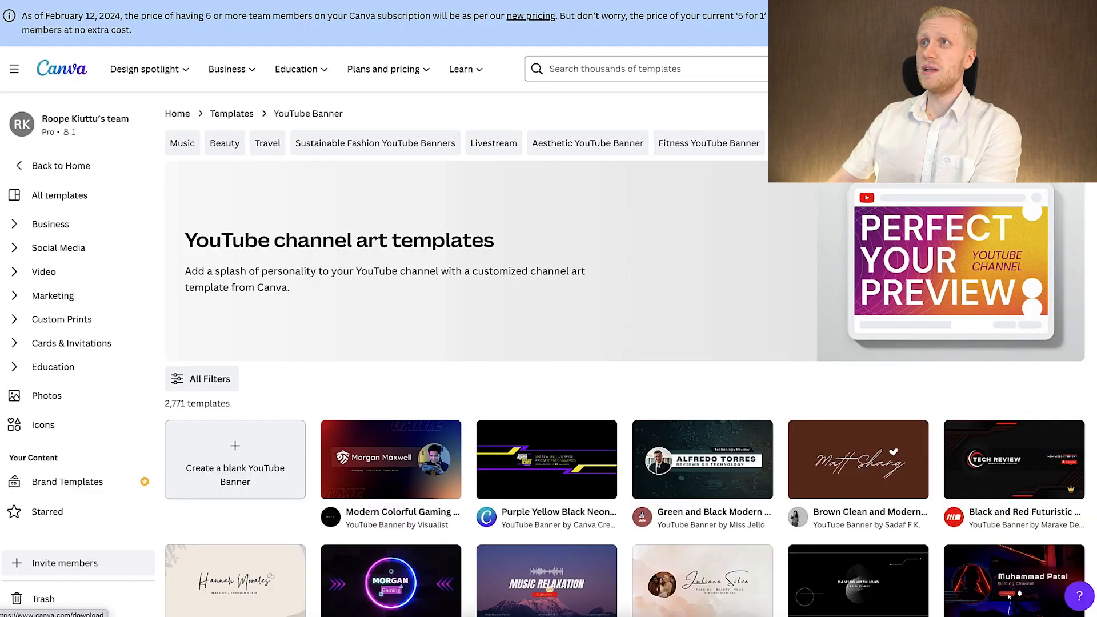
{"action": "left_click", "coordinate": [626, 68]}
{"action": "type", "text": "youtube "}
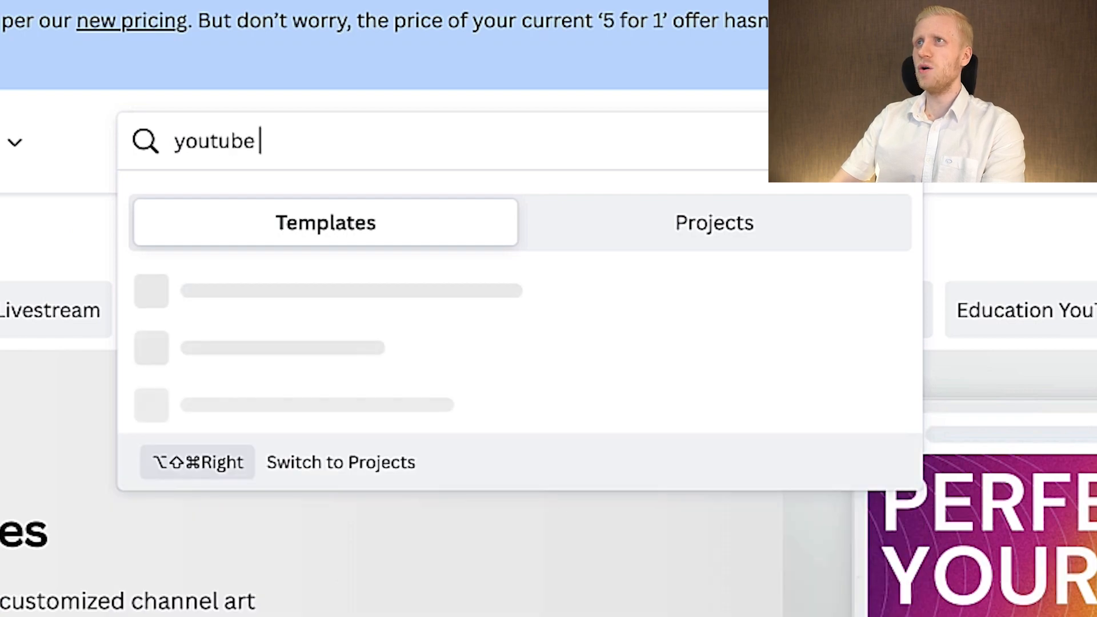
{"action": "type", "text": "channel"}
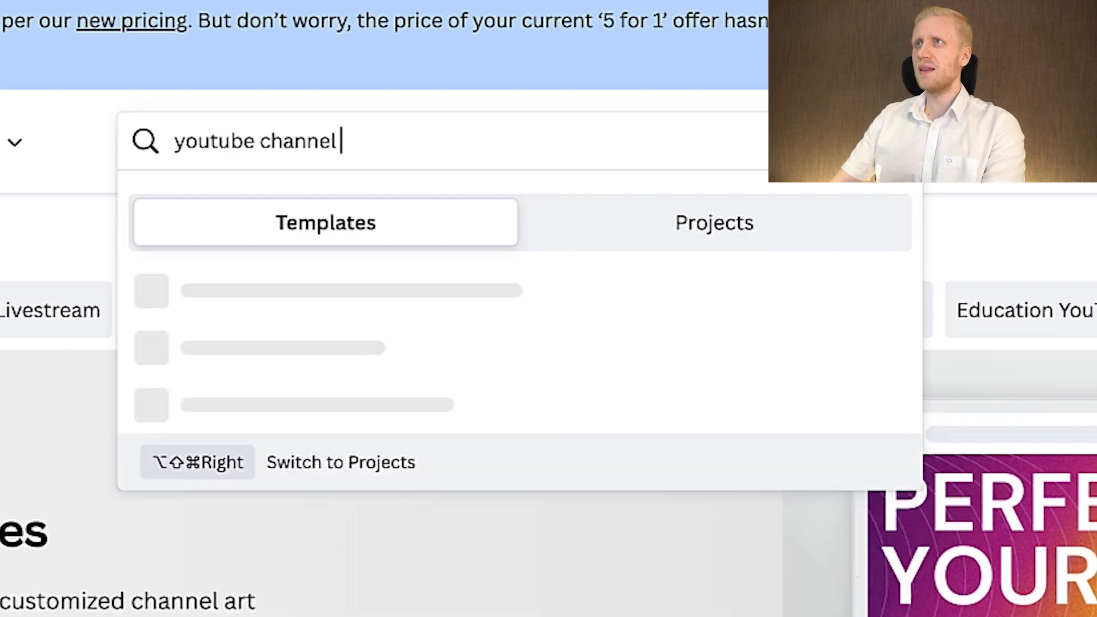
{"action": "left_click", "coordinate": [446, 523]}
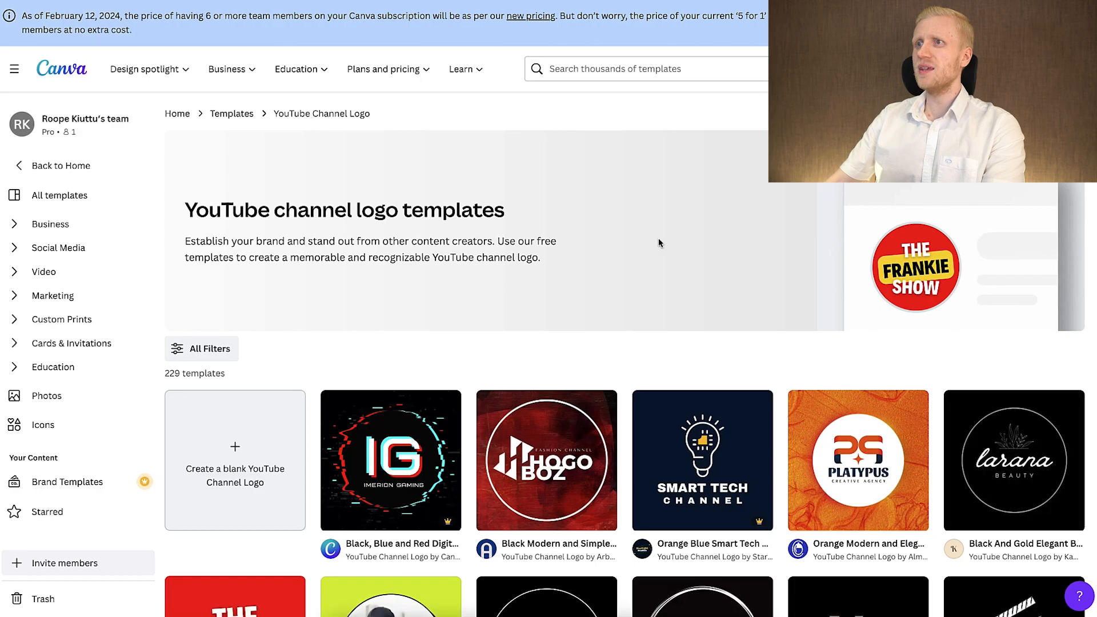
Browse the channel logo templates and open the Grey Lime Green Black and White Geeky Go-Getter template for customization.
{"action": "scroll", "coordinate": [563, 474], "scroll_direction": "down", "scroll_amount": 5}
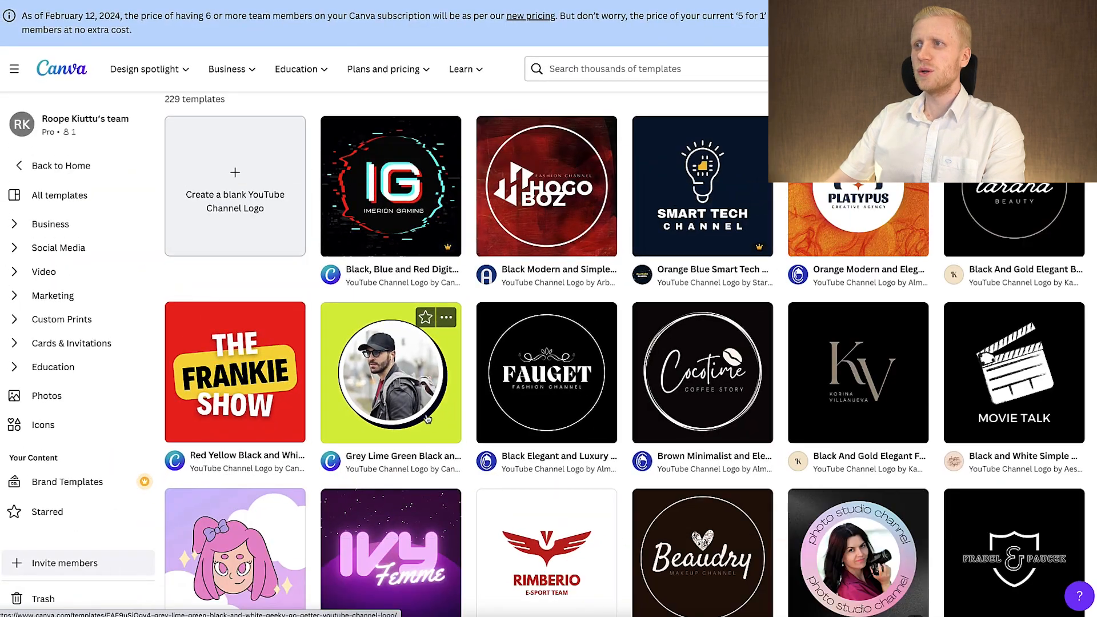
{"action": "scroll", "coordinate": [436, 420], "scroll_direction": "down", "scroll_amount": 5}
{"action": "scroll", "coordinate": [592, 419], "scroll_direction": "down", "scroll_amount": 5}
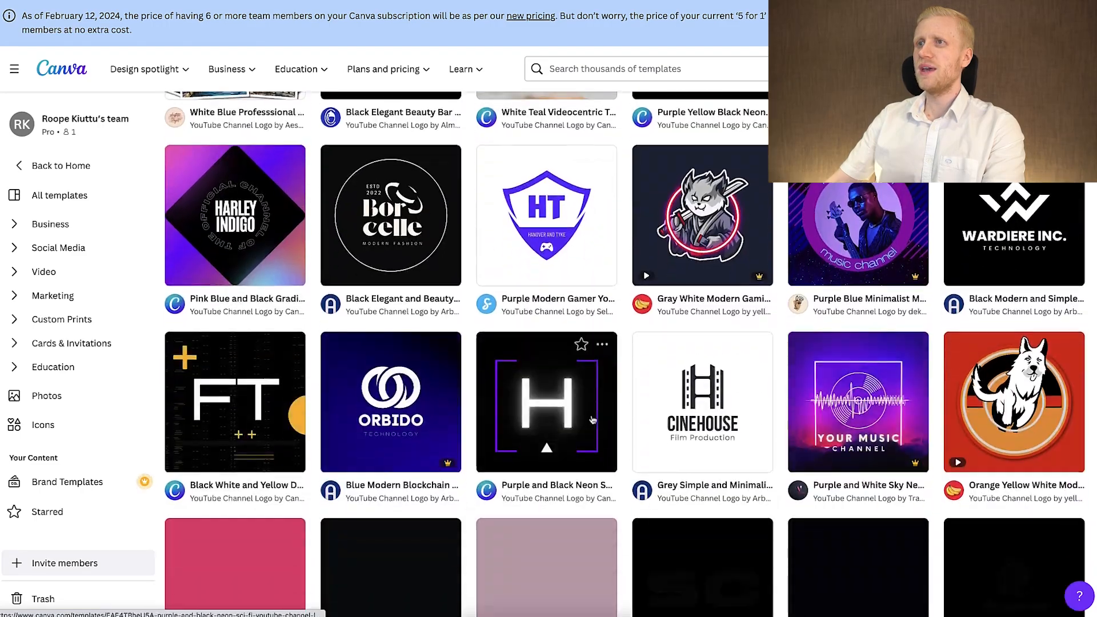
{"action": "scroll", "coordinate": [592, 419], "scroll_direction": "up", "scroll_amount": 10}
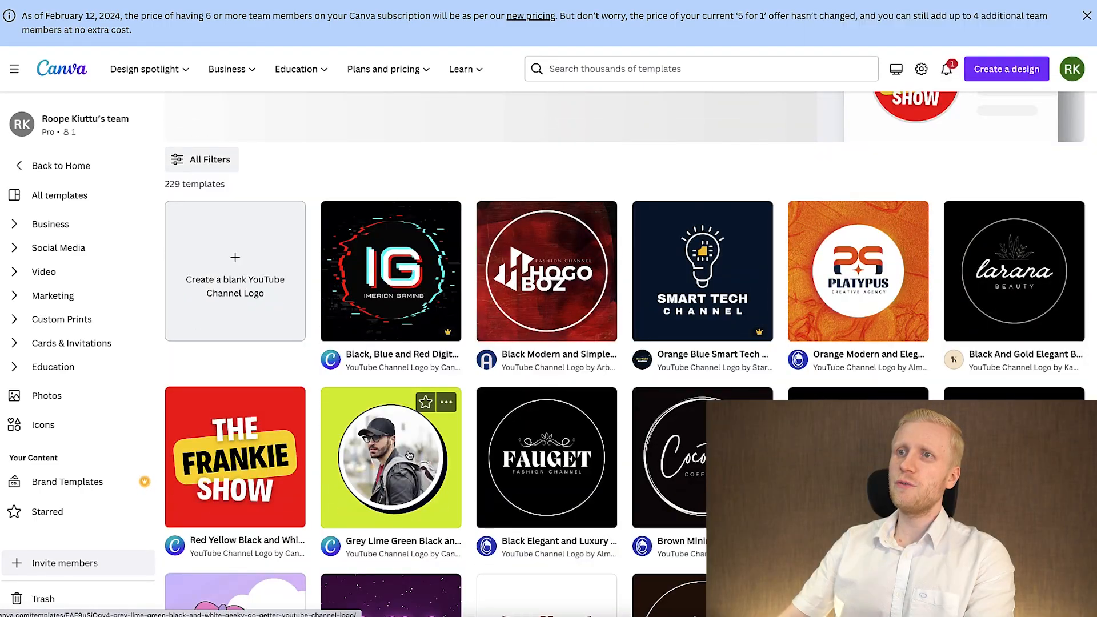
{"action": "left_click", "coordinate": [409, 455]}
{"action": "left_click", "coordinate": [808, 148]}
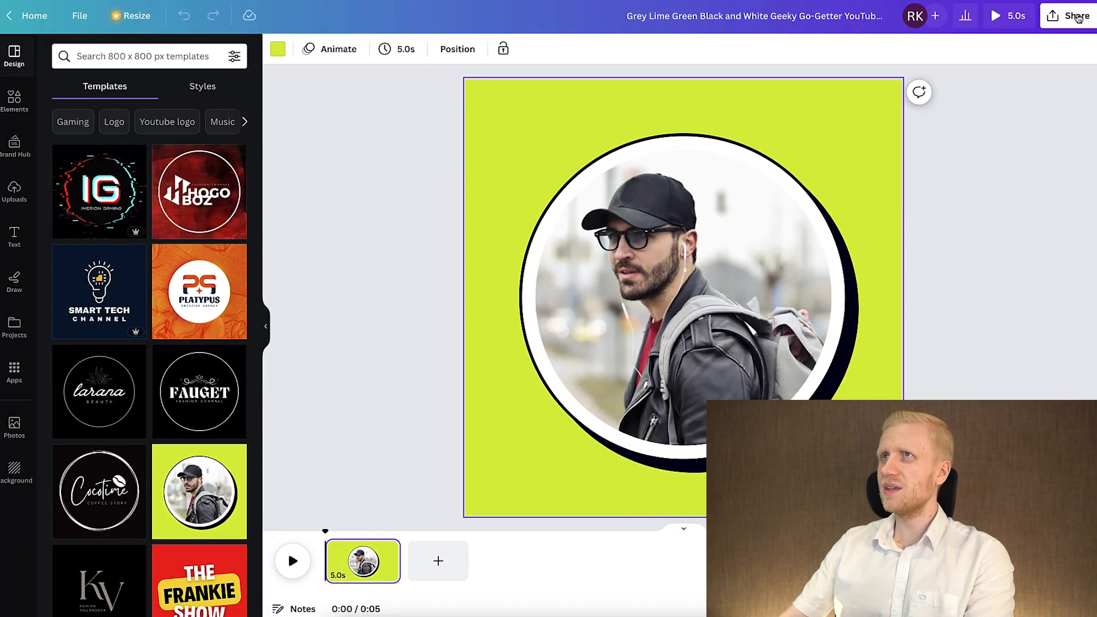
Download the Geeky Go-Getter channel logo design as a PNG file at its 800 × 800 px size.
{"action": "left_click", "coordinate": [1078, 16]}
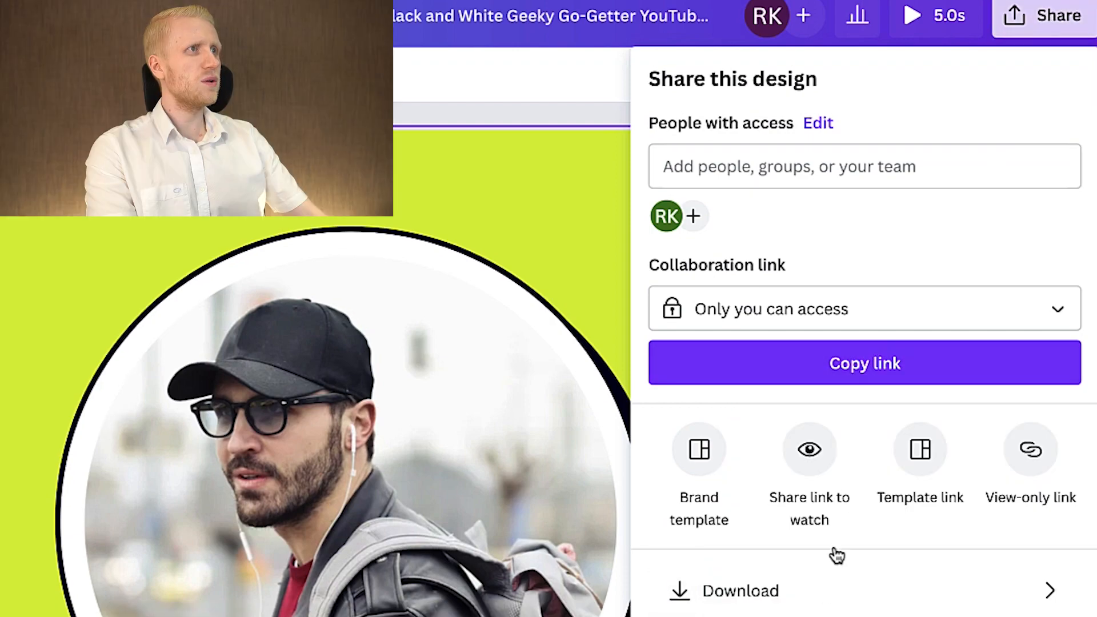
{"action": "left_click", "coordinate": [823, 609]}
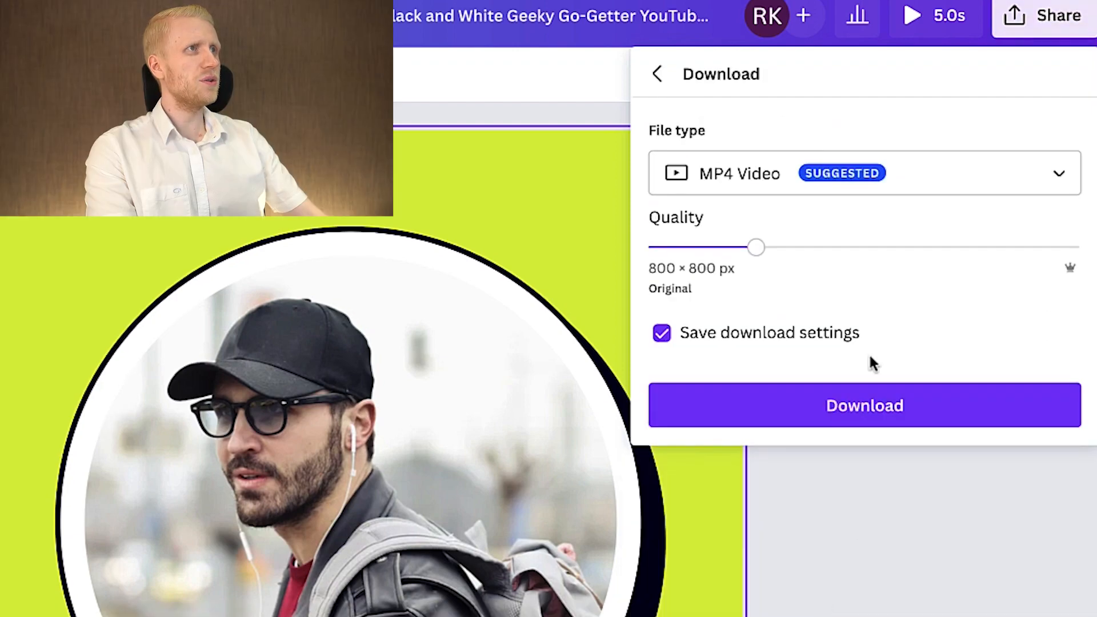
{"action": "left_click", "coordinate": [828, 182]}
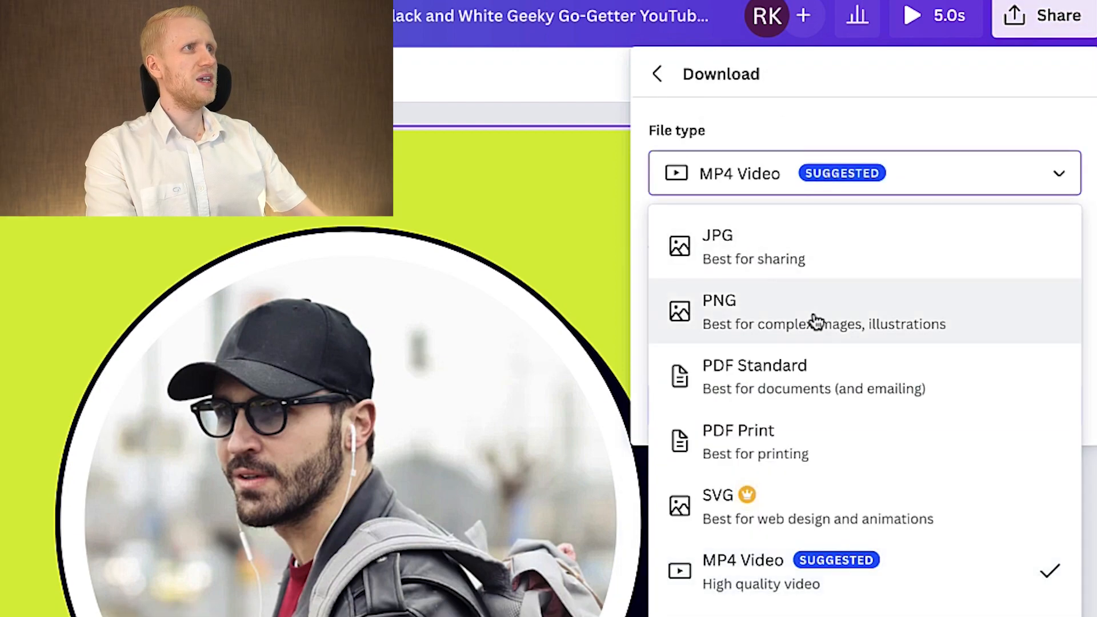
{"action": "left_click", "coordinate": [905, 317]}
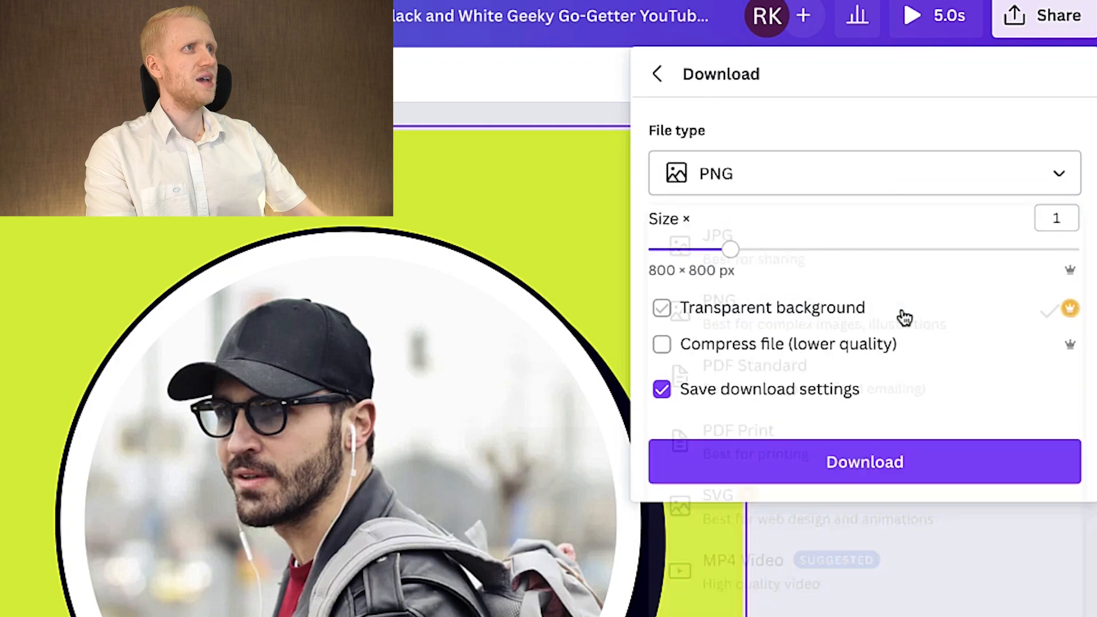
{"action": "left_click", "coordinate": [881, 473]}
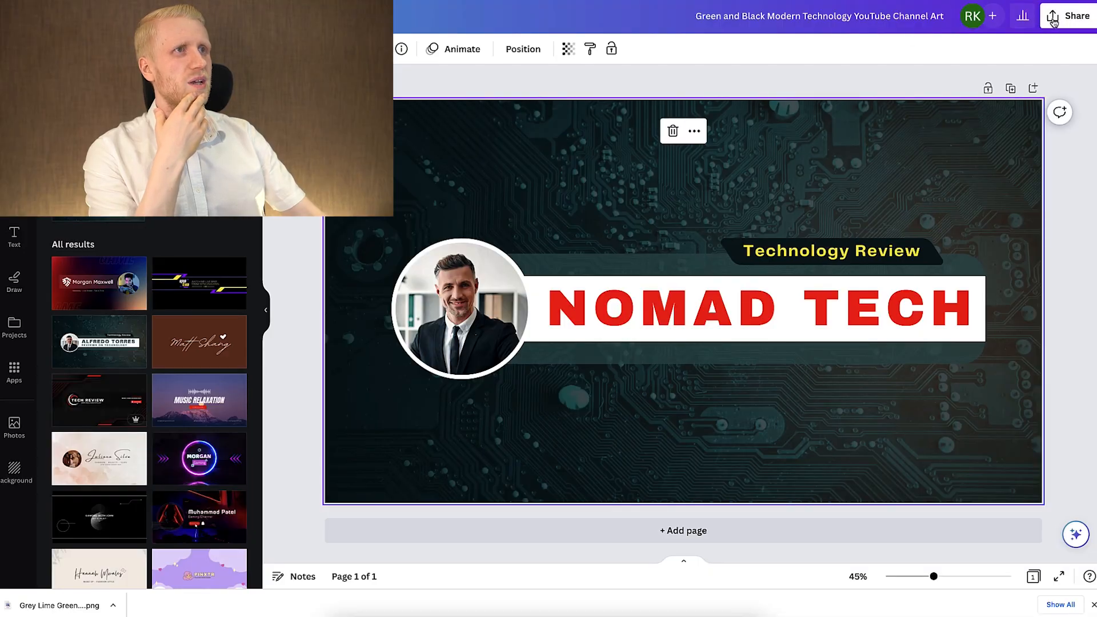
Download the NOMAD TECH banner design and upload the PNG in YouTube Studio as the channel's banner image.
{"action": "left_click", "coordinate": [1055, 21]}
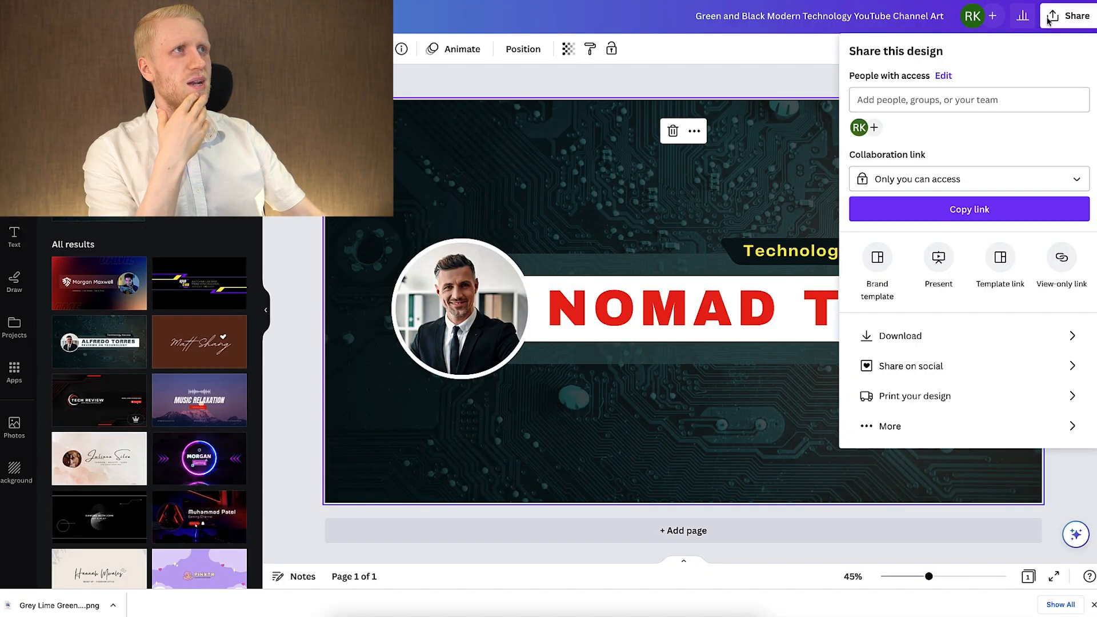
{"action": "left_click", "coordinate": [937, 336]}
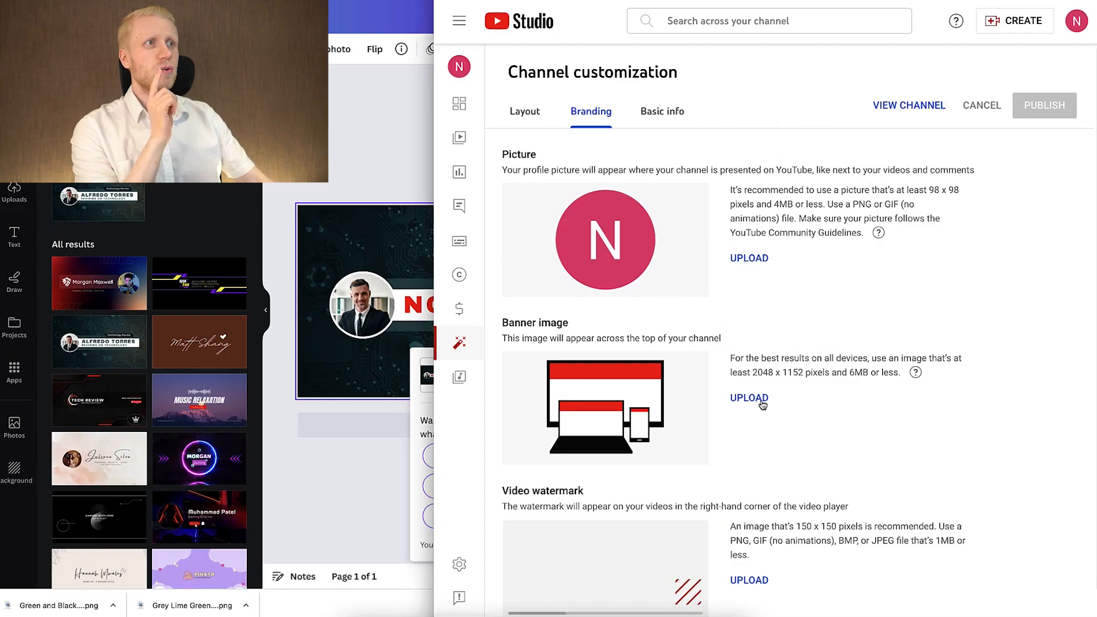
{"action": "left_click", "coordinate": [761, 403]}
{"action": "key", "text": "super+space"}
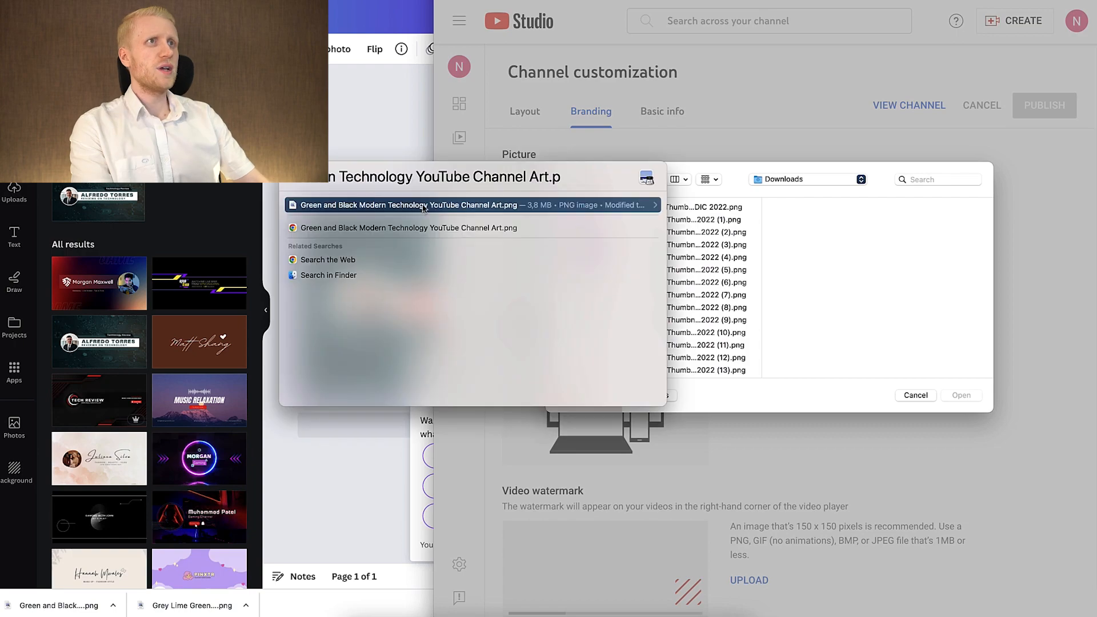
{"action": "left_click_drag", "start_coordinate": [434, 206], "coordinate": [854, 269]}
{"action": "key", "text": "Return"}
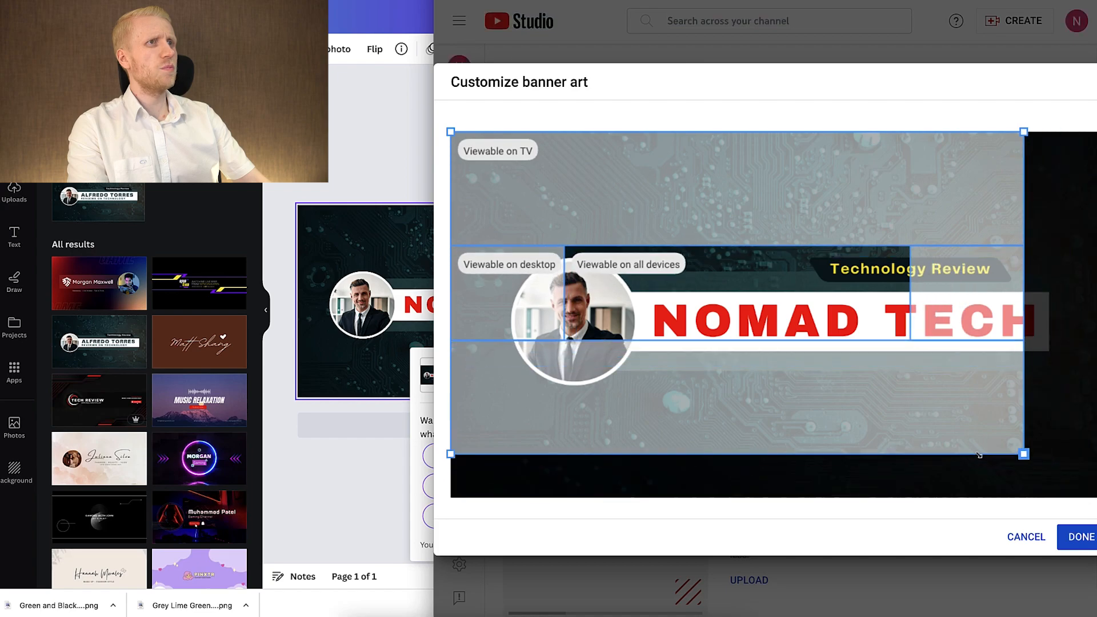
Extend the banner crop to the full image width, apply it and publish the branding change.
{"action": "left_click", "coordinate": [1082, 537]}
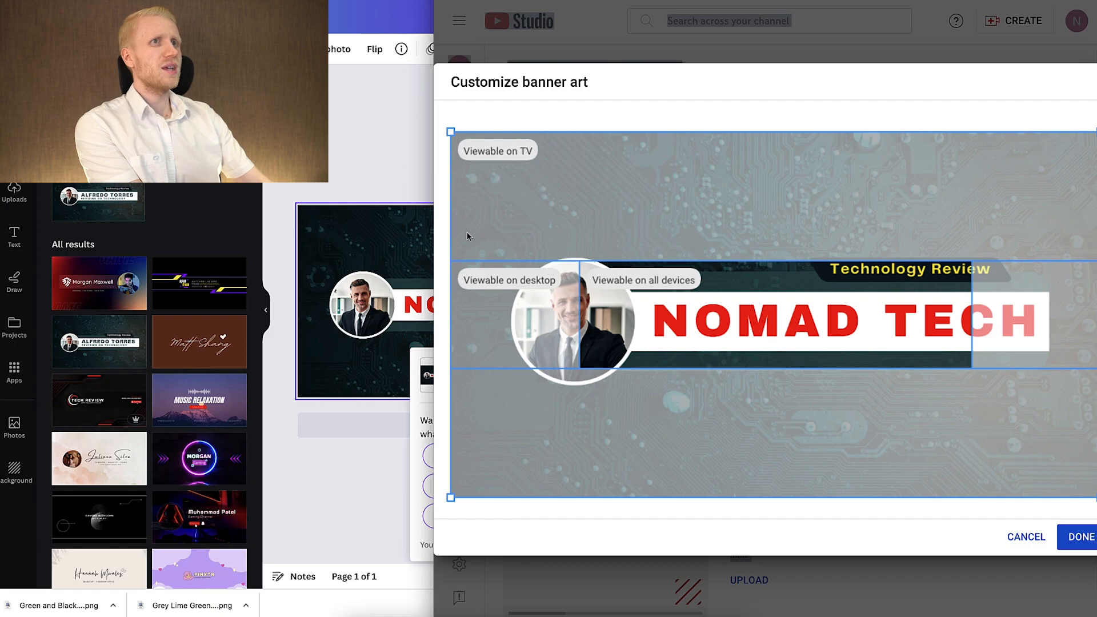
{"action": "left_click", "coordinate": [400, 238]}
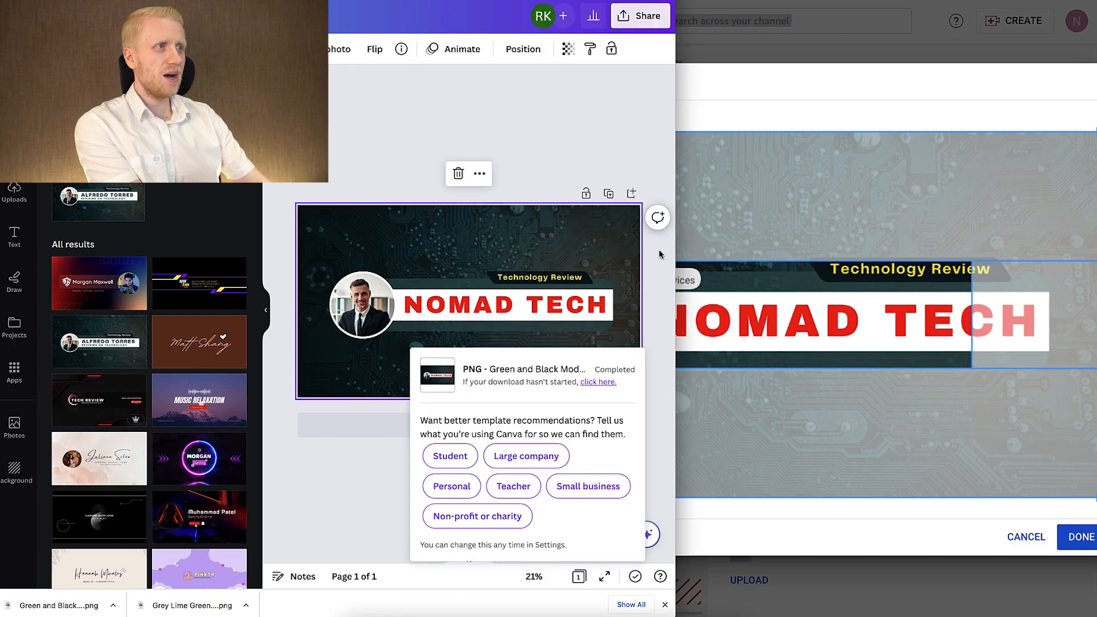
{"action": "left_click", "coordinate": [1090, 541]}
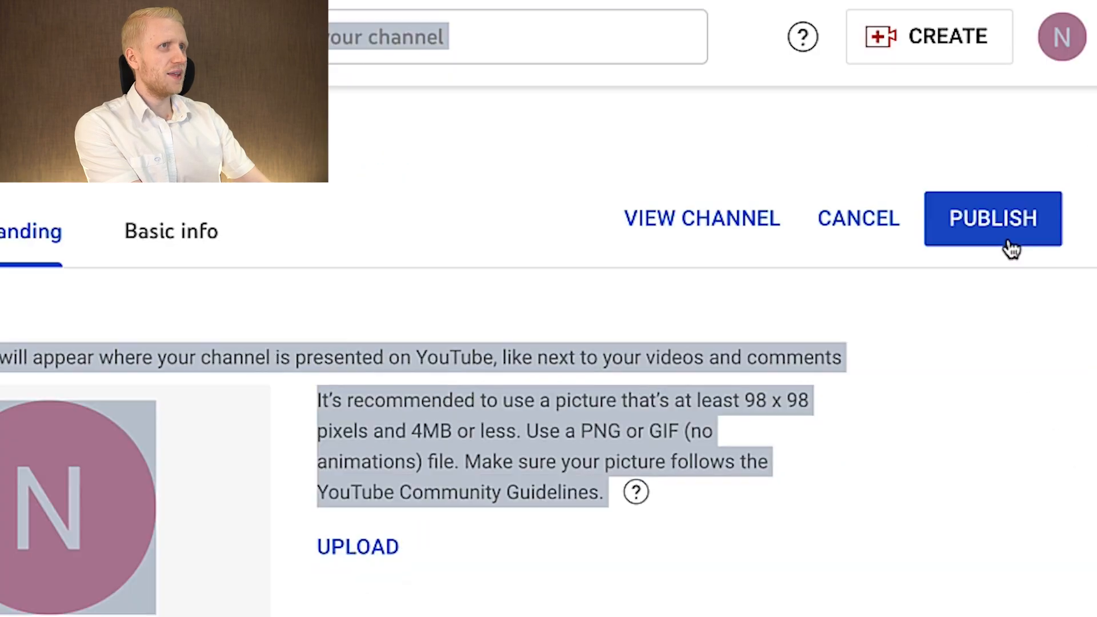
{"action": "left_click", "coordinate": [1010, 240]}
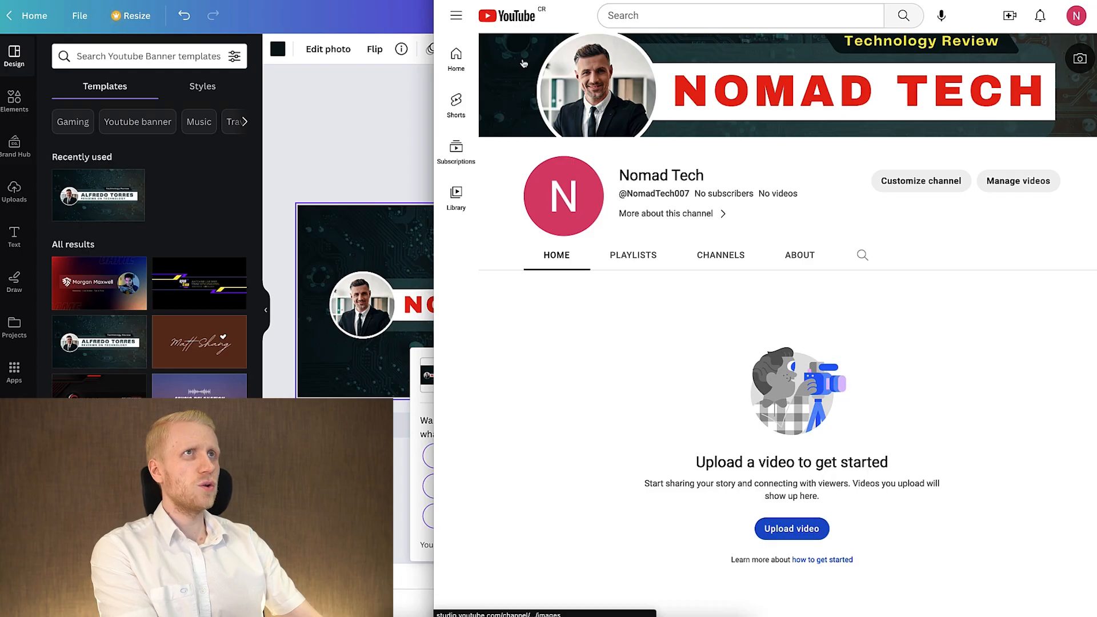
View the Nomad Tech channel page in a widened window to check how the banner looks.
{"action": "left_click_drag", "start_coordinate": [434, 66], "coordinate": [11, 66]}
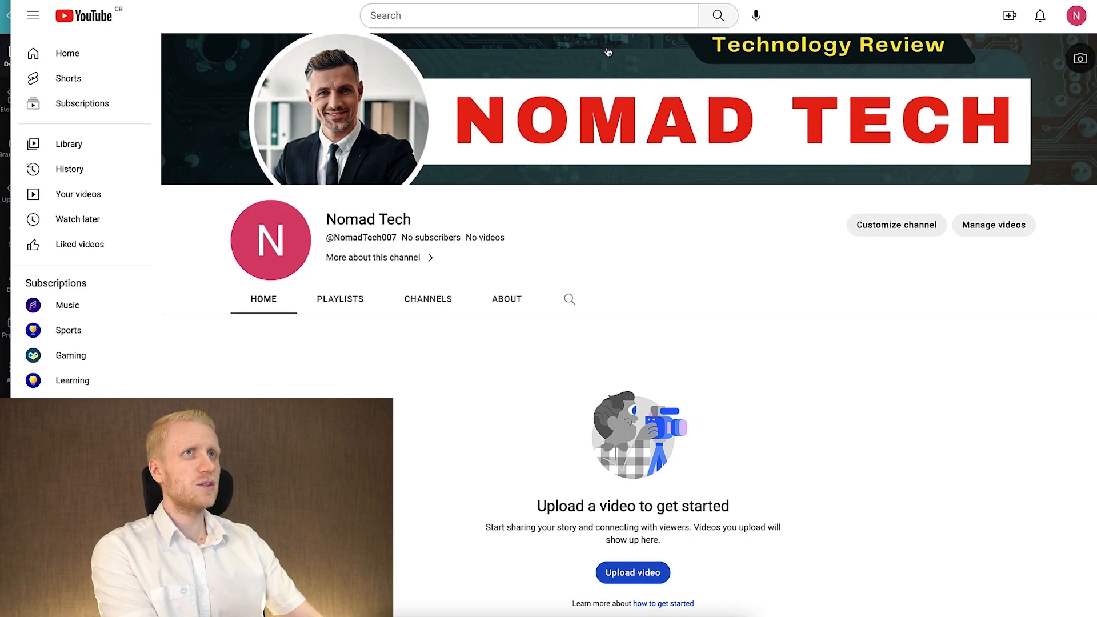
{"action": "left_click_drag", "start_coordinate": [137, 0], "coordinate": [201, 2]}
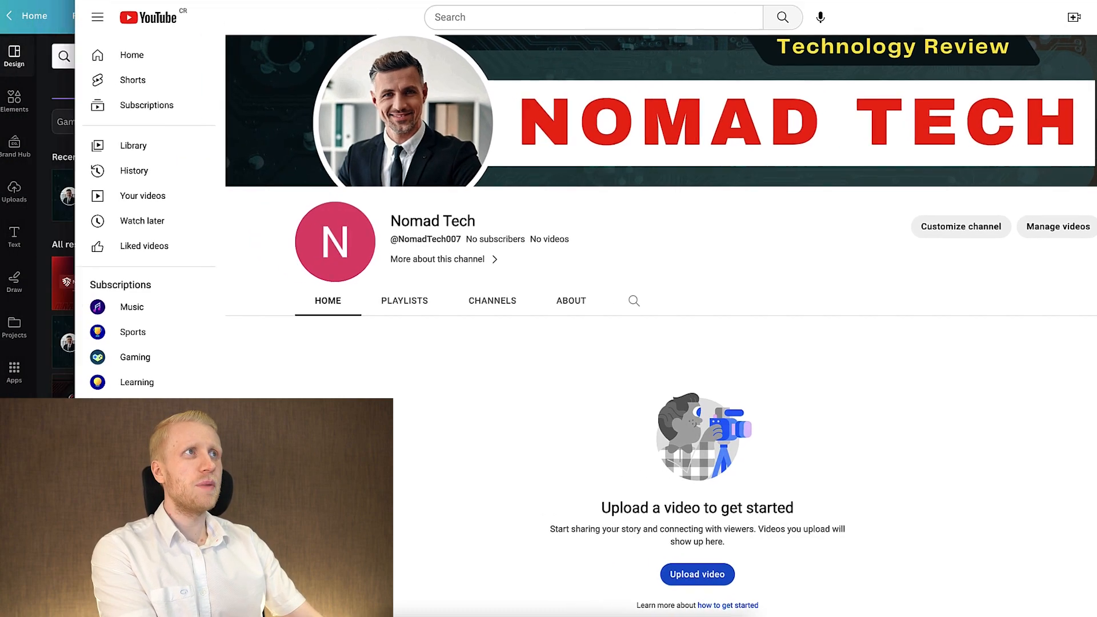
{"action": "left_click_drag", "start_coordinate": [930, 2], "coordinate": [868, 0]}
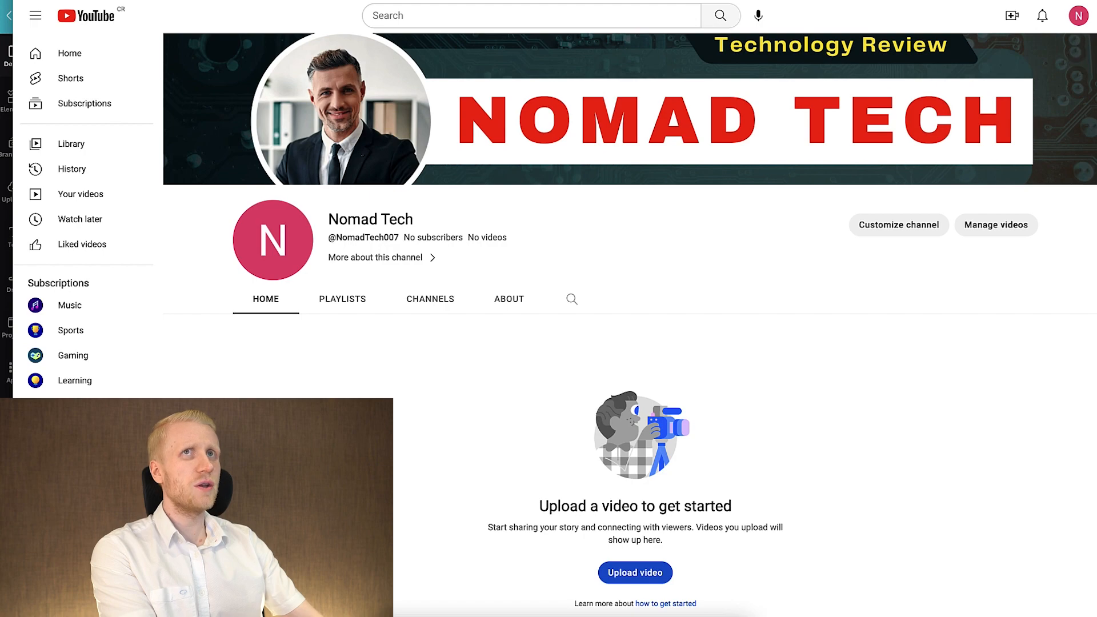
{"action": "left_click_drag", "start_coordinate": [13, 320], "coordinate": [501, 320]}
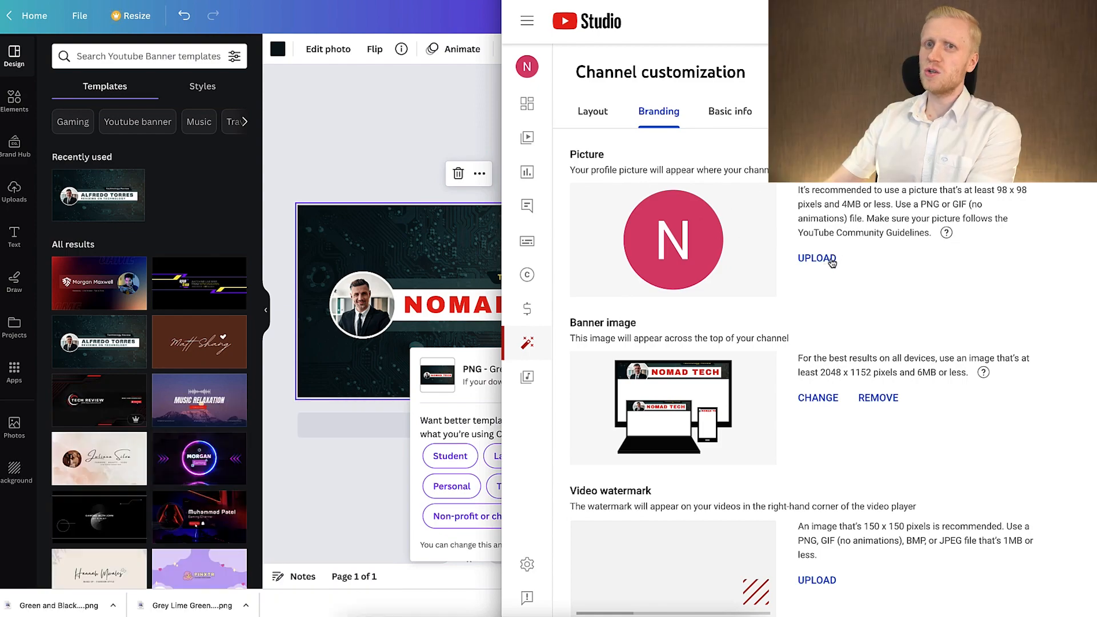
Upload the Grey Lime Green Black and White Geeky Go-Getter YouTube Channel Logo PNG as profile picture, accept the crop and publish.
{"action": "left_click", "coordinate": [832, 261]}
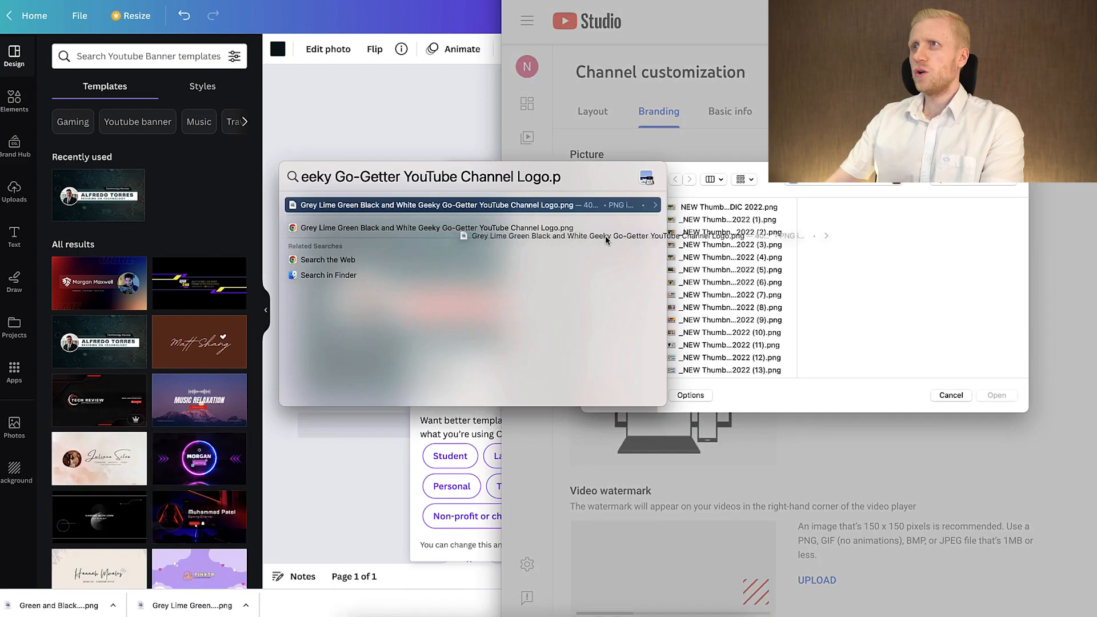
{"action": "left_click_drag", "start_coordinate": [605, 237], "coordinate": [767, 265]}
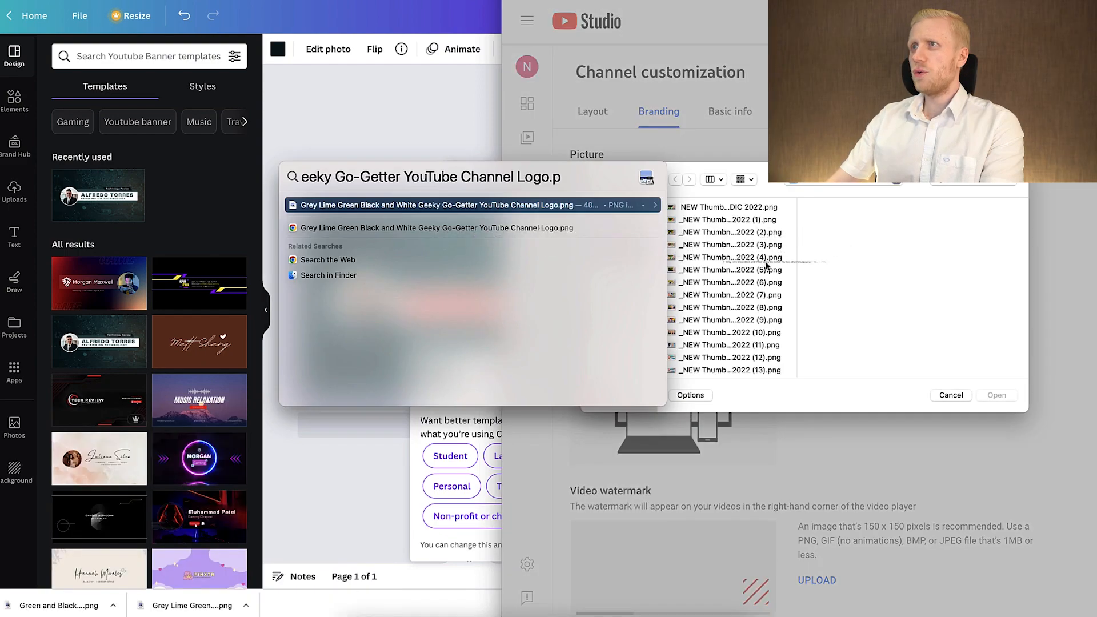
{"action": "left_click_drag", "start_coordinate": [834, 288], "coordinate": [835, 289]}
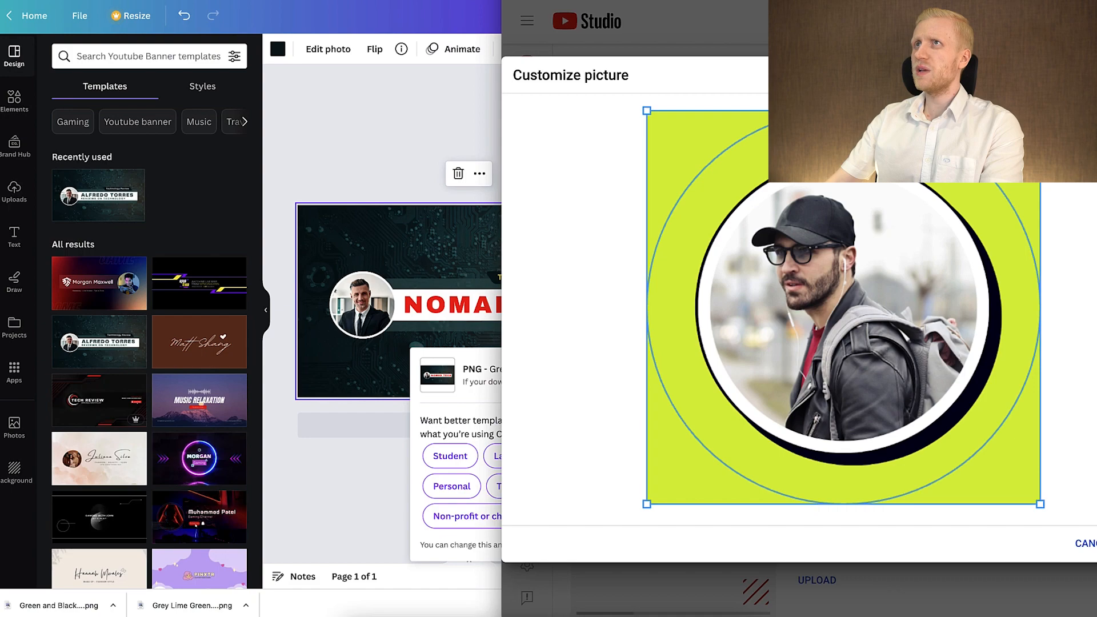
{"action": "left_click_drag", "start_coordinate": [502, 445], "coordinate": [341, 445]}
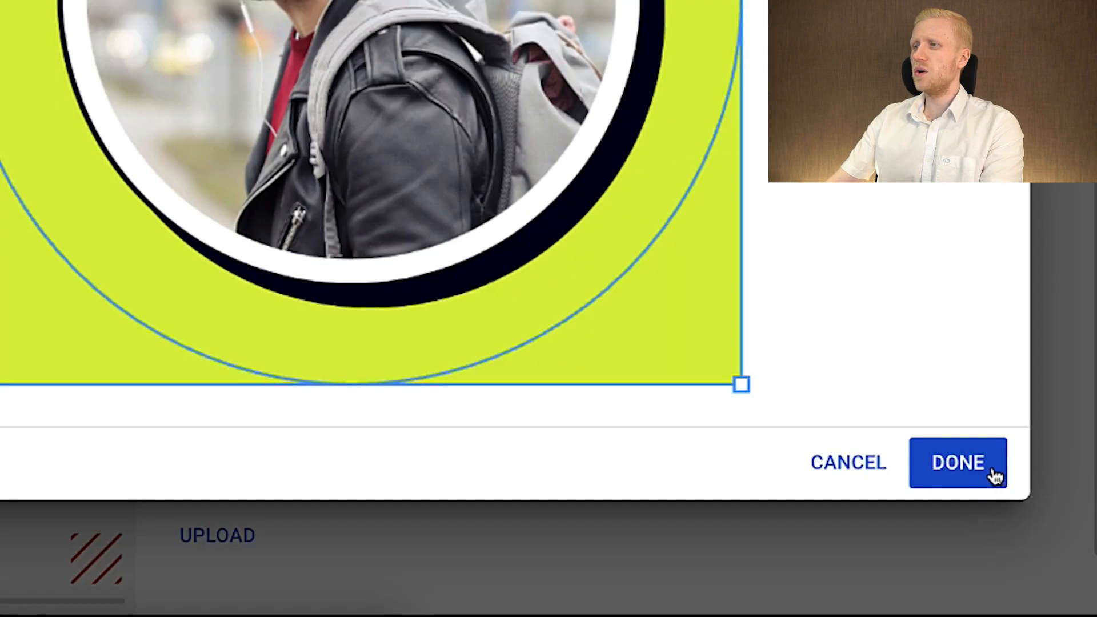
{"action": "left_click", "coordinate": [994, 474]}
{"action": "left_click", "coordinate": [1004, 220]}
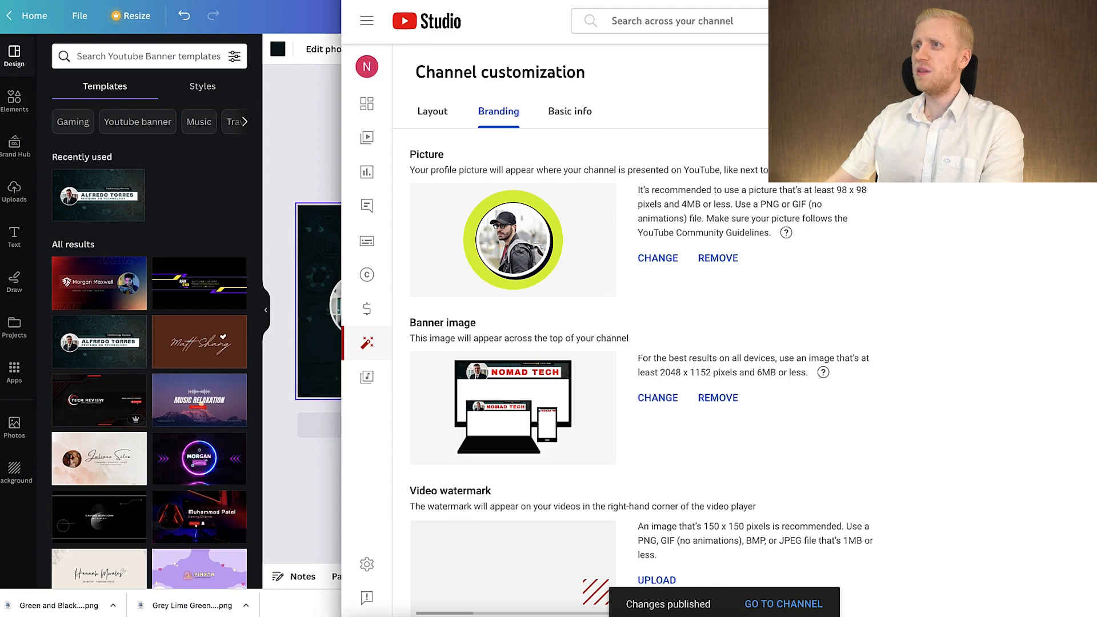
Check the updated Nomad Tech channel page, then go through the channel customization sections and open the Layout settings.
{"action": "left_click", "coordinate": [783, 604]}
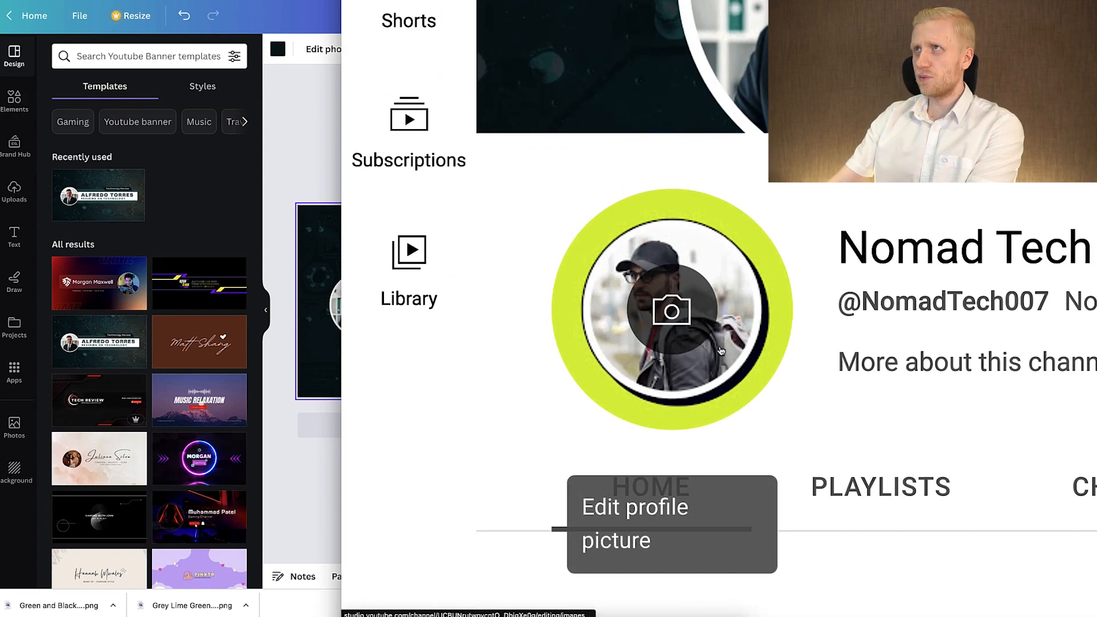
{"action": "left_click", "coordinate": [721, 351]}
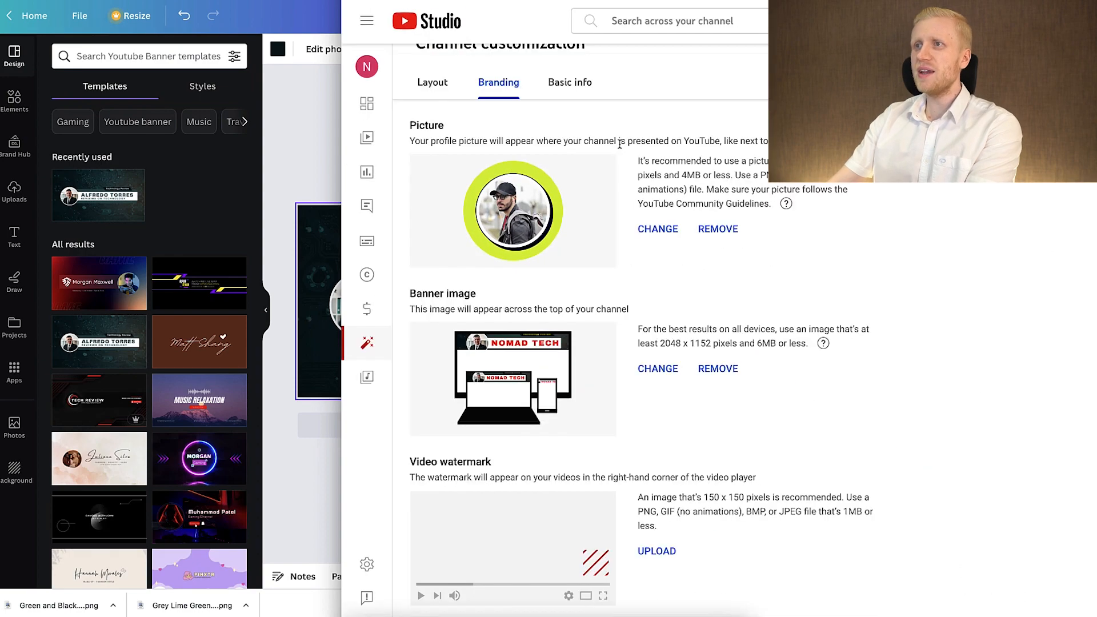
{"action": "left_click", "coordinate": [550, 82]}
{"action": "left_click", "coordinate": [499, 82]}
{"action": "left_click", "coordinate": [434, 85]}
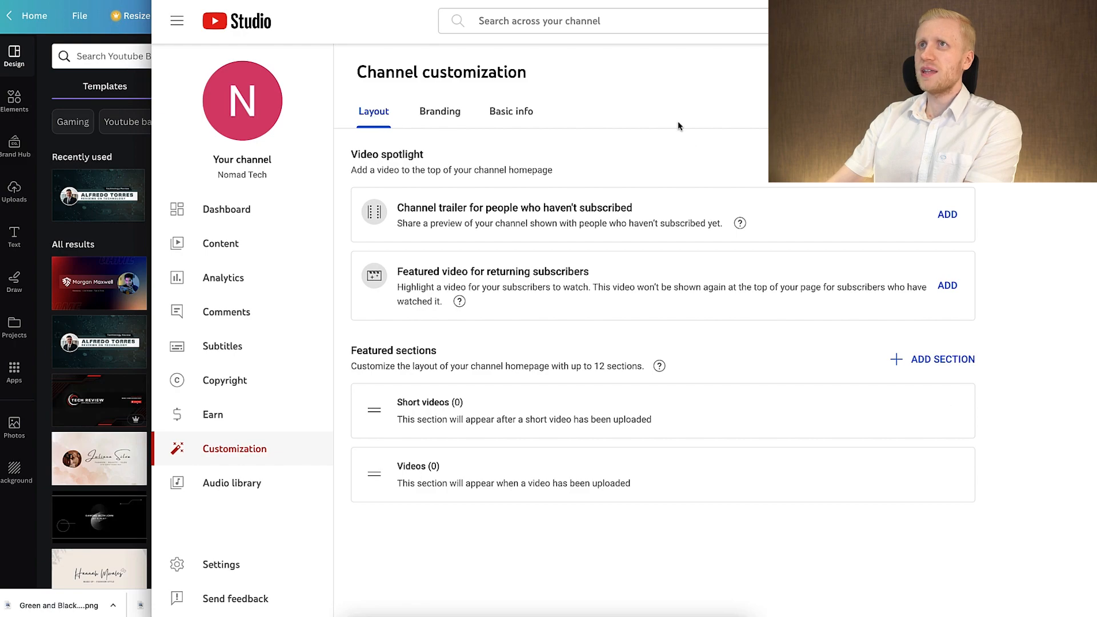
Switch to the Learn to Make Honest Money Online channel page and examine its trailer video and playlist sections.
{"action": "left_click", "coordinate": [60, 12]}
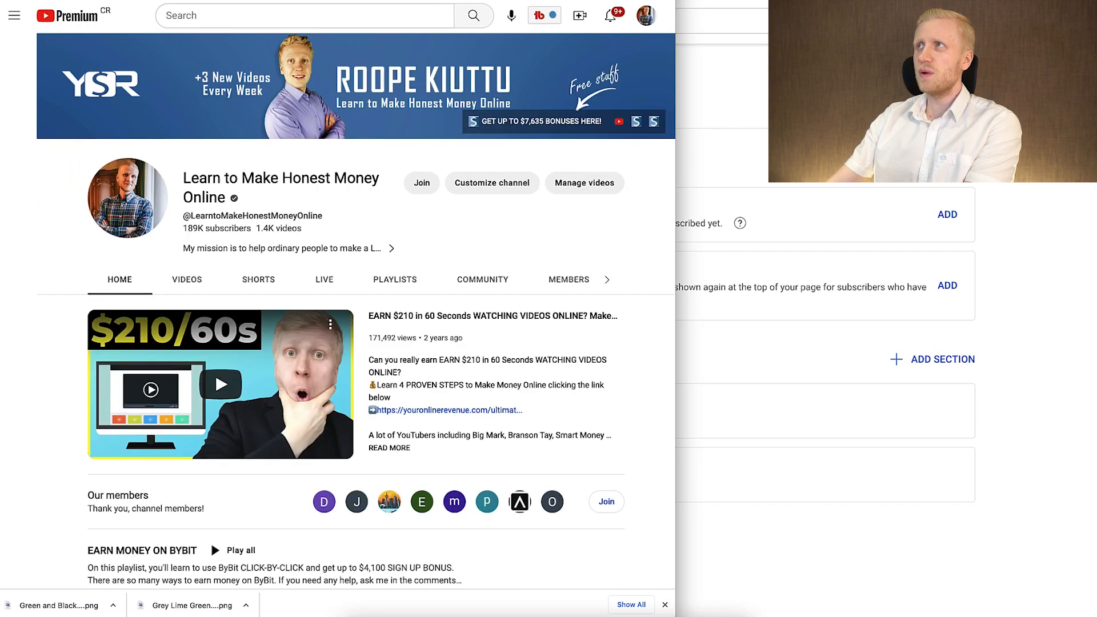
{"action": "left_click_drag", "start_coordinate": [675, 320], "coordinate": [1096, 320]}
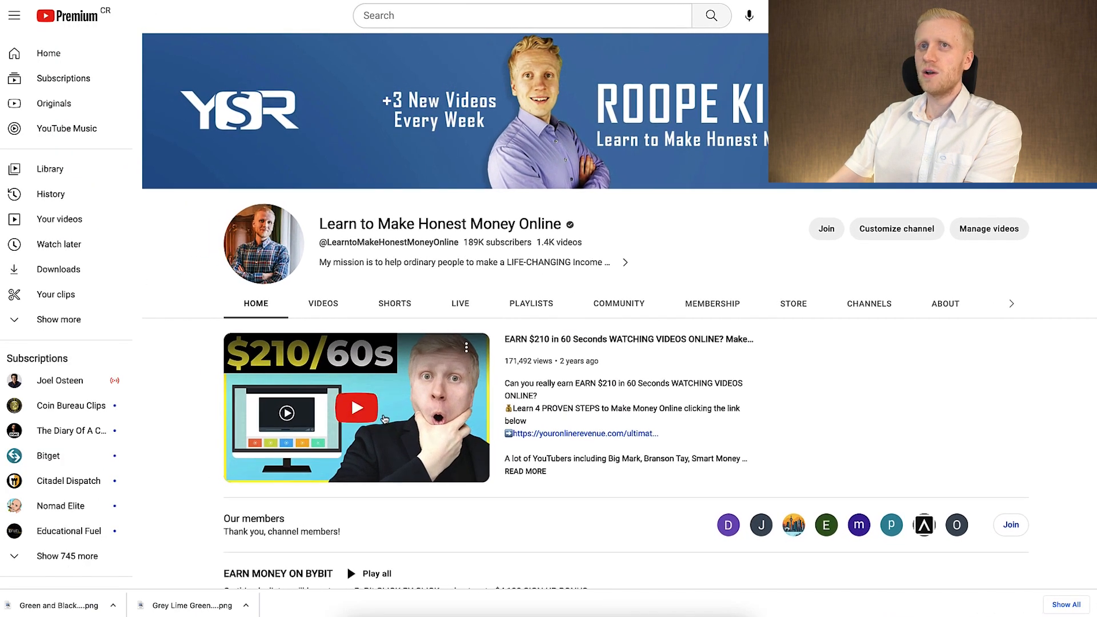
{"action": "scroll", "coordinate": [385, 419], "scroll_direction": "down", "scroll_amount": 3}
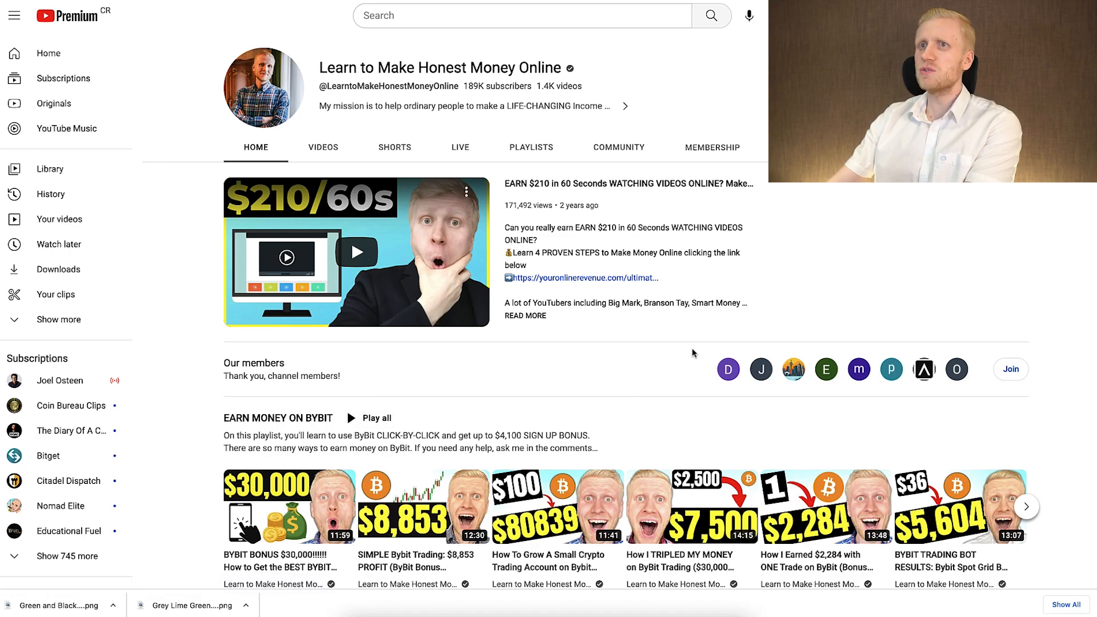
{"action": "scroll", "coordinate": [693, 352], "scroll_direction": "down", "scroll_amount": 6}
{"action": "scroll", "coordinate": [343, 147], "scroll_direction": "up", "scroll_amount": 1}
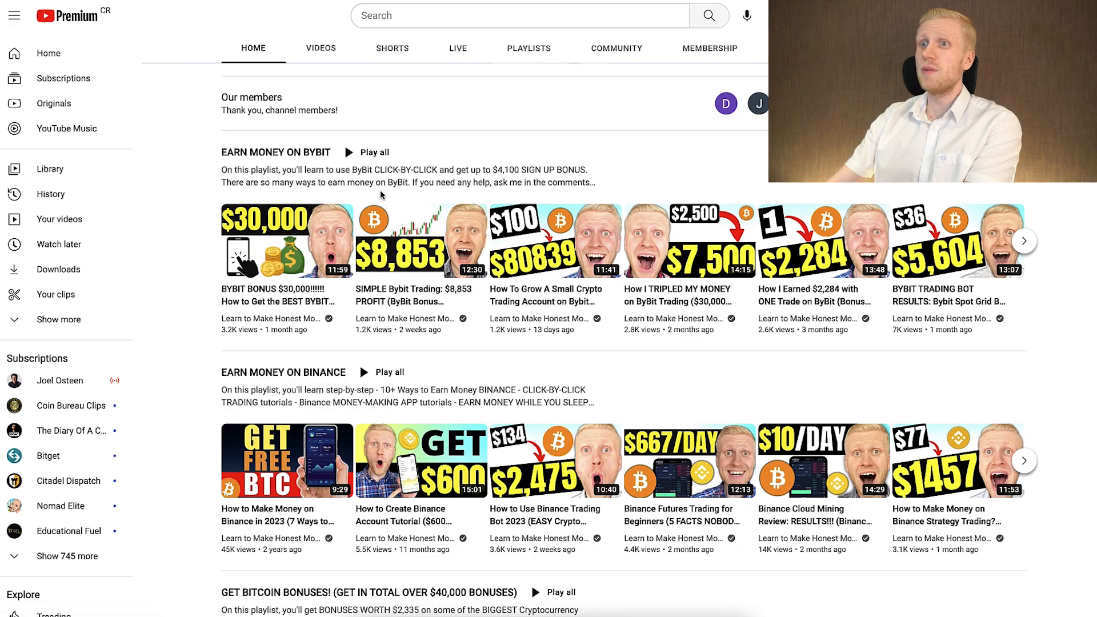
{"action": "scroll", "coordinate": [381, 194], "scroll_direction": "down", "scroll_amount": 10}
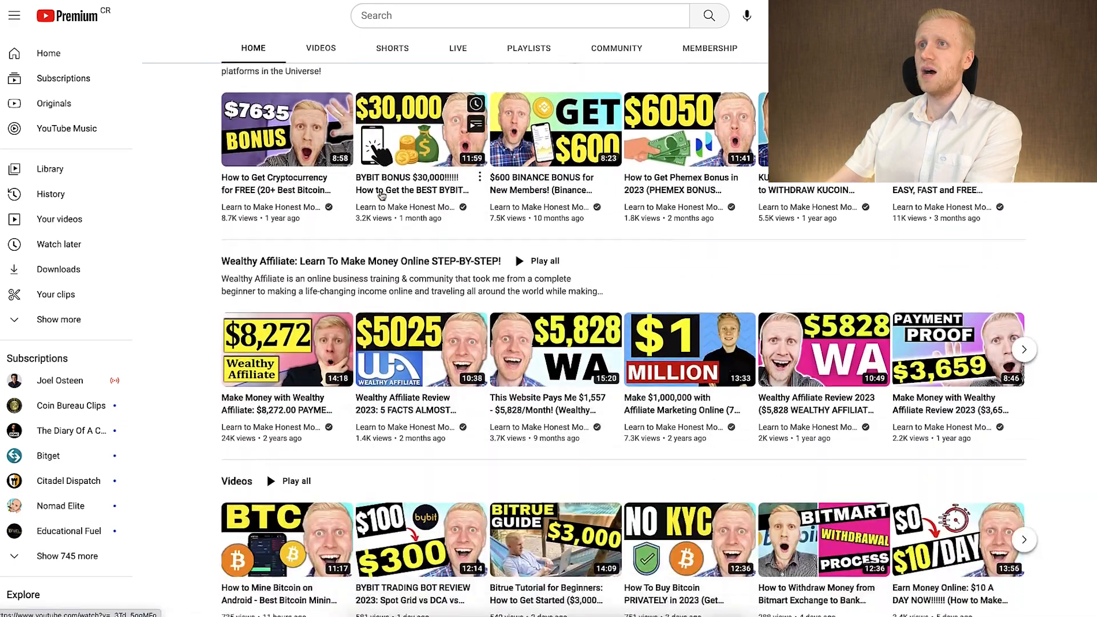
{"action": "scroll", "coordinate": [382, 195], "scroll_direction": "down", "scroll_amount": 6}
{"action": "scroll", "coordinate": [292, 140], "scroll_direction": "down", "scroll_amount": 5}
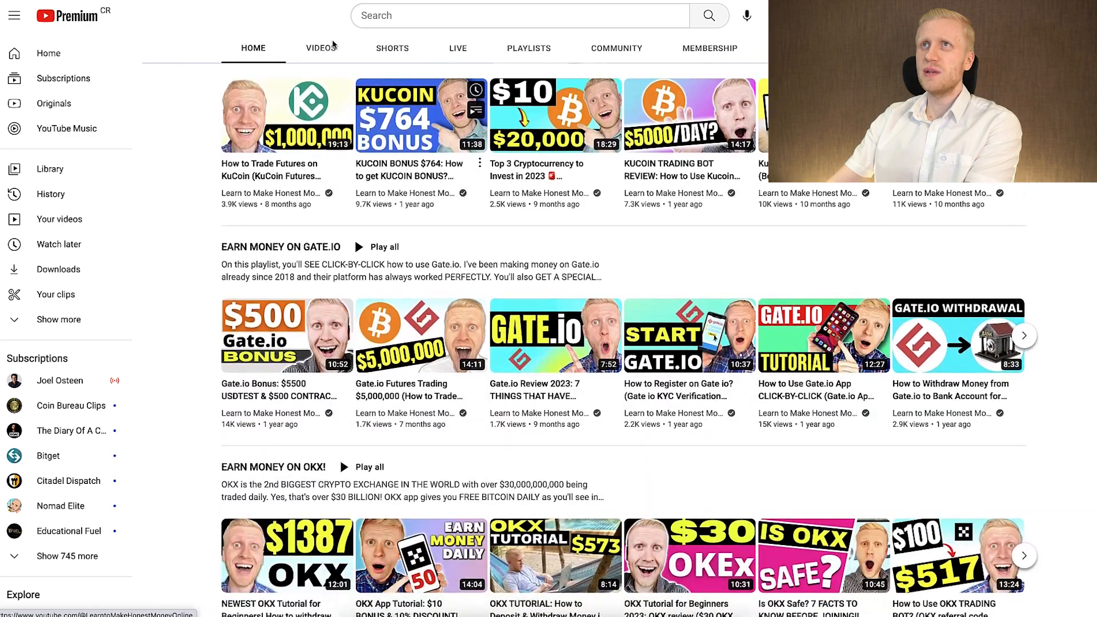
{"action": "scroll", "coordinate": [337, 204], "scroll_direction": "down", "scroll_amount": 1}
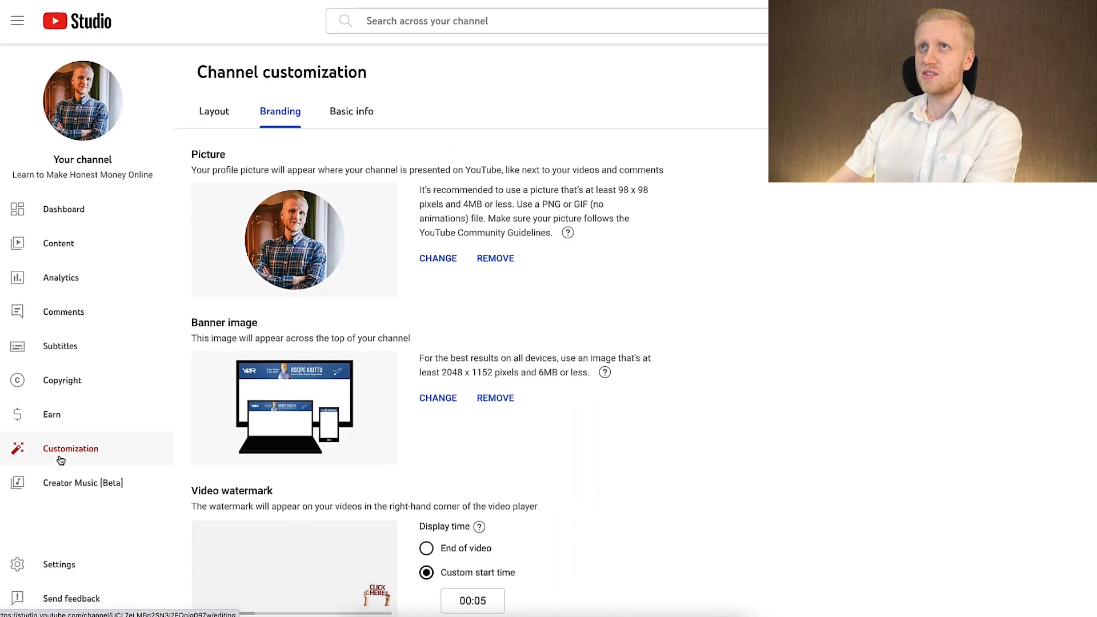
Open that channel's Layout customization and compare its trailer, featured video and featured sections with the channel homepage.
{"action": "left_click", "coordinate": [329, 246]}
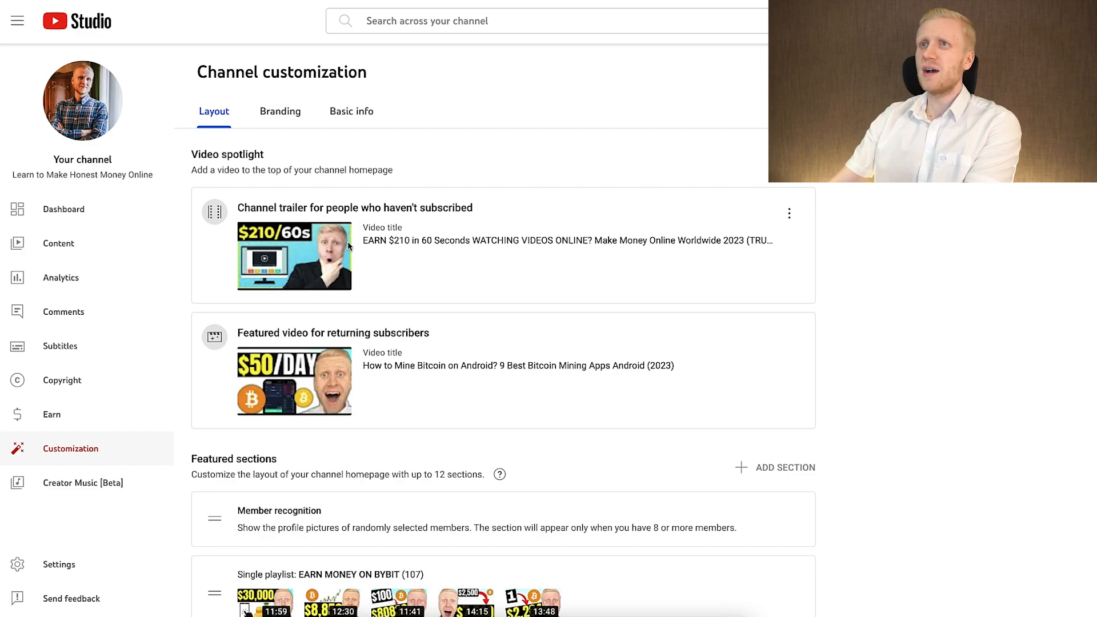
{"action": "scroll", "coordinate": [341, 245], "scroll_direction": "down", "scroll_amount": 2}
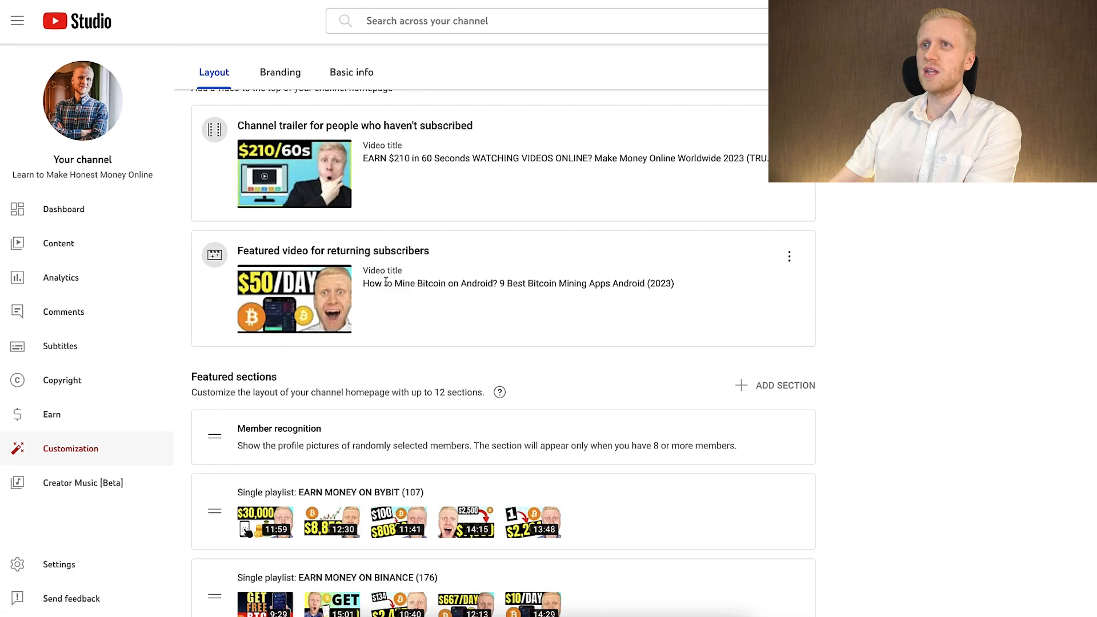
{"action": "scroll", "coordinate": [353, 328], "scroll_direction": "down", "scroll_amount": 5}
{"action": "scroll", "coordinate": [352, 328], "scroll_direction": "up", "scroll_amount": 2}
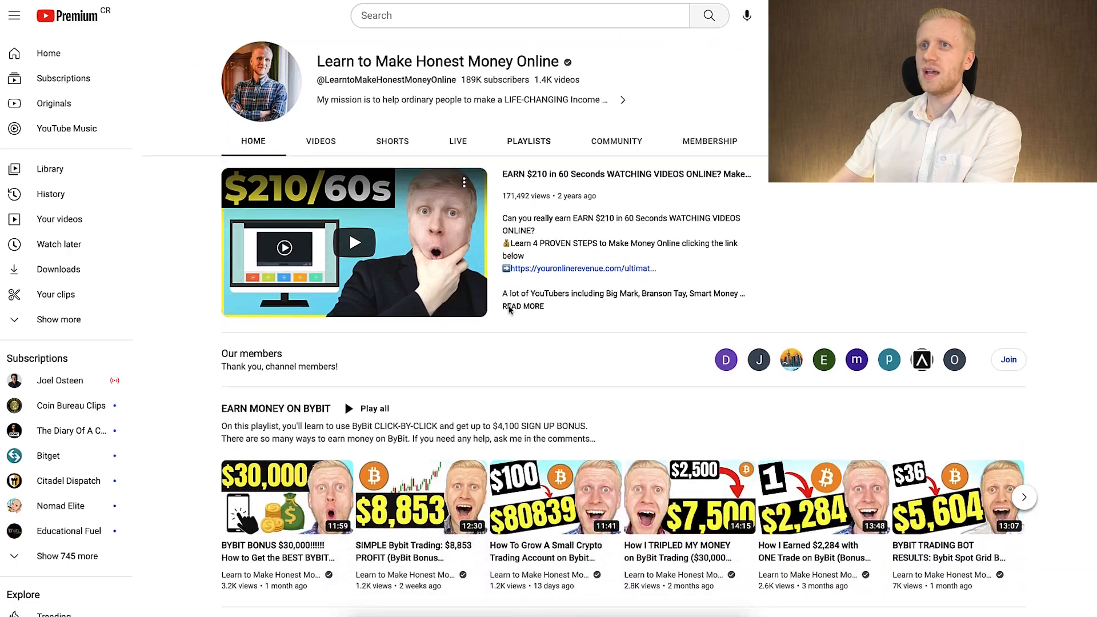
{"action": "scroll", "coordinate": [249, 339], "scroll_direction": "down", "scroll_amount": 1}
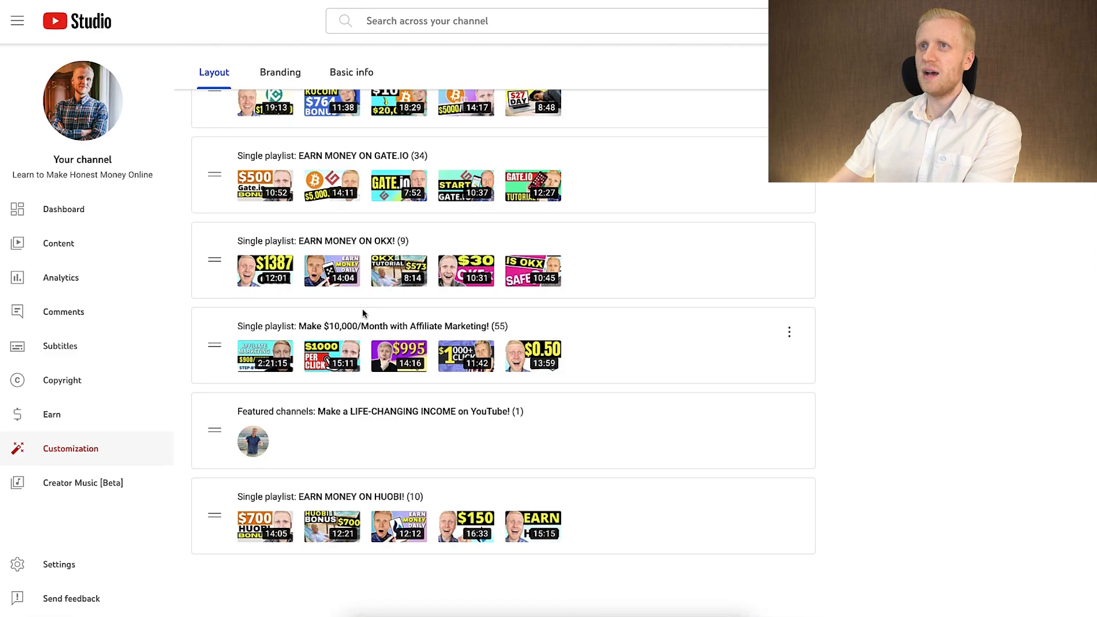
{"action": "scroll", "coordinate": [362, 309], "scroll_direction": "up", "scroll_amount": 10}
{"action": "scroll", "coordinate": [349, 202], "scroll_direction": "down", "scroll_amount": 3}
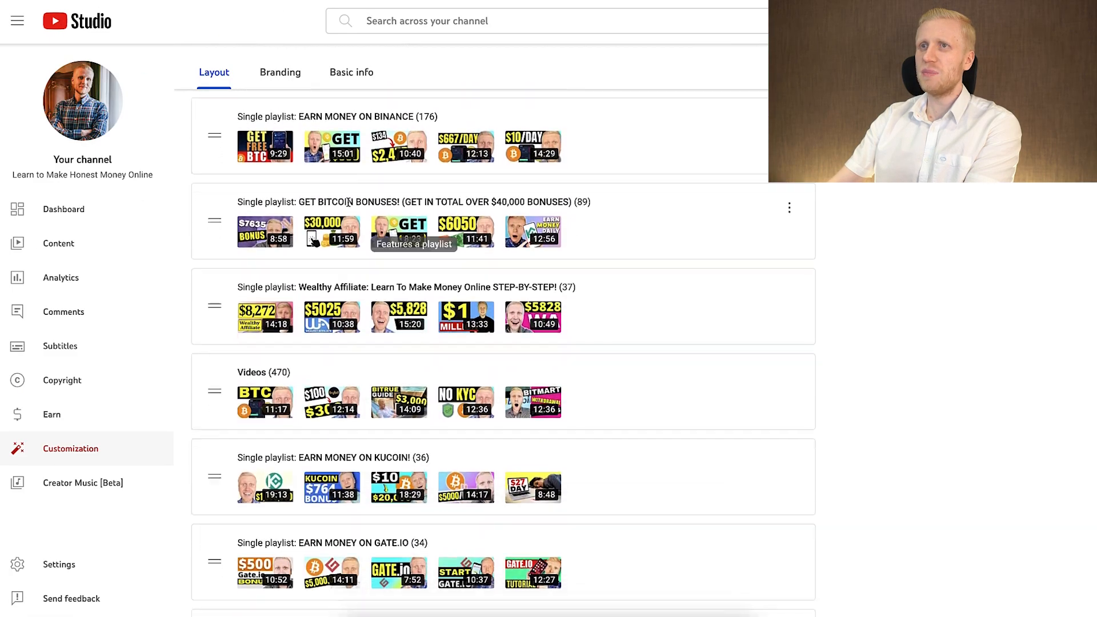
Review the remaining featured sections of the Learn to Make Honest Money Online channel and the details on its About page.
{"action": "scroll", "coordinate": [348, 202], "scroll_direction": "down", "scroll_amount": 7}
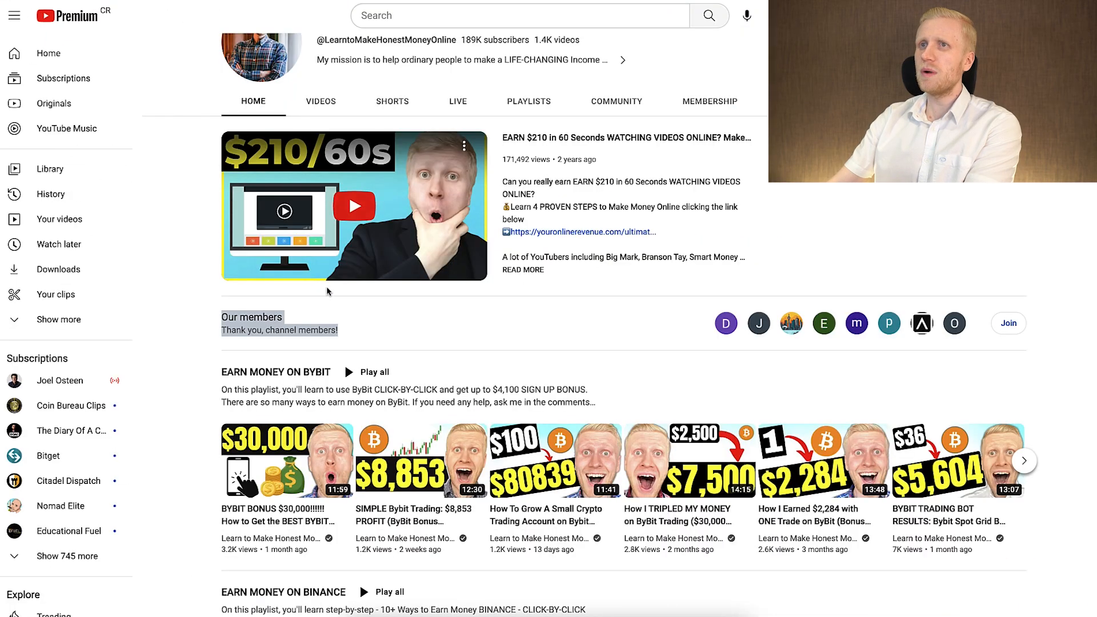
{"action": "scroll", "coordinate": [372, 320], "scroll_direction": "down", "scroll_amount": 15}
{"action": "scroll", "coordinate": [371, 319], "scroll_direction": "up", "scroll_amount": 1}
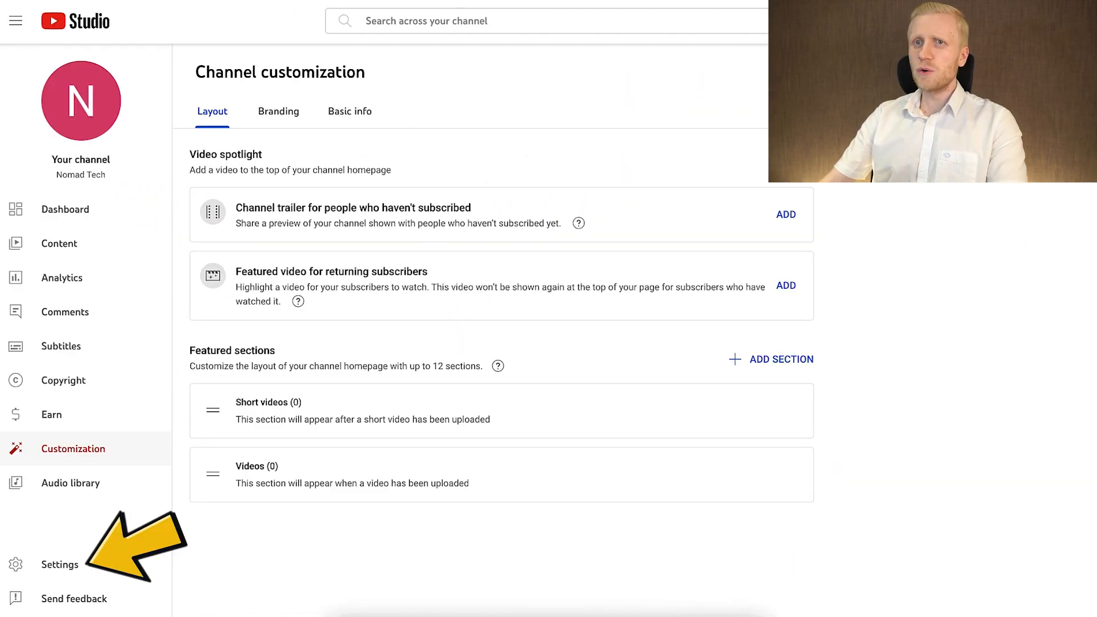
Open the Nomad Tech channel's settings and review its country of residence, keywords and advanced audience options.
{"action": "left_click", "coordinate": [117, 572]}
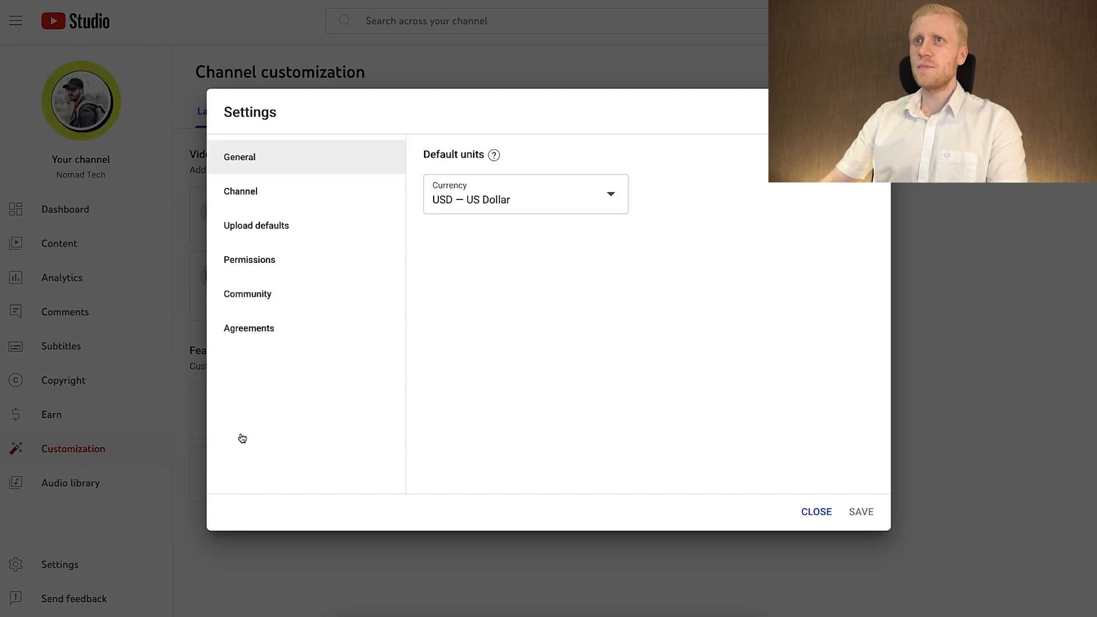
{"action": "left_click", "coordinate": [352, 208]}
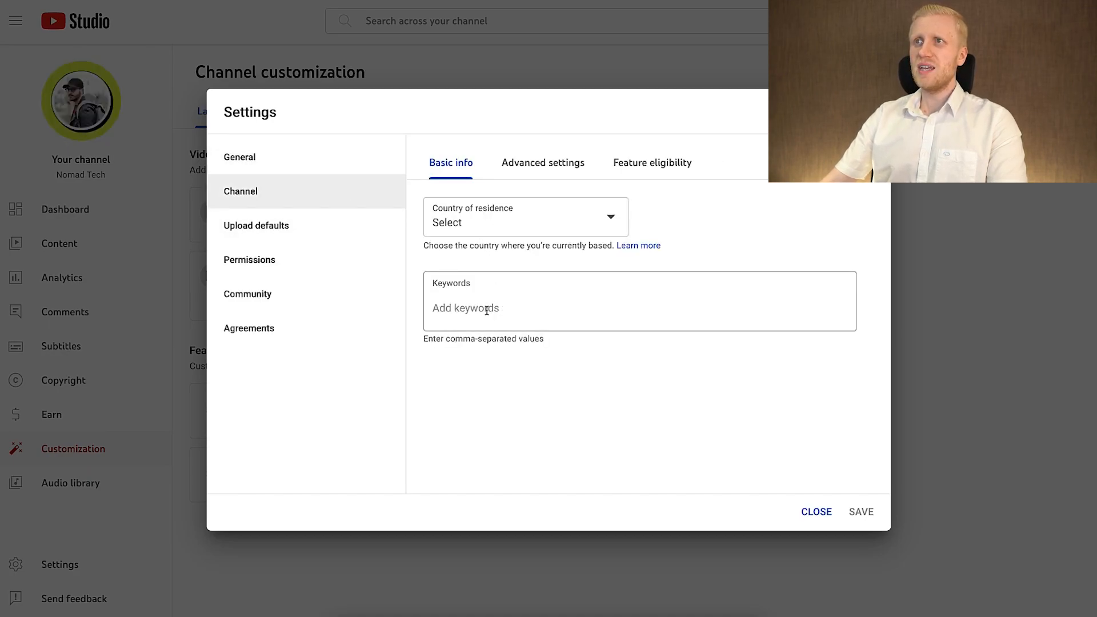
{"action": "left_click", "coordinate": [499, 220]}
{"action": "left_click", "coordinate": [700, 228]}
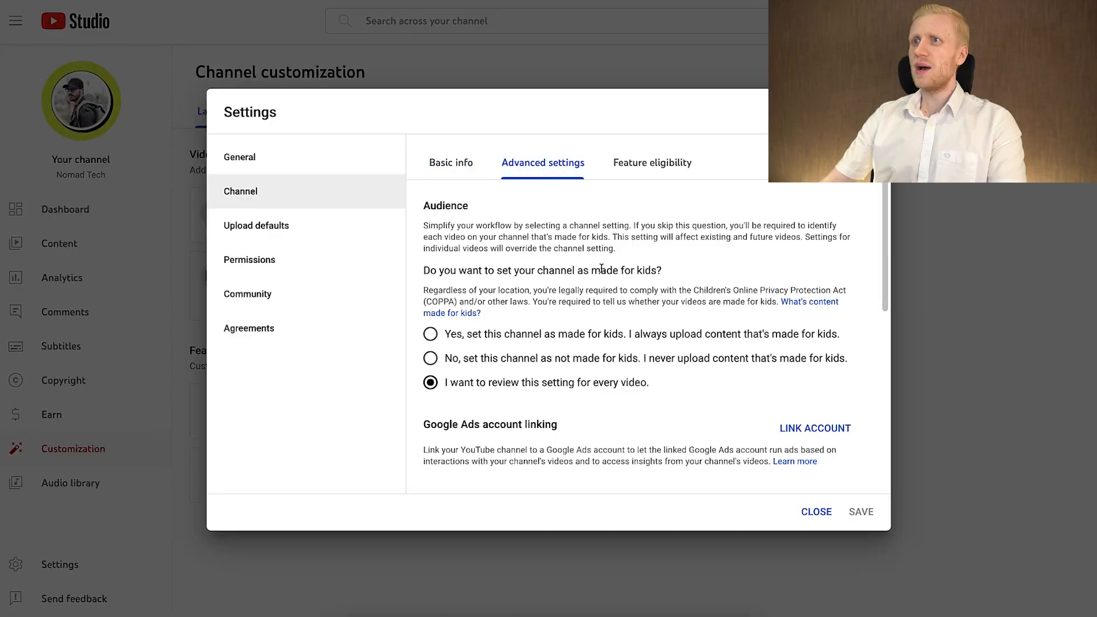
{"action": "scroll", "coordinate": [601, 284], "scroll_direction": "down", "scroll_amount": 6}
{"action": "scroll", "coordinate": [597, 257], "scroll_direction": "up", "scroll_amount": 6}
{"action": "scroll", "coordinate": [595, 257], "scroll_direction": "down", "scroll_amount": 7}
{"action": "scroll", "coordinate": [602, 251], "scroll_direction": "up", "scroll_amount": 7}
Examine the channel's feature eligibility, including the requirements for intermediate features and the verification options for advanced features.
{"action": "left_click", "coordinate": [634, 177]}
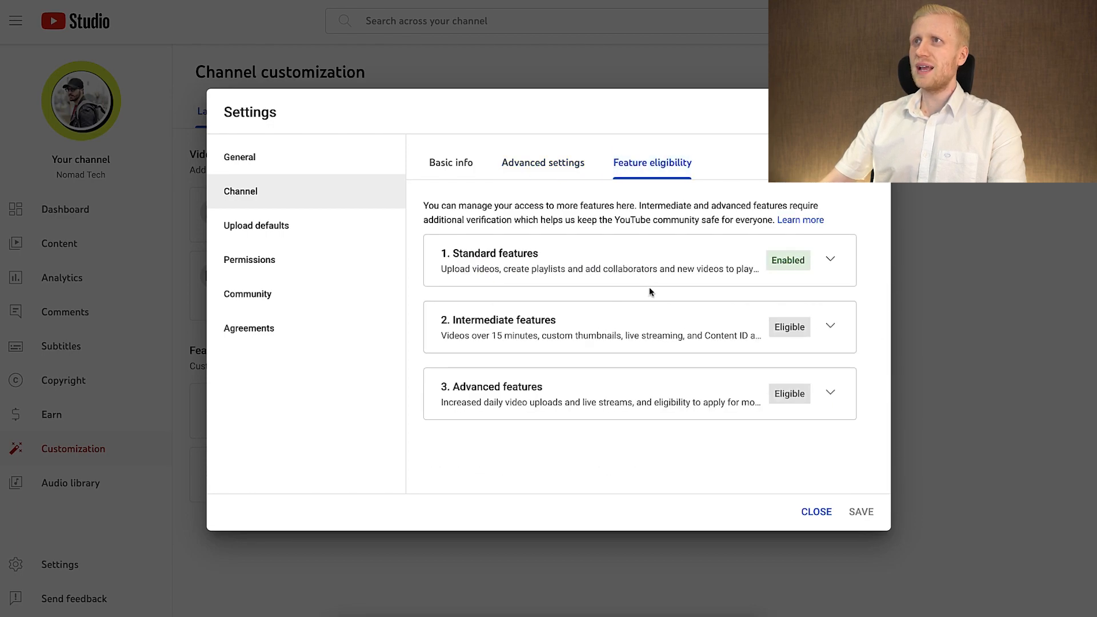
{"action": "left_click", "coordinate": [822, 326]}
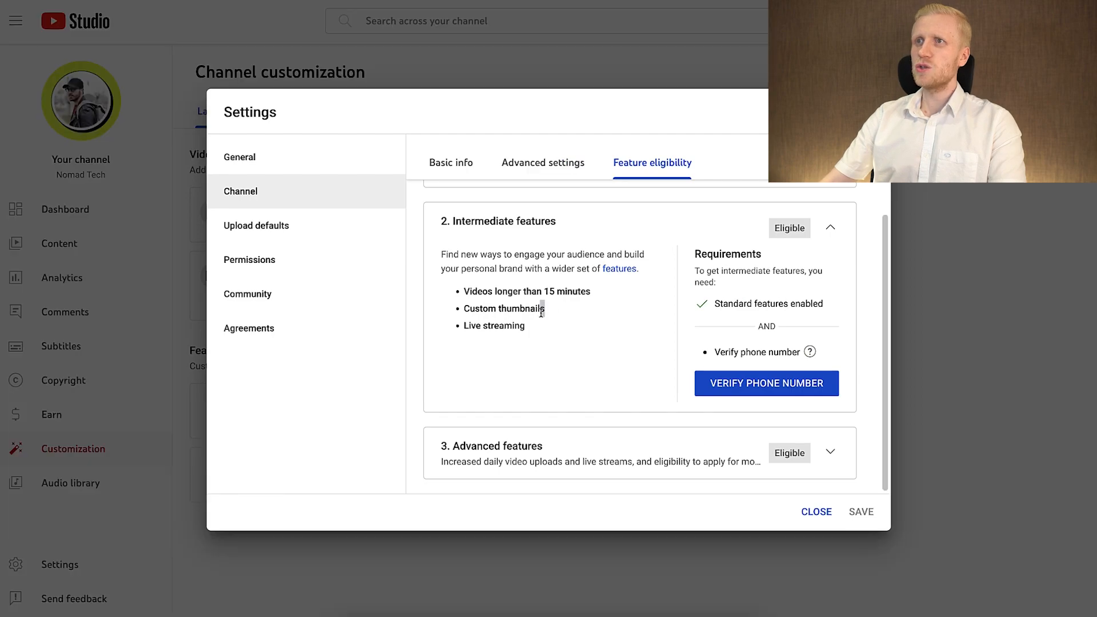
{"action": "left_click_drag", "start_coordinate": [541, 312], "coordinate": [449, 309]}
{"action": "left_click", "coordinate": [582, 339]}
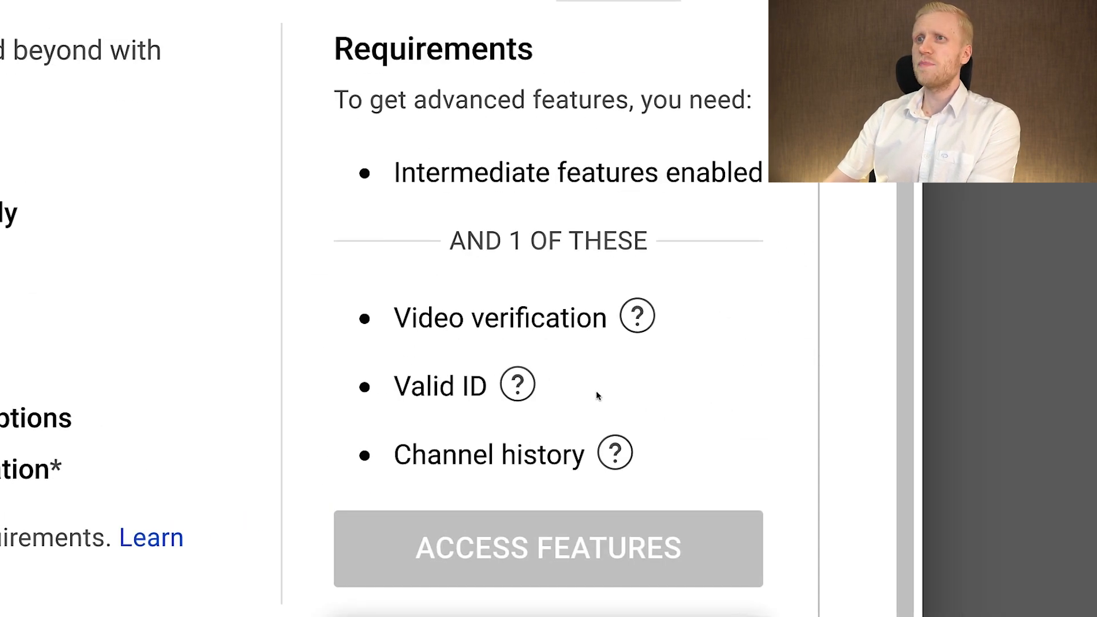
{"action": "left_click_drag", "start_coordinate": [598, 395], "coordinate": [366, 387]}
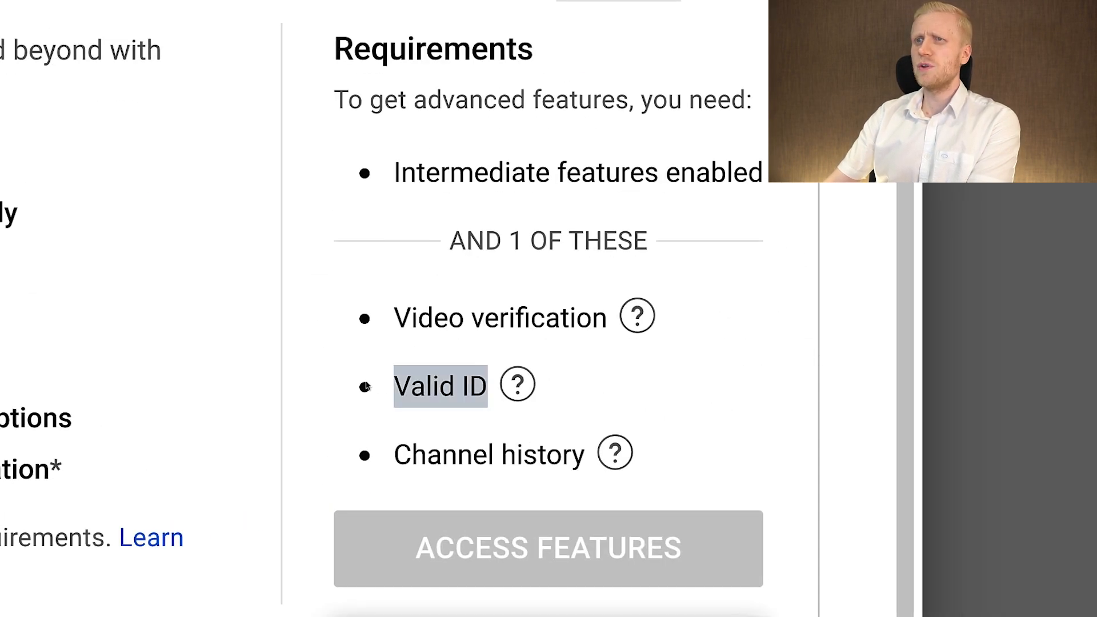
{"action": "left_click", "coordinate": [635, 454]}
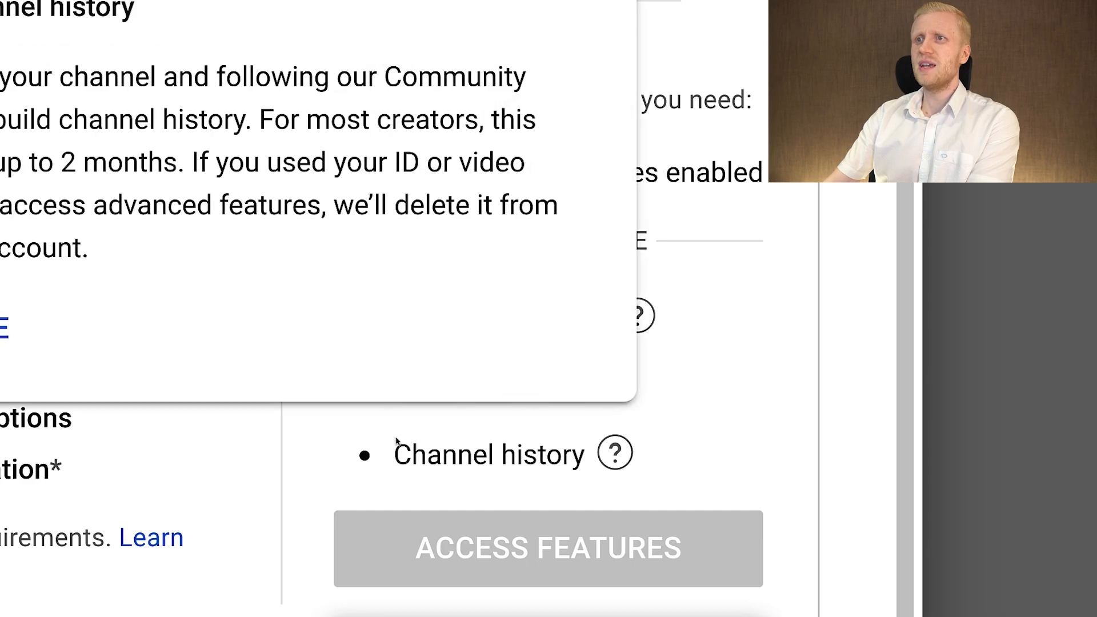
{"action": "left_click", "coordinate": [723, 350]}
{"action": "left_click_drag", "start_coordinate": [394, 319], "coordinate": [551, 315]}
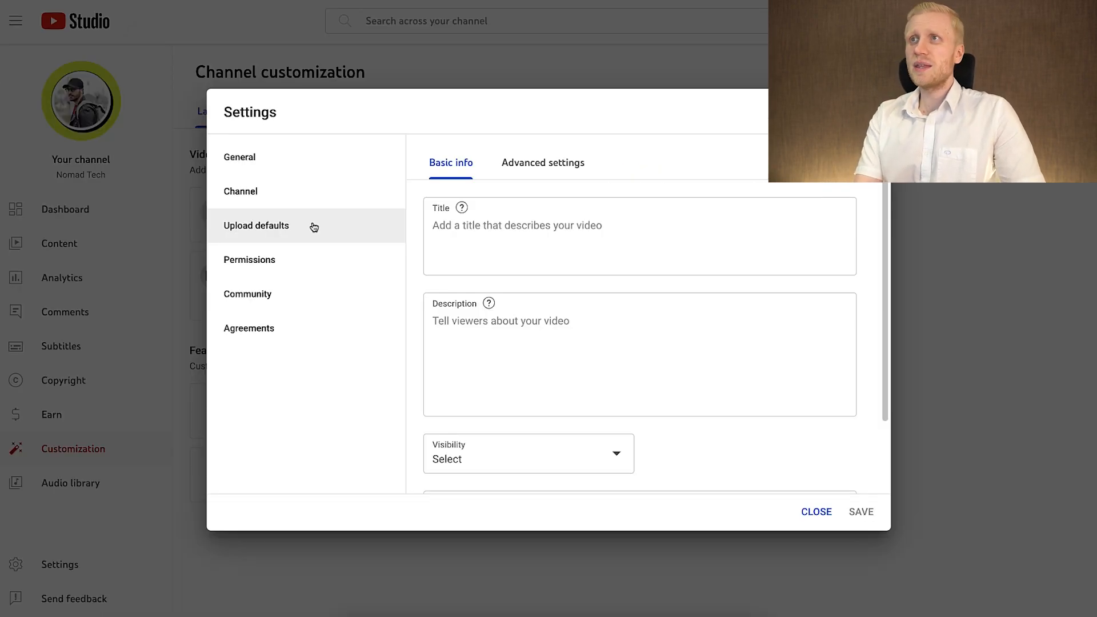
Set the default visibility for uploads to Unlisted and save the settings.
{"action": "scroll", "coordinate": [472, 261], "scroll_direction": "down", "scroll_amount": 2}
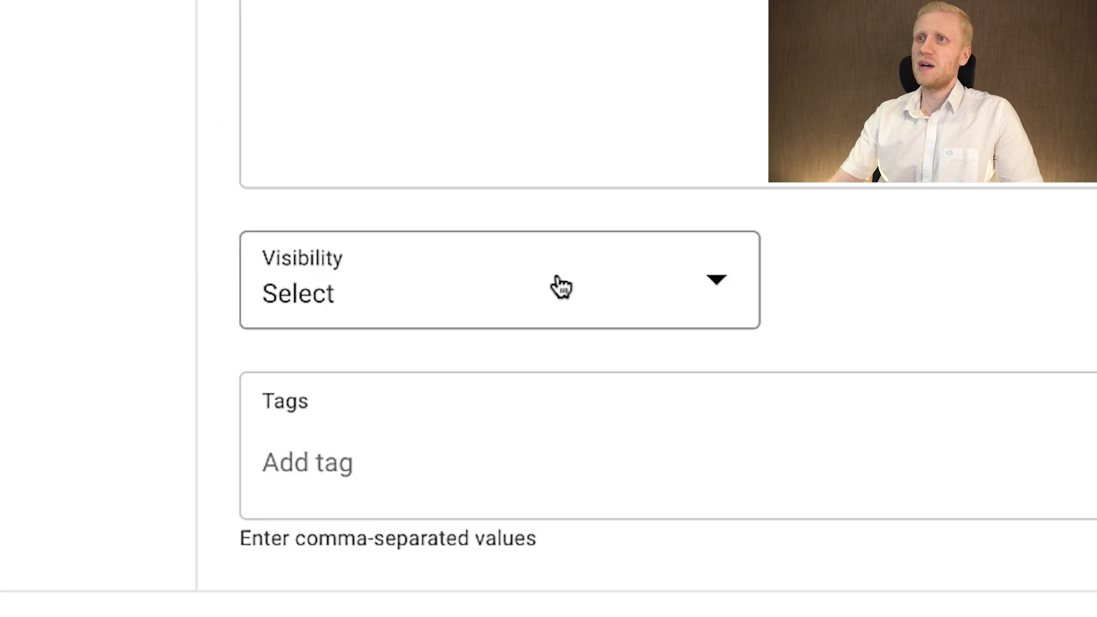
{"action": "left_click", "coordinate": [554, 370]}
{"action": "left_click", "coordinate": [511, 380]}
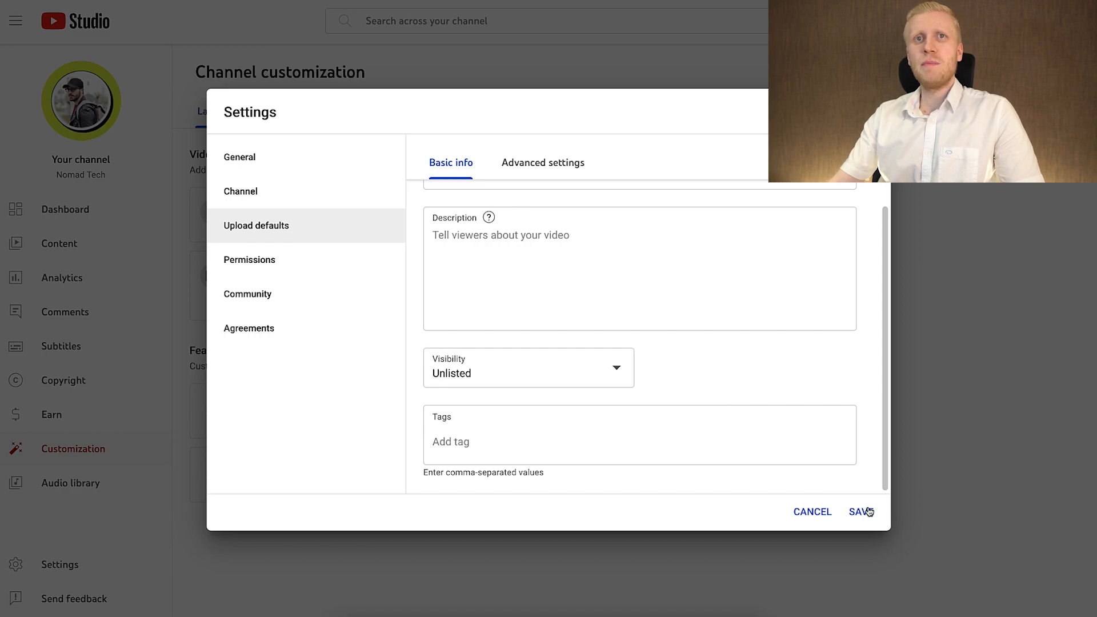
{"action": "left_click", "coordinate": [861, 511]}
In the advanced upload defaults, set the video language to English (United States).
{"action": "left_click", "coordinate": [543, 162]}
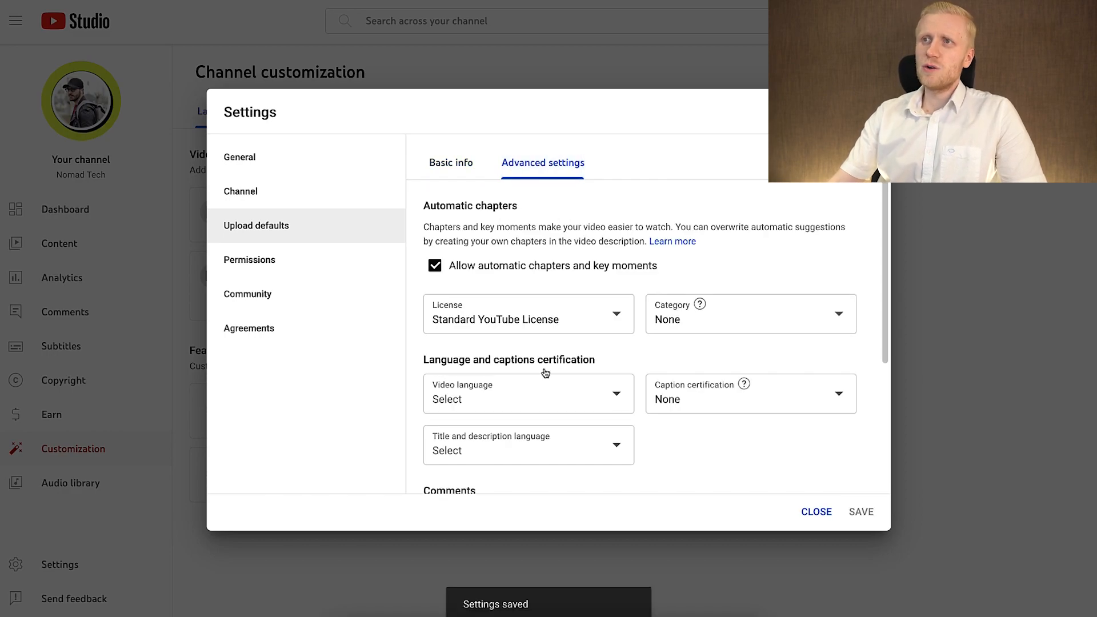
{"action": "left_click", "coordinate": [557, 395]}
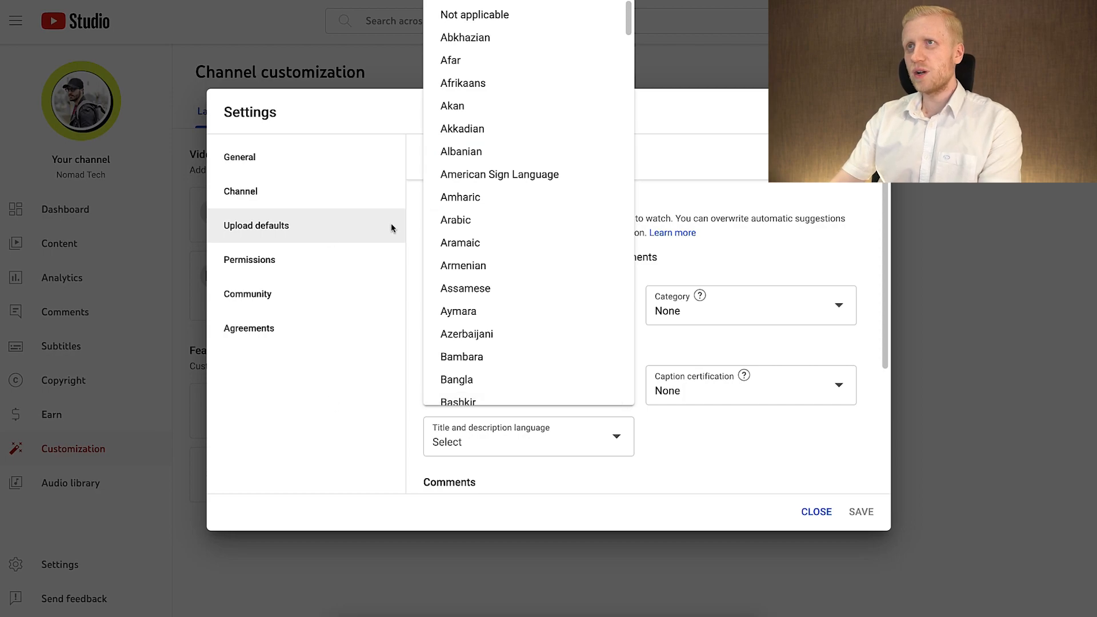
{"action": "scroll", "coordinate": [480, 260], "scroll_direction": "down", "scroll_amount": 20}
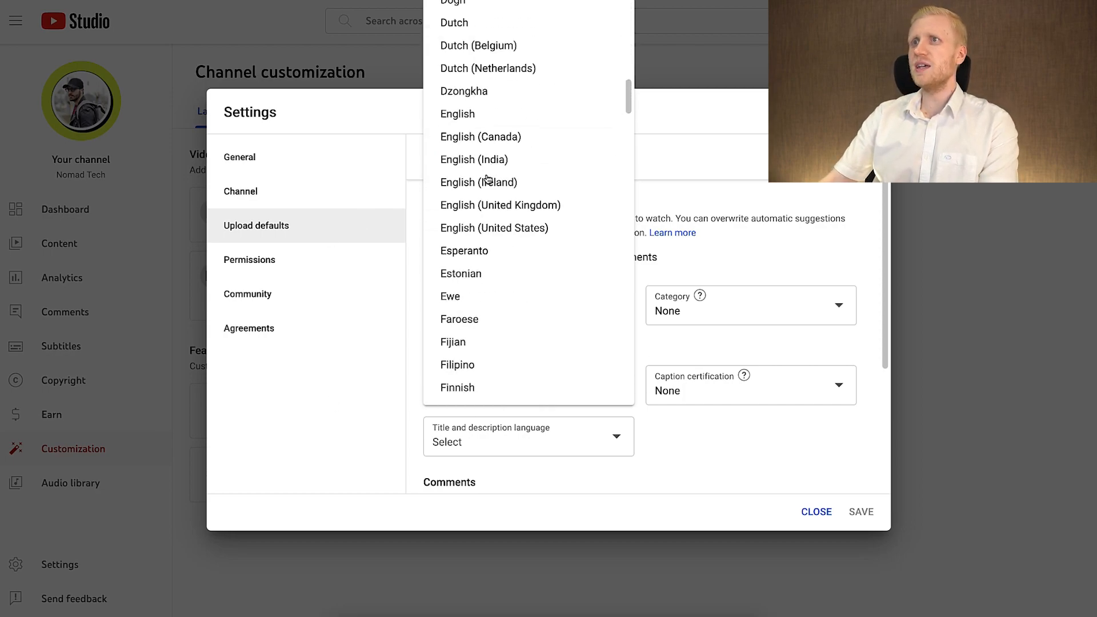
{"action": "left_click", "coordinate": [529, 171]}
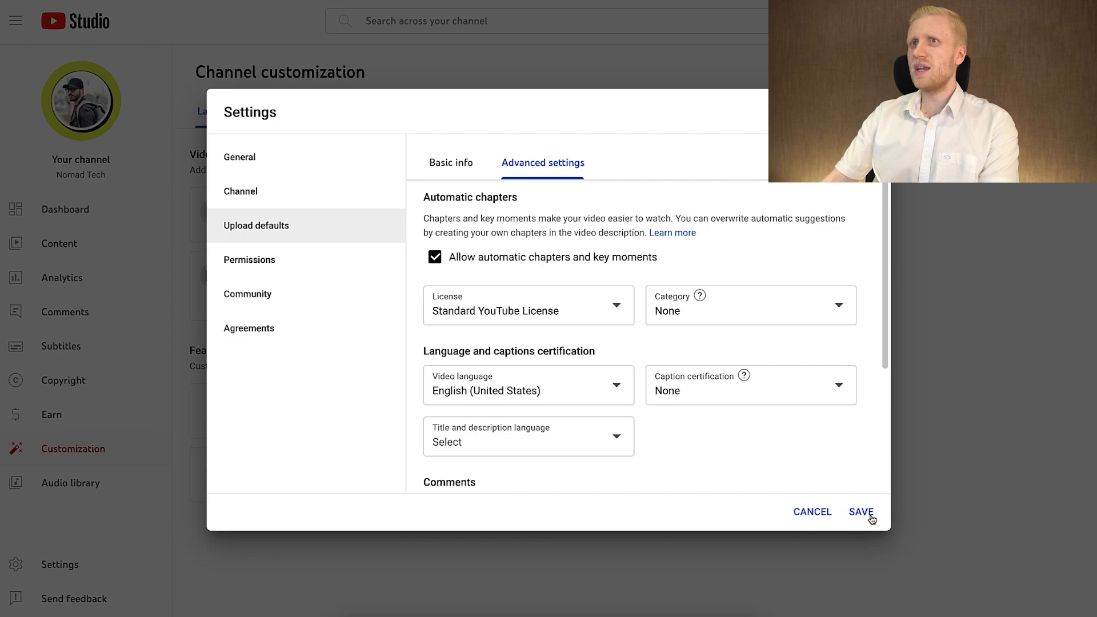
Review the access roles available when inviting someone to the channel, and the Community settings for moderators, approved users and hidden users.
{"action": "left_click", "coordinate": [366, 252]}
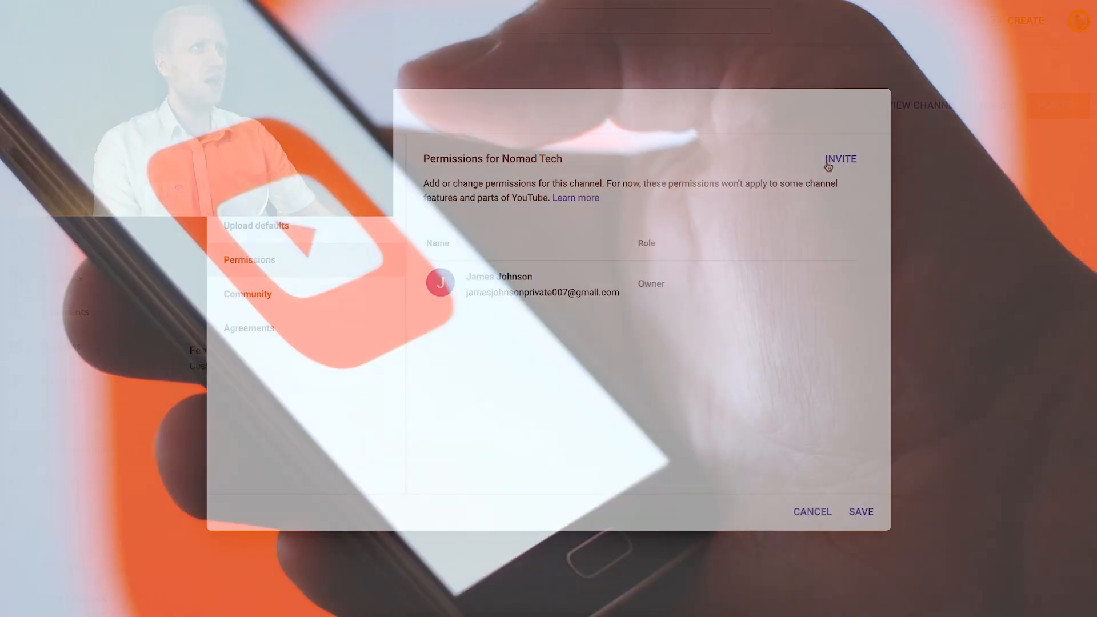
{"action": "left_click", "coordinate": [827, 166]}
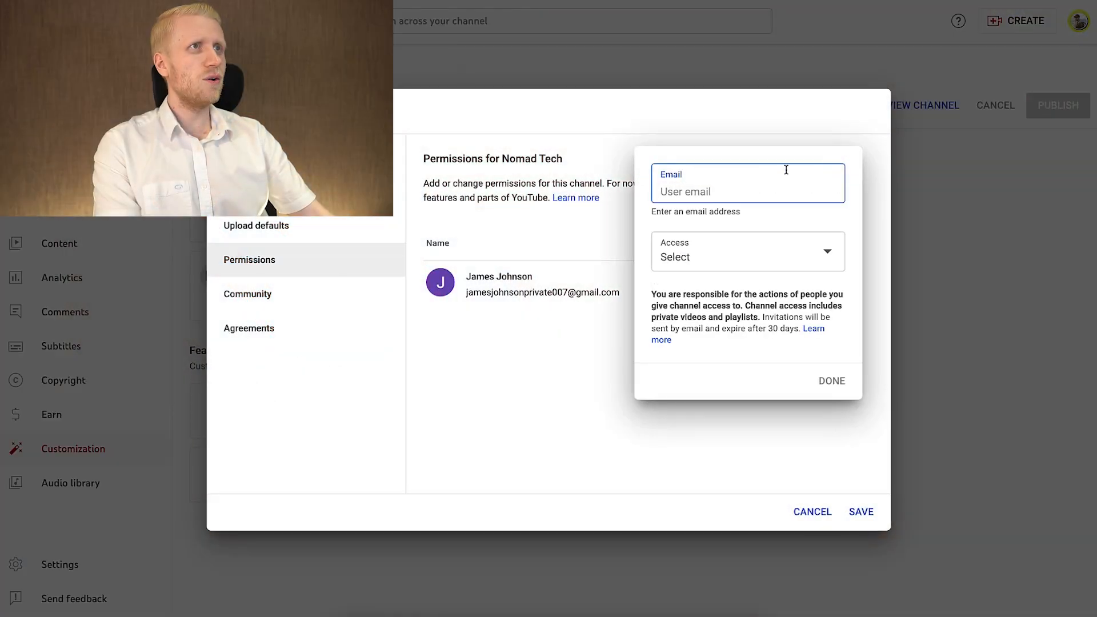
{"action": "left_click", "coordinate": [704, 251]}
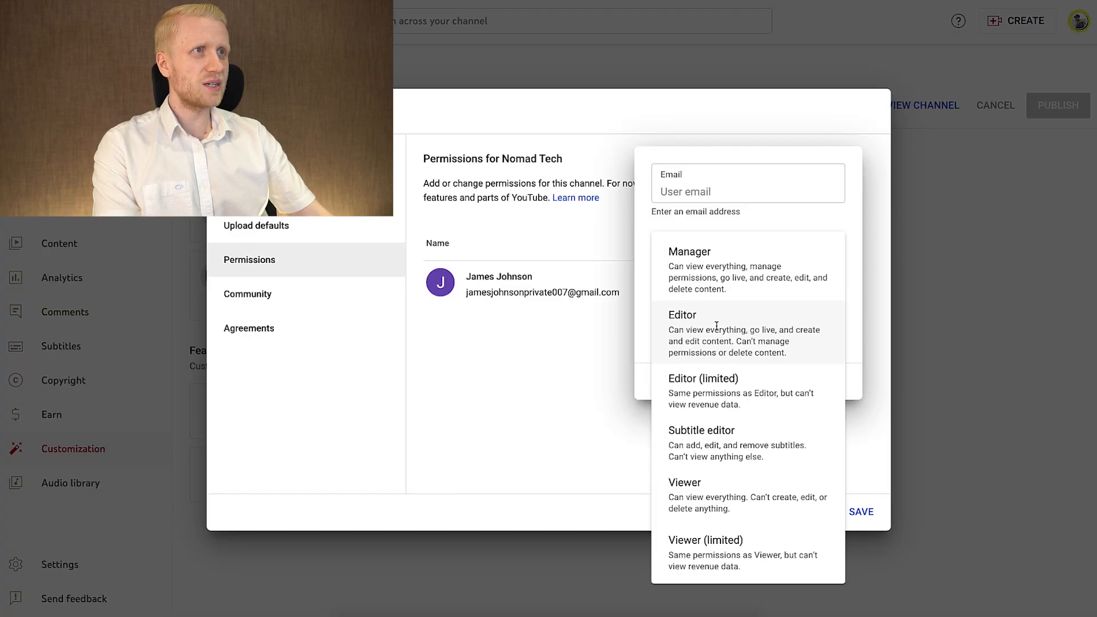
{"action": "left_click", "coordinate": [588, 507]}
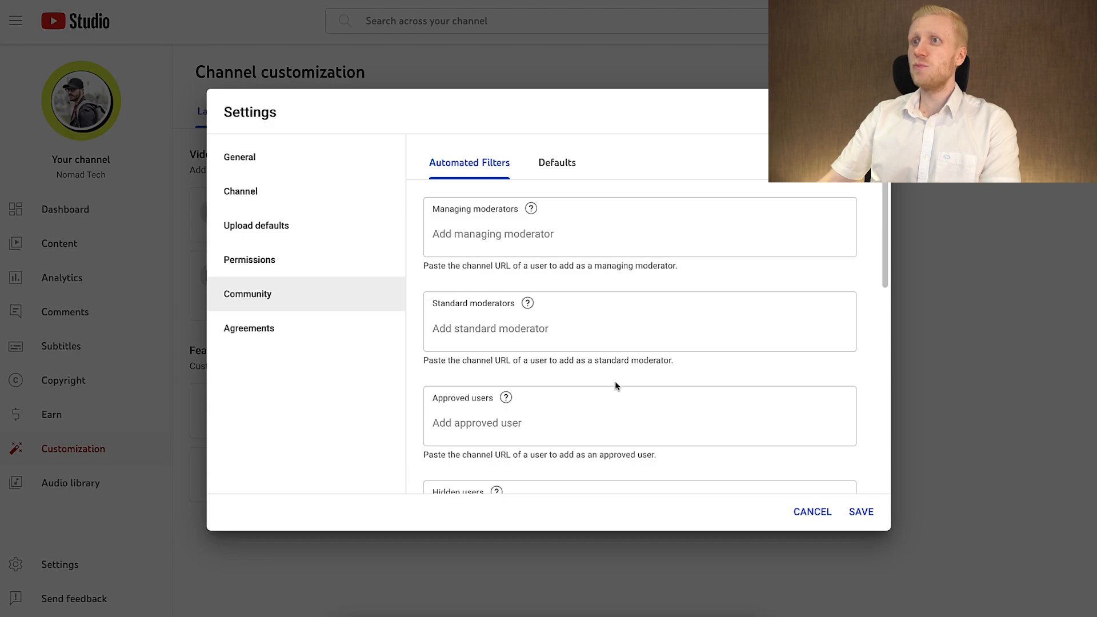
{"action": "scroll", "coordinate": [538, 431], "scroll_direction": "down", "scroll_amount": 3}
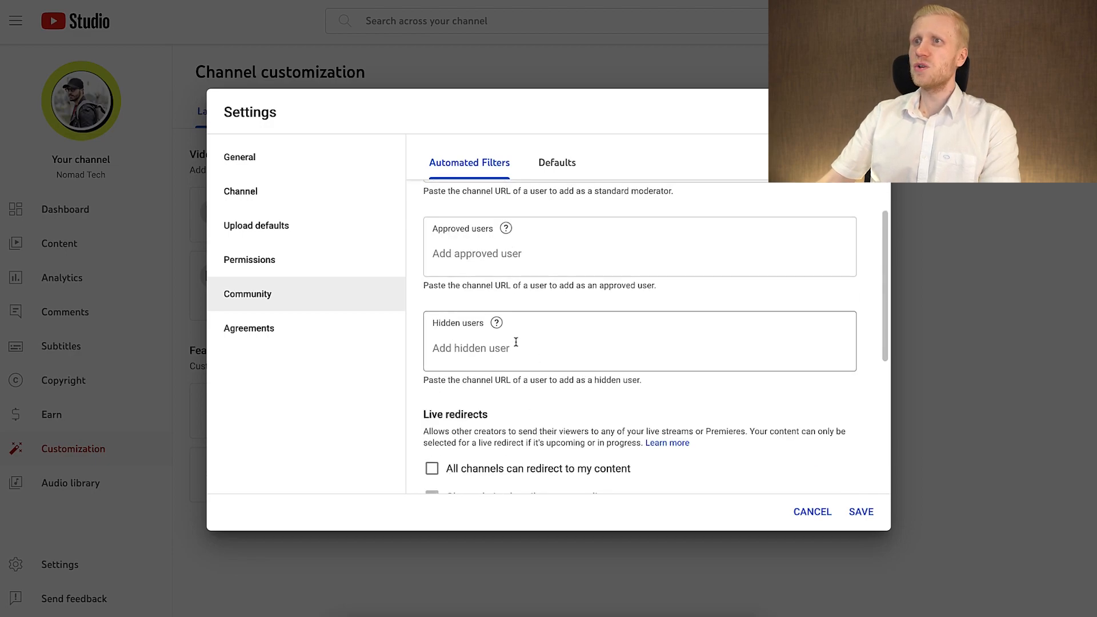
{"action": "scroll", "coordinate": [516, 342], "scroll_direction": "down", "scroll_amount": 5}
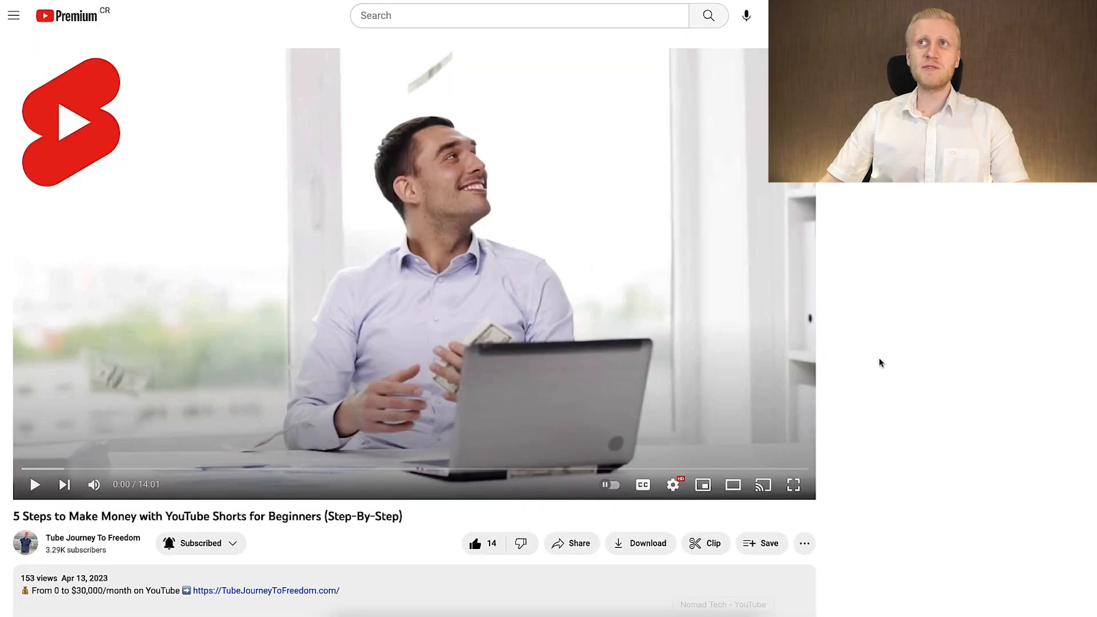
{"action": "scroll", "coordinate": [880, 362], "scroll_direction": "down", "scroll_amount": 3}
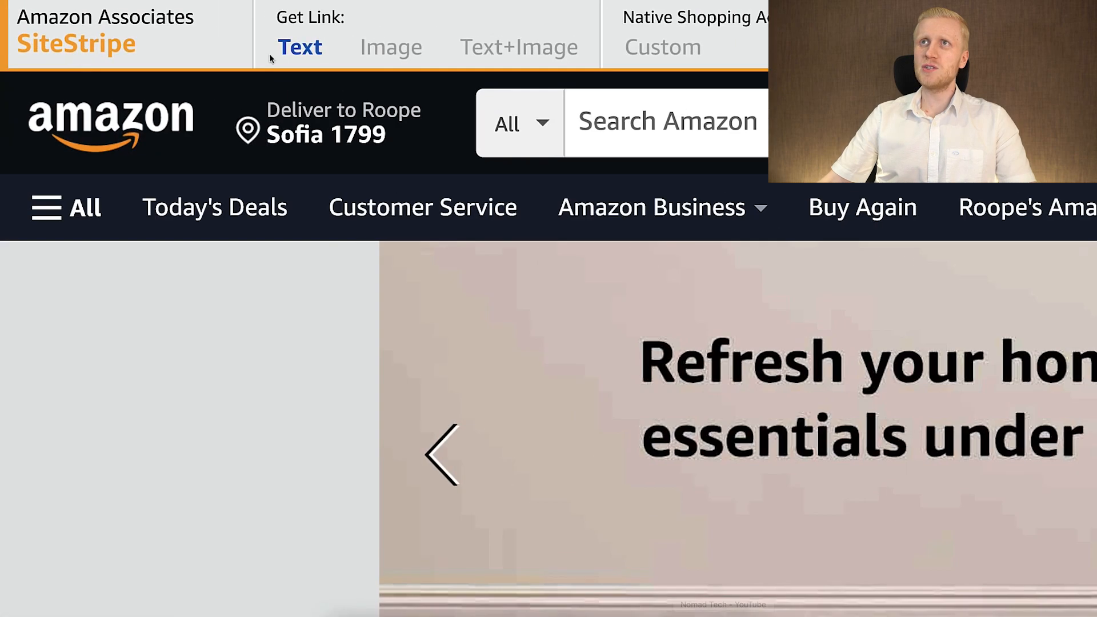
{"action": "left_click", "coordinate": [94, 14]}
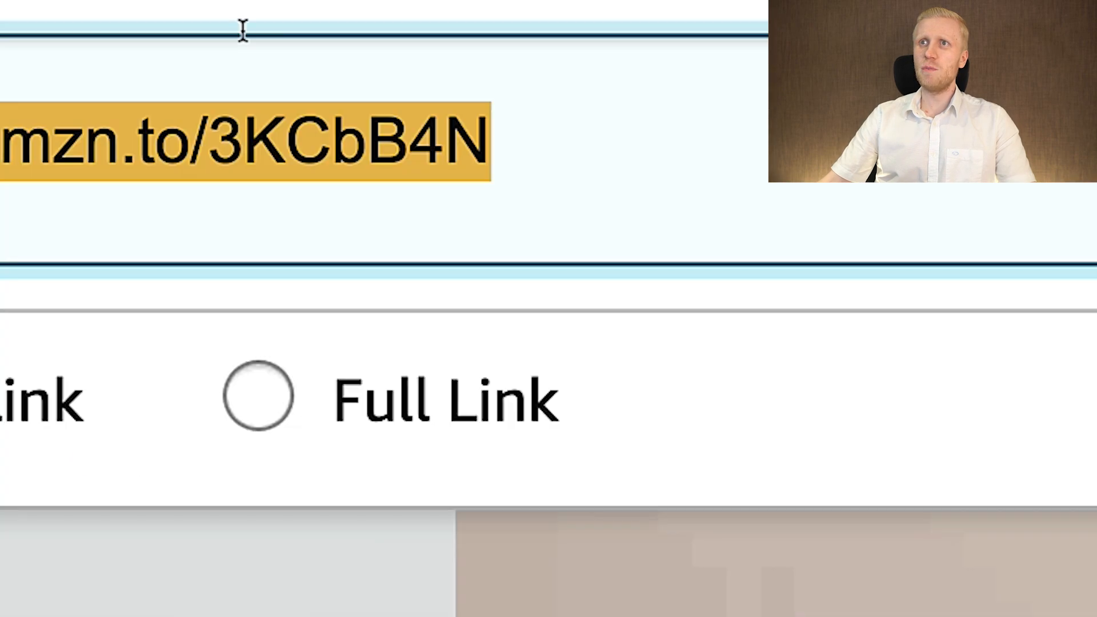
{"action": "right_click", "coordinate": [309, 127]}
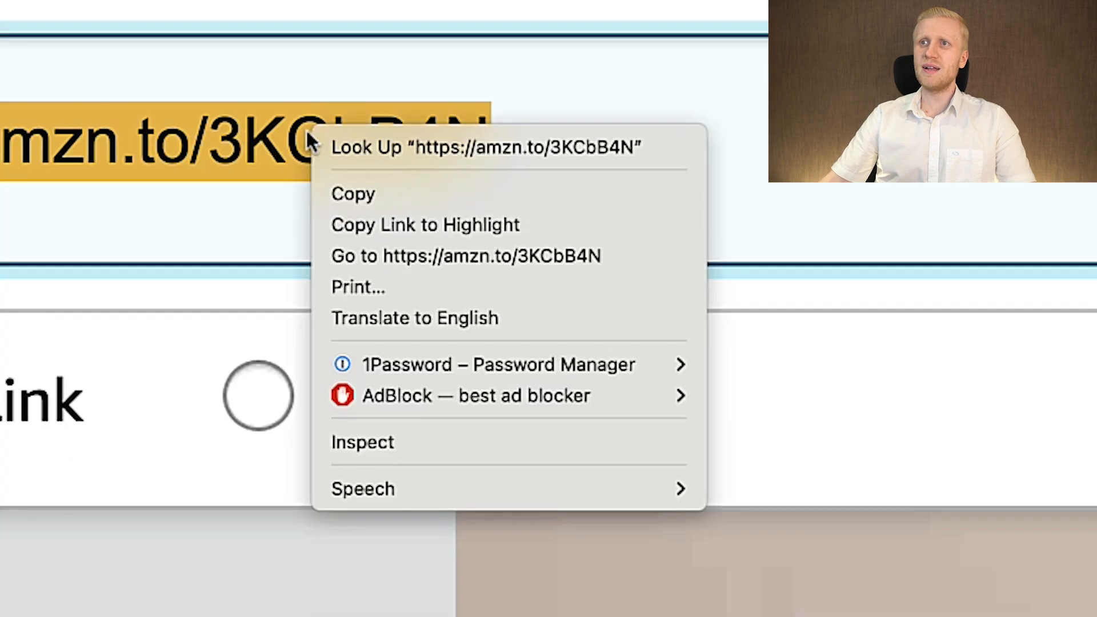
{"action": "left_click", "coordinate": [387, 201]}
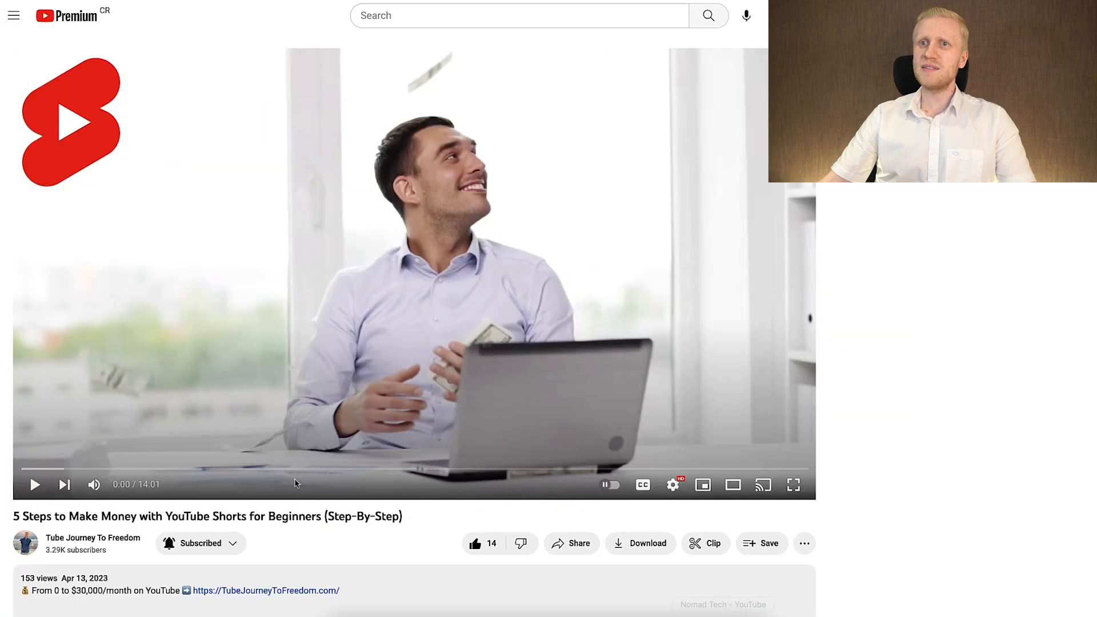
Insert the copied Amazon link above the existing description of the How to Mine Bitcoin on Android video in YouTube Studio, and undo the changes.
{"action": "scroll", "coordinate": [276, 382], "scroll_direction": "down", "scroll_amount": 7}
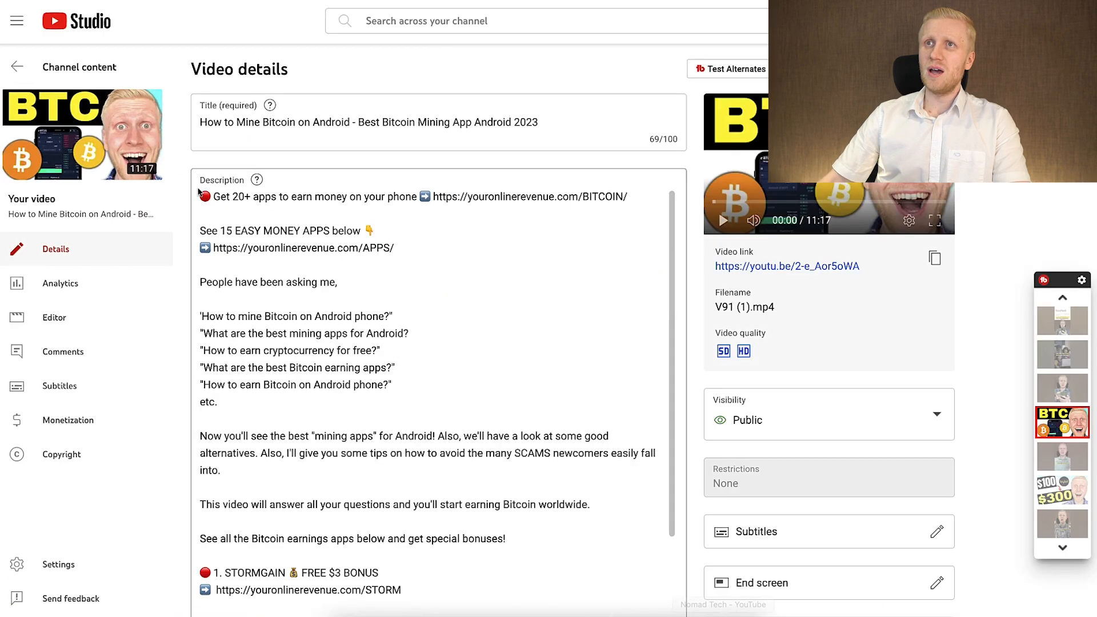
{"action": "left_click", "coordinate": [199, 194]}
{"action": "key", "text": "Return"}
{"action": "key", "text": "Return"}
{"action": "key", "text": "Return"}
{"action": "right_click", "coordinate": [220, 188]}
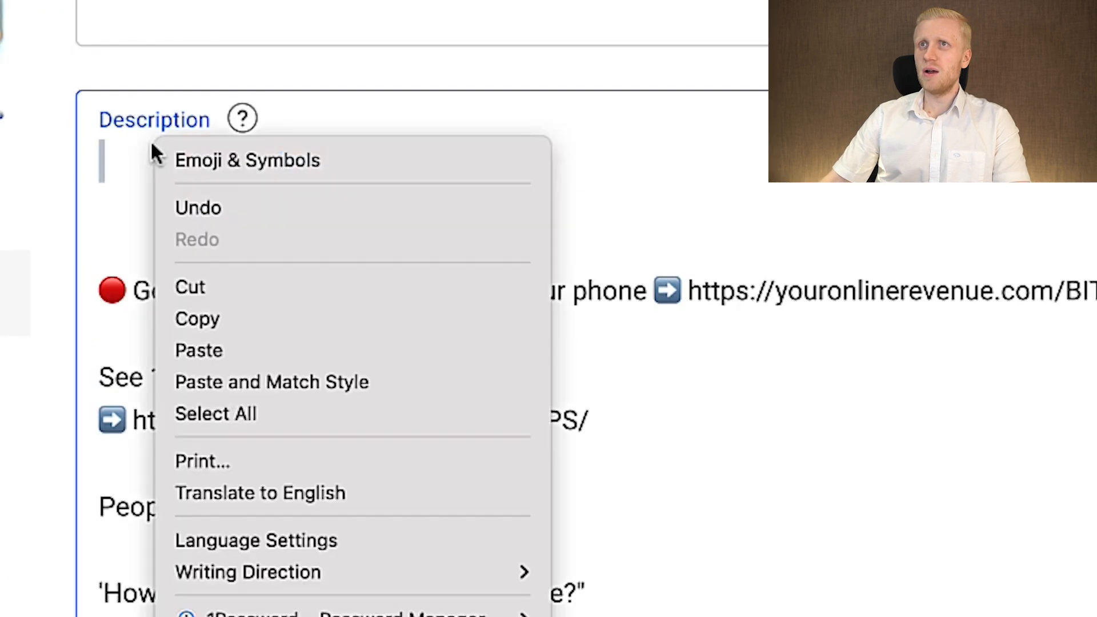
{"action": "left_click", "coordinate": [272, 354]}
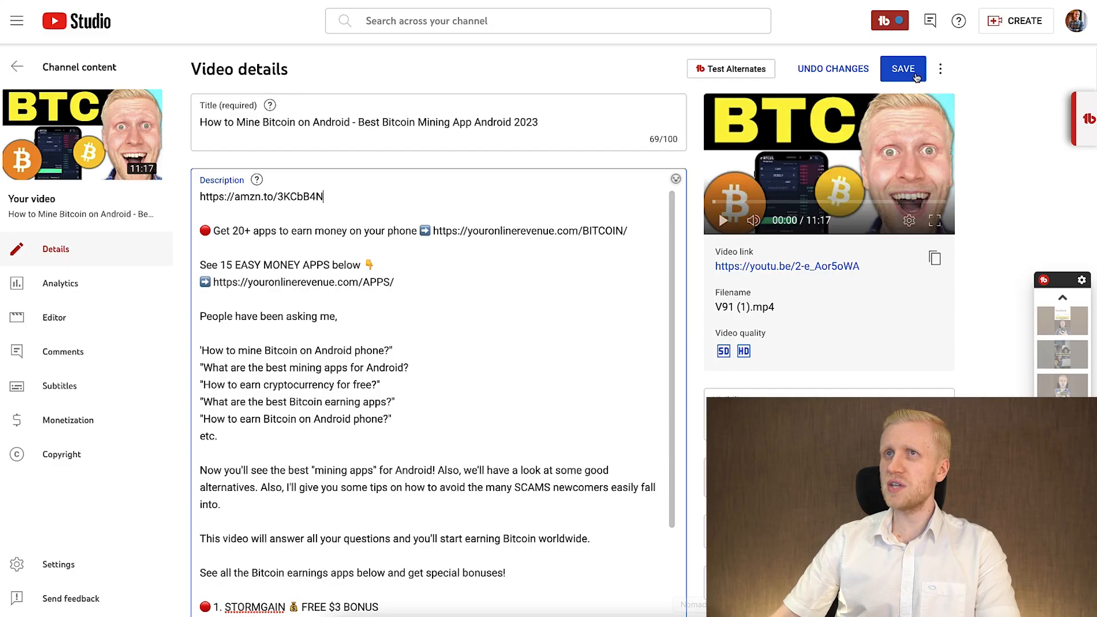
{"action": "left_click", "coordinate": [856, 74]}
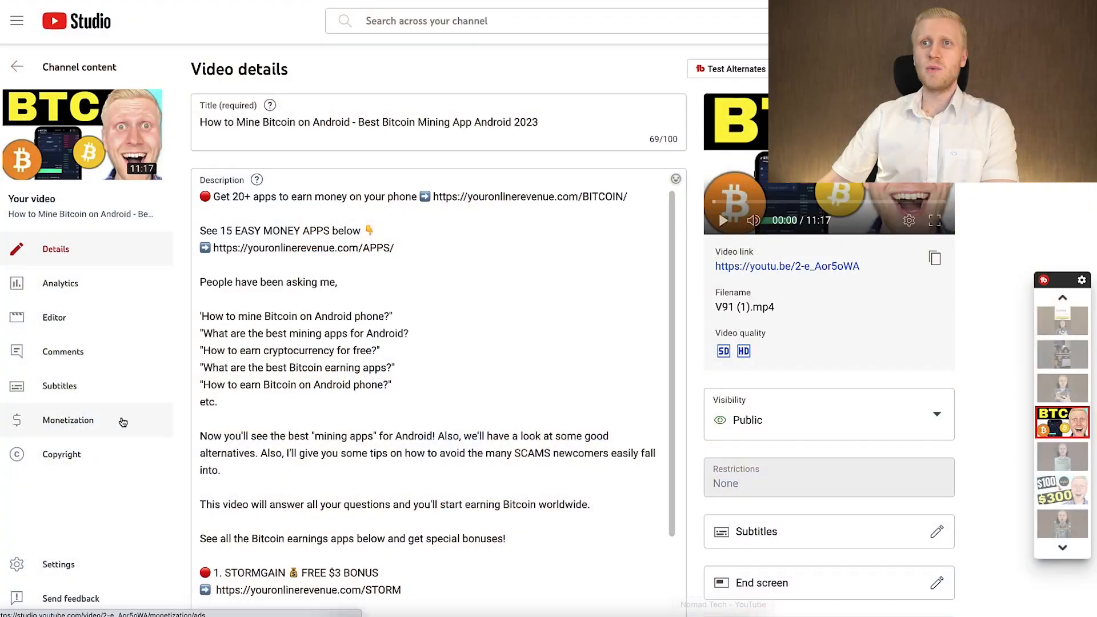
Check the Bitcoin video's monetization and ad options, and skip the ads playing on The Best Smartphones for 2023! video.
{"action": "left_click", "coordinate": [121, 420]}
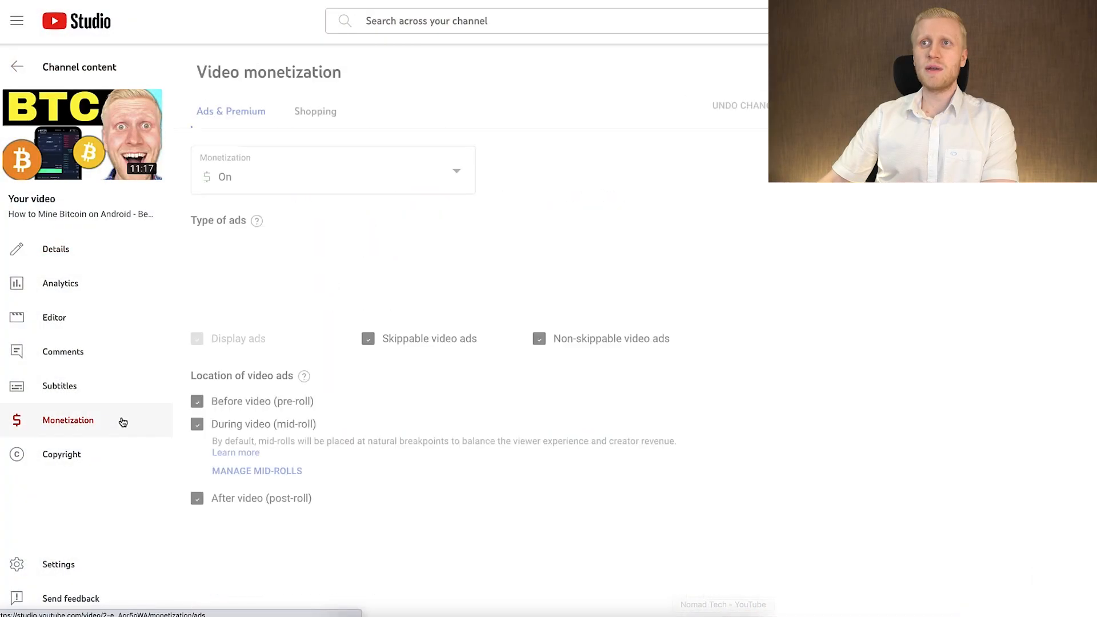
{"action": "left_click", "coordinate": [265, 181]}
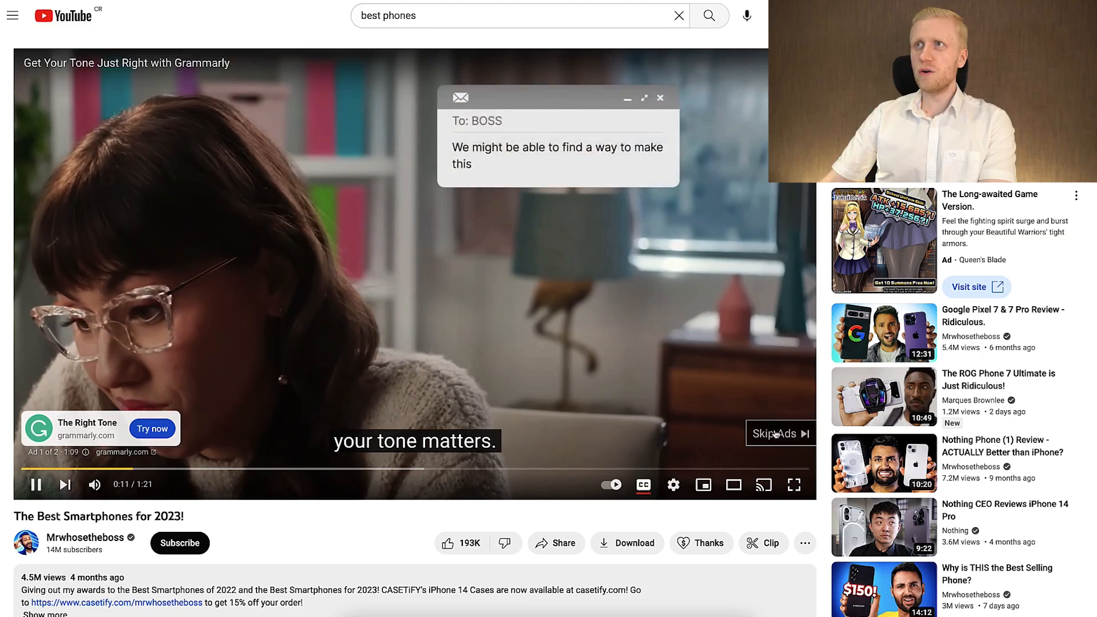
{"action": "left_click", "coordinate": [776, 436]}
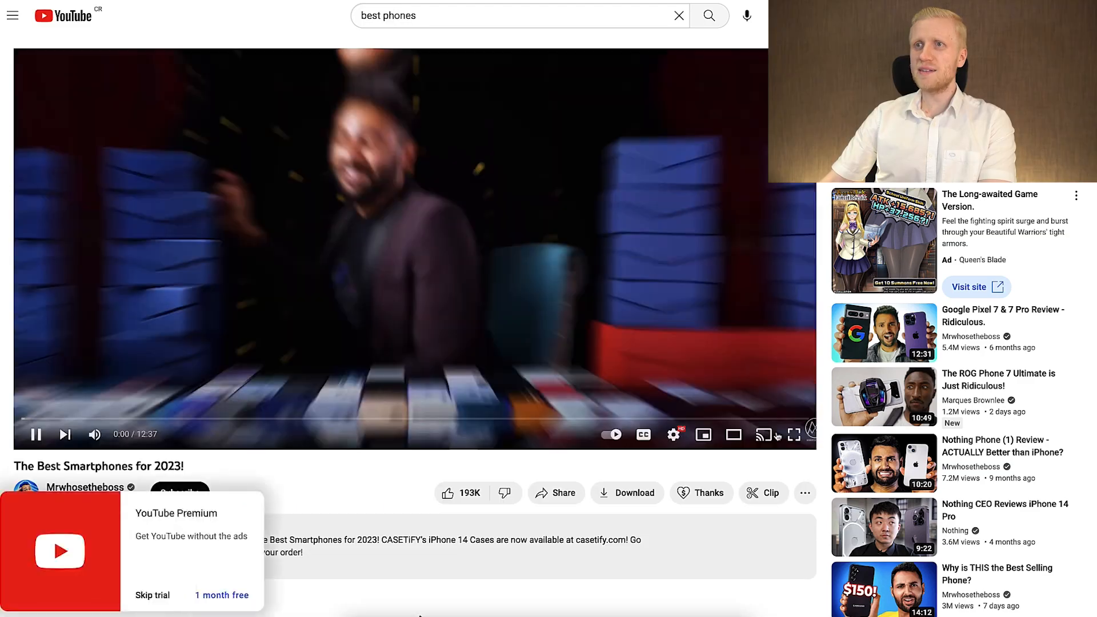
{"action": "left_click", "coordinate": [153, 596]}
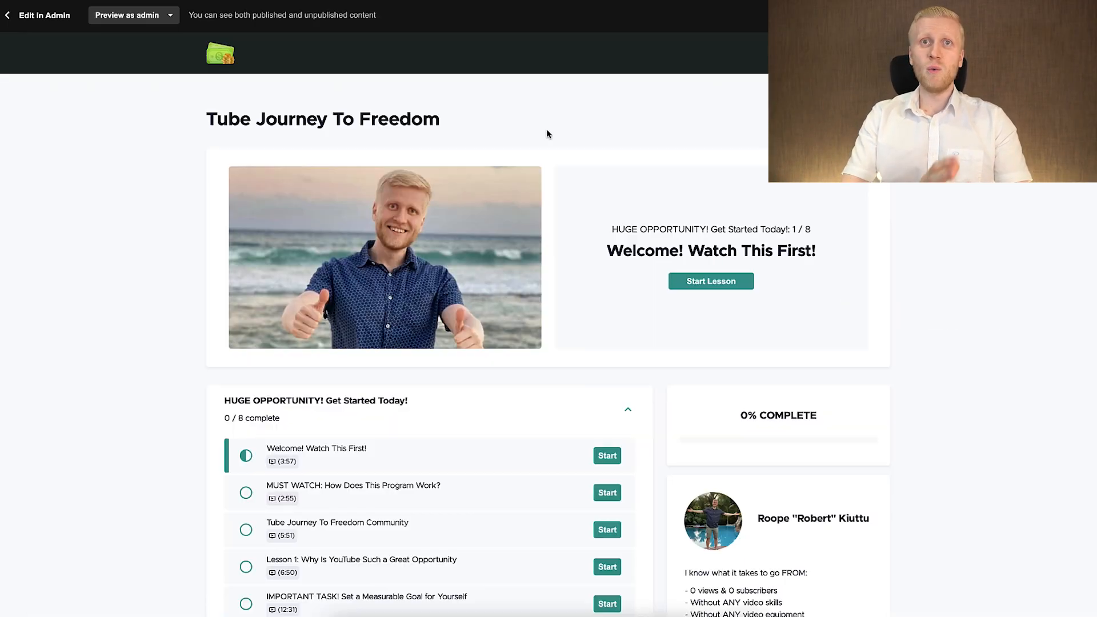
Look through the lessons and modules on the Tube Journey To Freedom course page.
{"action": "scroll", "coordinate": [415, 291], "scroll_direction": "down", "scroll_amount": 5}
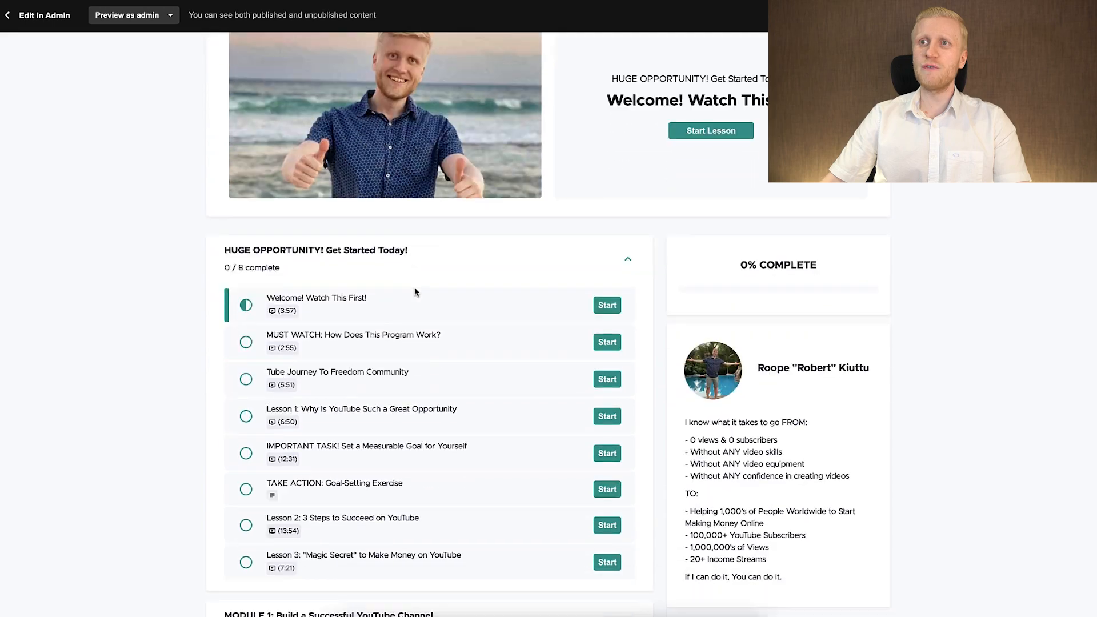
{"action": "scroll", "coordinate": [416, 292], "scroll_direction": "down", "scroll_amount": 15}
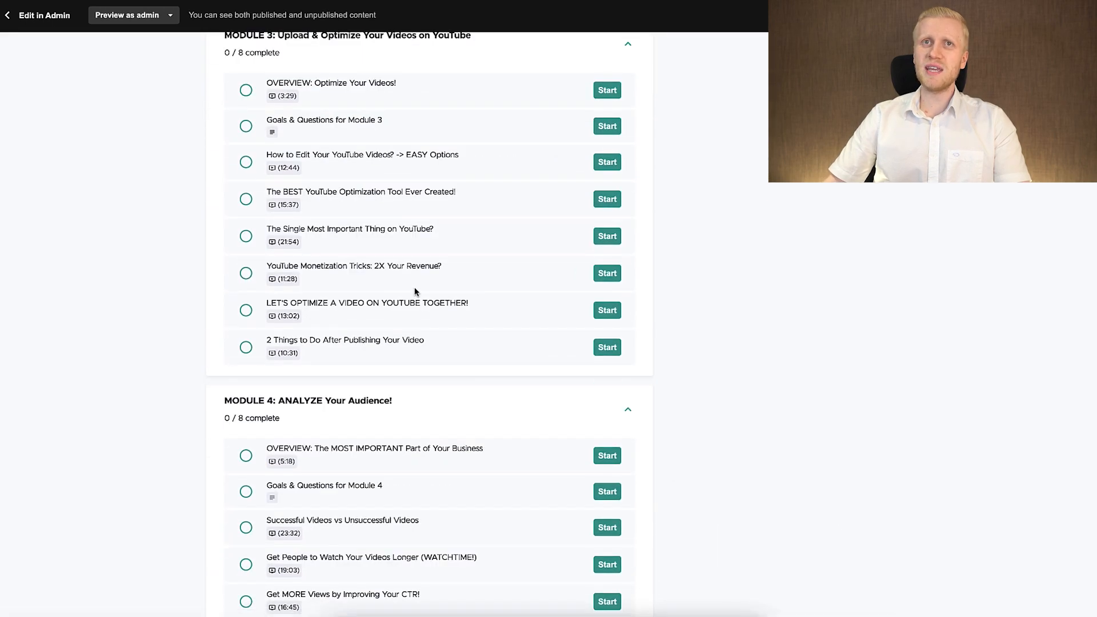
Review the course lessons from Module 3 to Module 5 and the Module 5.1 Affiliate Marketing Mastery section.
{"action": "scroll", "coordinate": [415, 292], "scroll_direction": "up", "scroll_amount": 8}
{"action": "scroll", "coordinate": [415, 292], "scroll_direction": "down", "scroll_amount": 20}
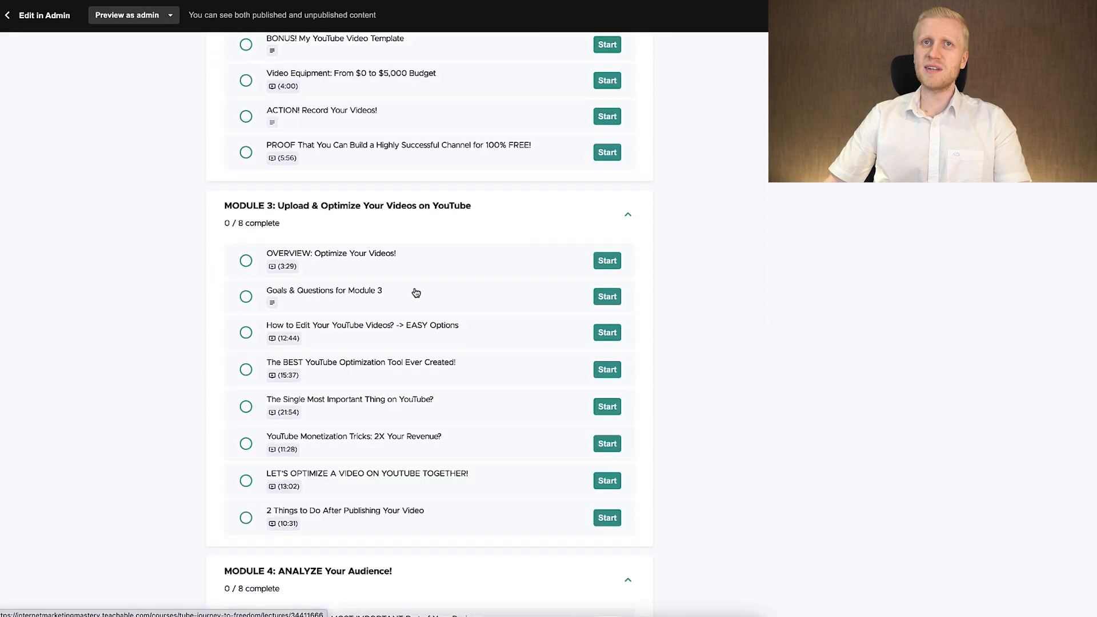
{"action": "scroll", "coordinate": [415, 291], "scroll_direction": "up", "scroll_amount": 10}
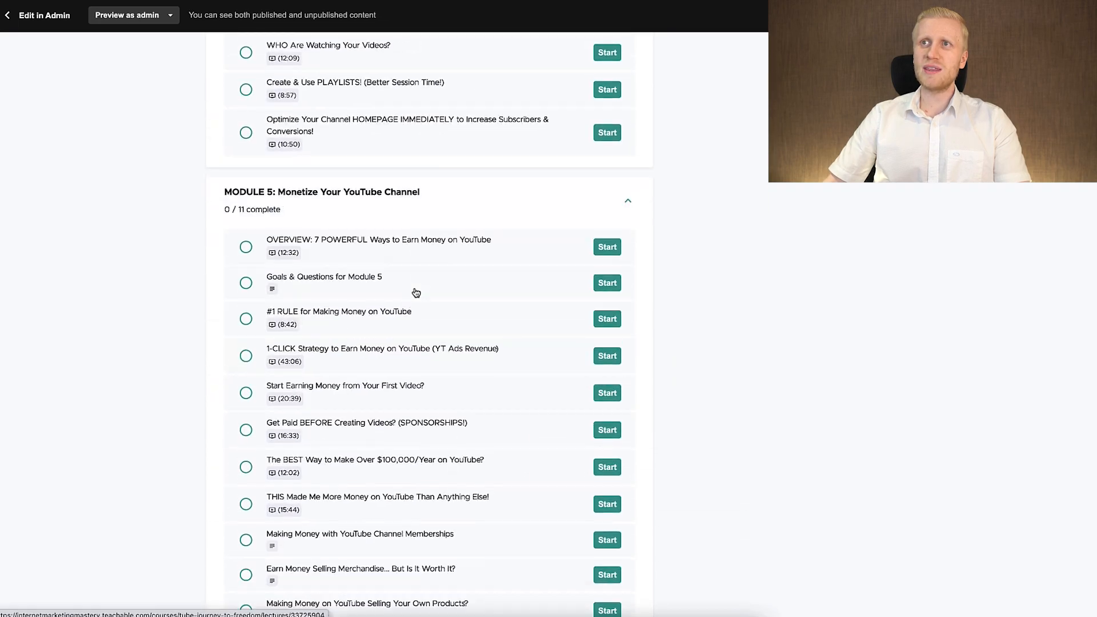
{"action": "scroll", "coordinate": [416, 293], "scroll_direction": "down", "scroll_amount": 10}
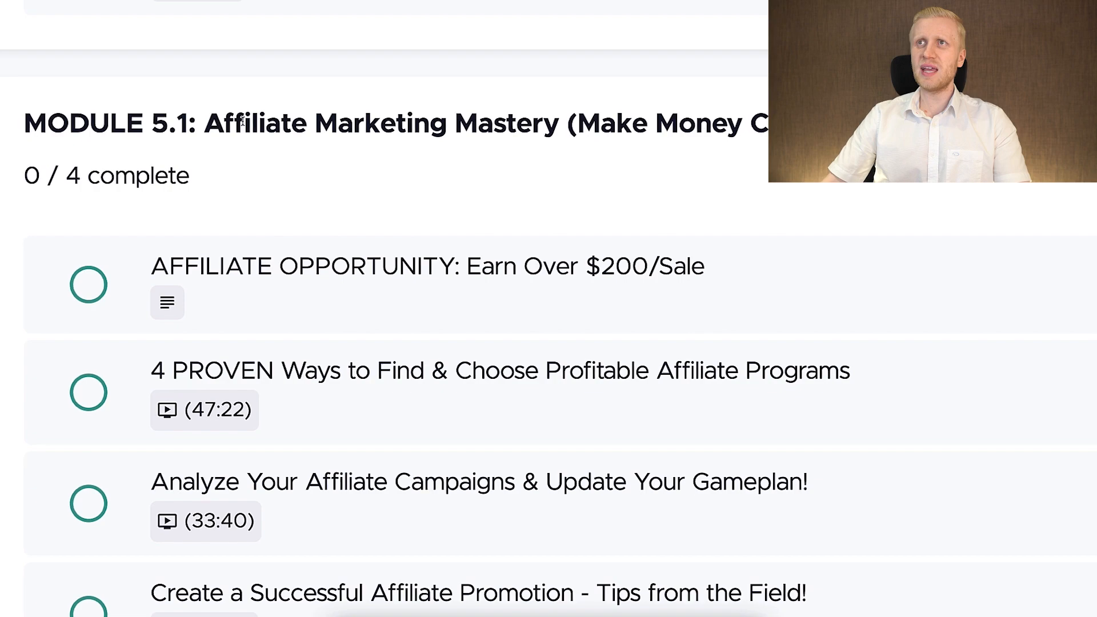
{"action": "left_click_drag", "start_coordinate": [246, 119], "coordinate": [466, 108]}
{"action": "left_click", "coordinate": [469, 121]}
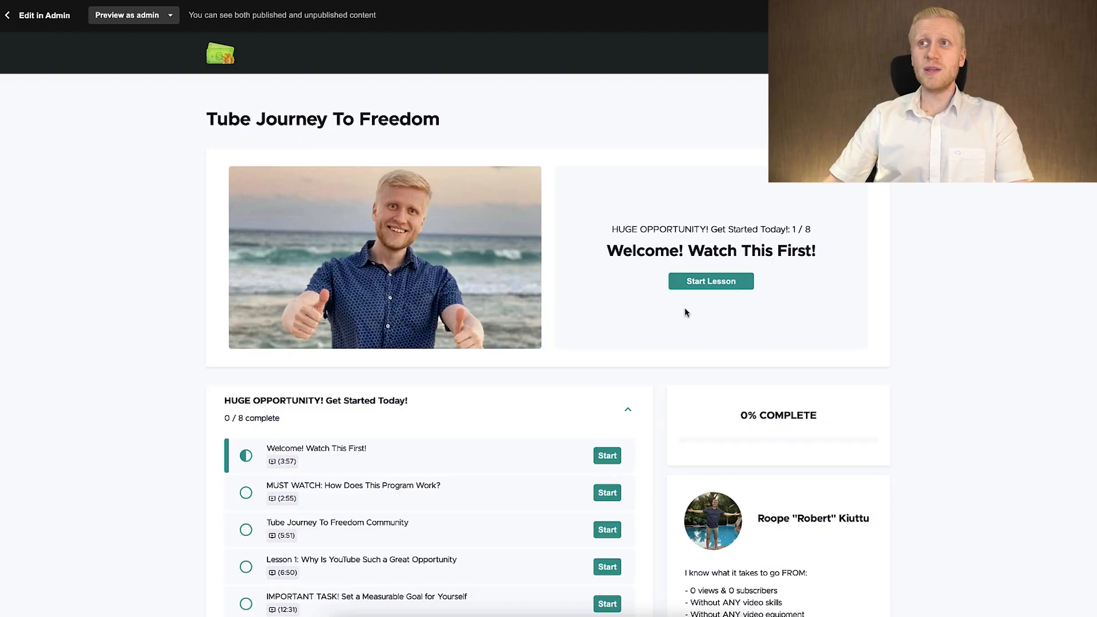
Look over Module 6 and the bonus module on affiliate programs, and return to the start of the course page.
{"action": "scroll", "coordinate": [685, 313], "scroll_direction": "down", "scroll_amount": 20}
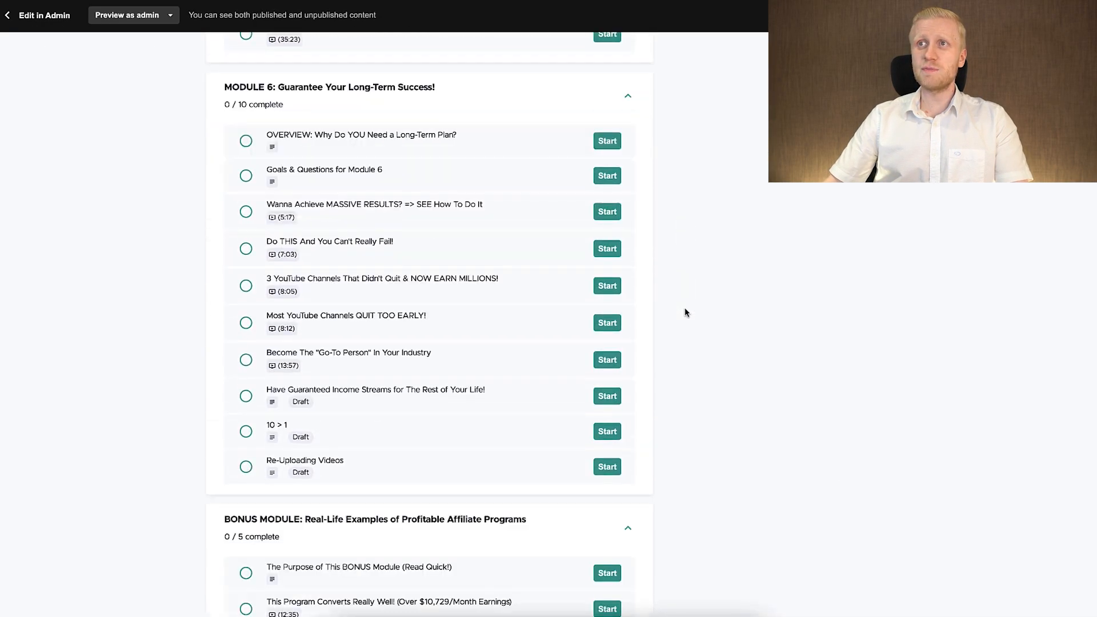
{"action": "scroll", "coordinate": [686, 313], "scroll_direction": "up", "scroll_amount": 20}
{"action": "scroll", "coordinate": [686, 313], "scroll_direction": "up", "scroll_amount": 15}
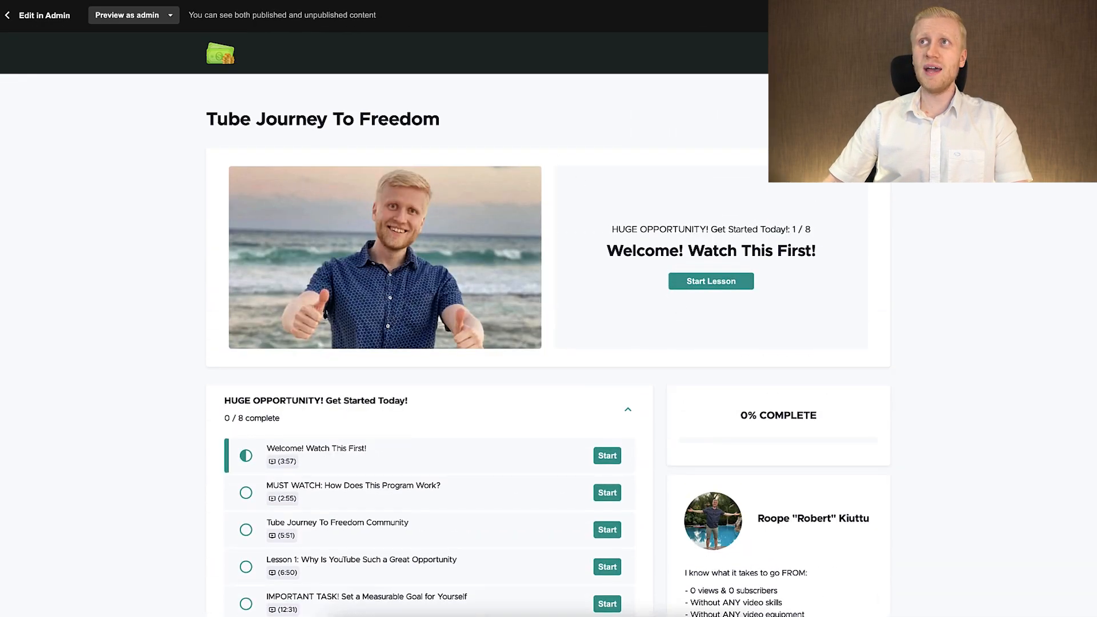
Switch to the Tube Journey To Freedom YouTube channel and look through the video sections on its home page.
{"action": "left_click", "coordinate": [420, 1]}
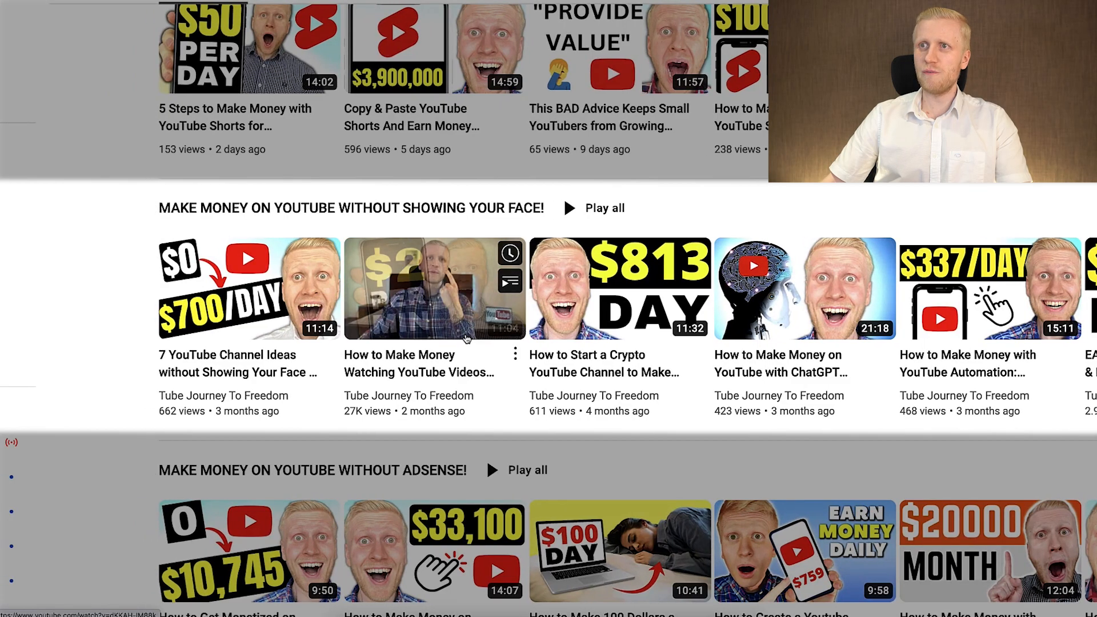
{"action": "scroll", "coordinate": [326, 330], "scroll_direction": "down", "scroll_amount": 3}
{"action": "scroll", "coordinate": [336, 335], "scroll_direction": "down", "scroll_amount": 6}
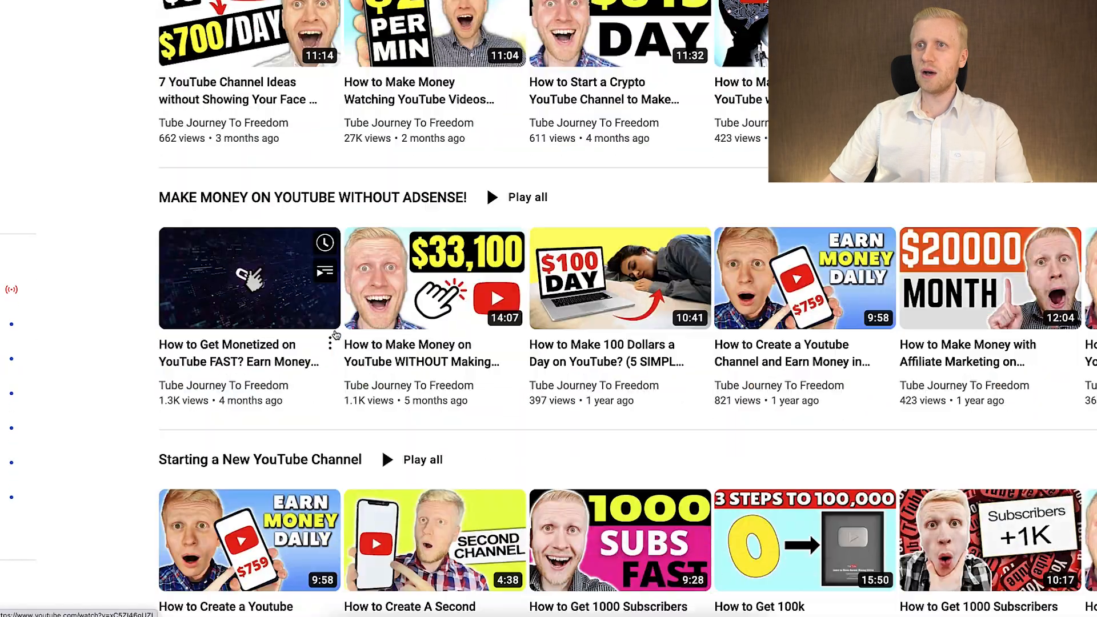
{"action": "scroll", "coordinate": [336, 336], "scroll_direction": "down", "scroll_amount": 3}
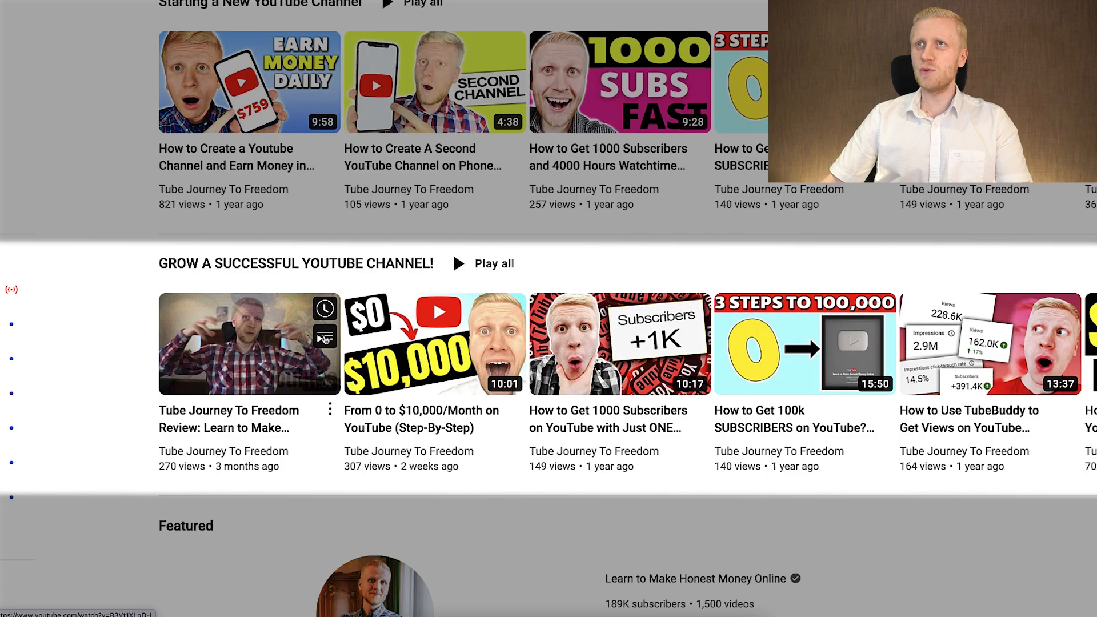
{"action": "scroll", "coordinate": [324, 340], "scroll_direction": "up", "scroll_amount": 12}
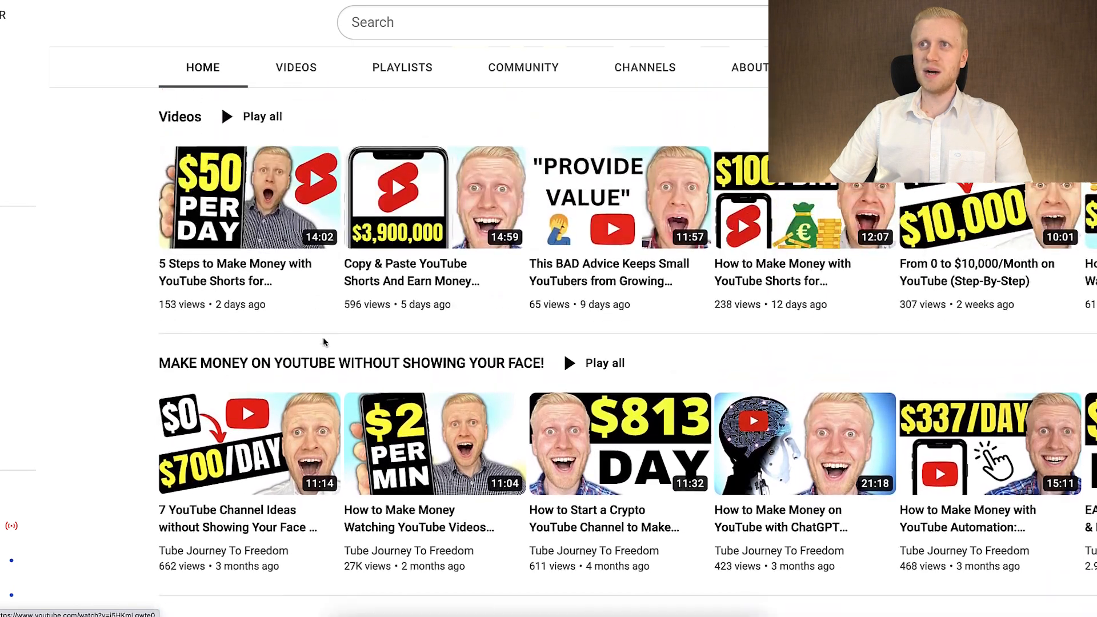